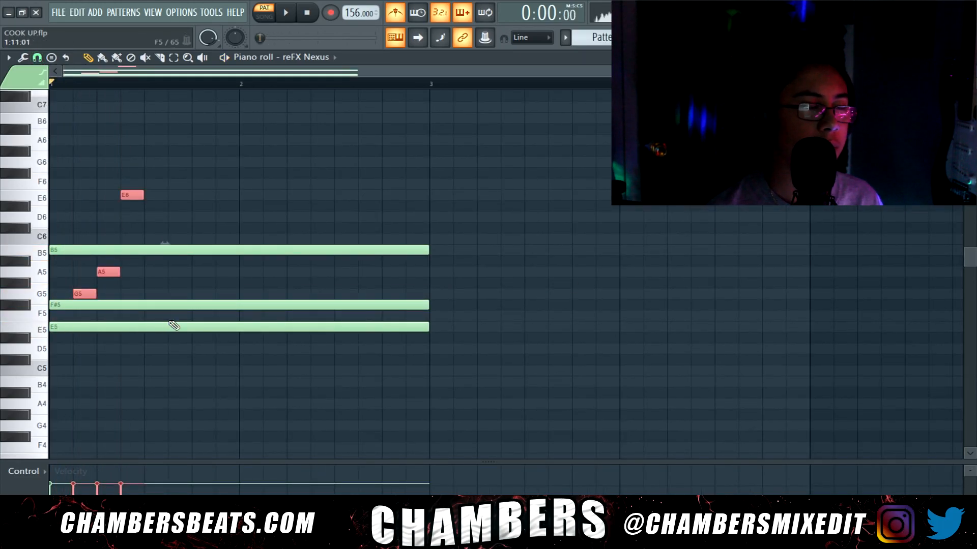
Raise the three short melody notes an octave, then retune them to F#6, F#6 and B6.
scroll(163, 239, up, 3)
key(space)
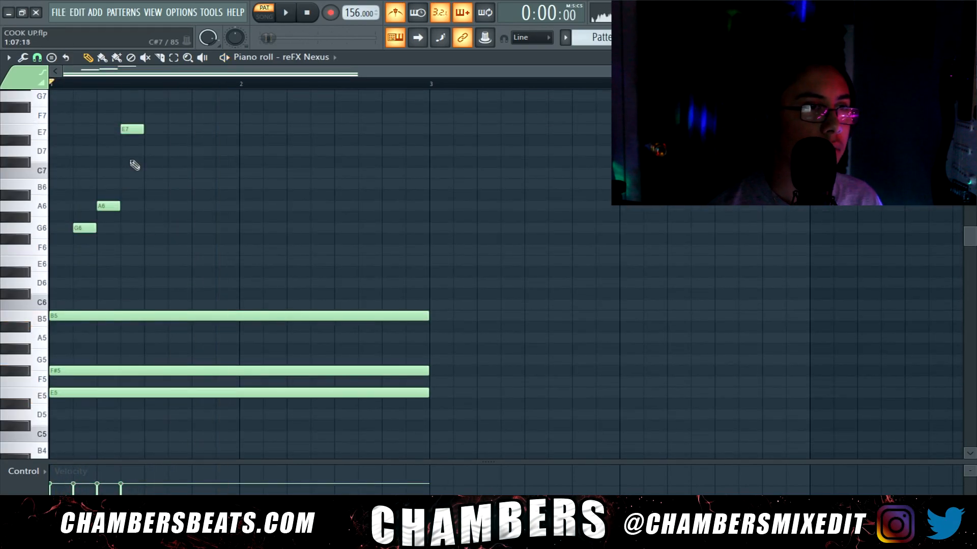
key(space)
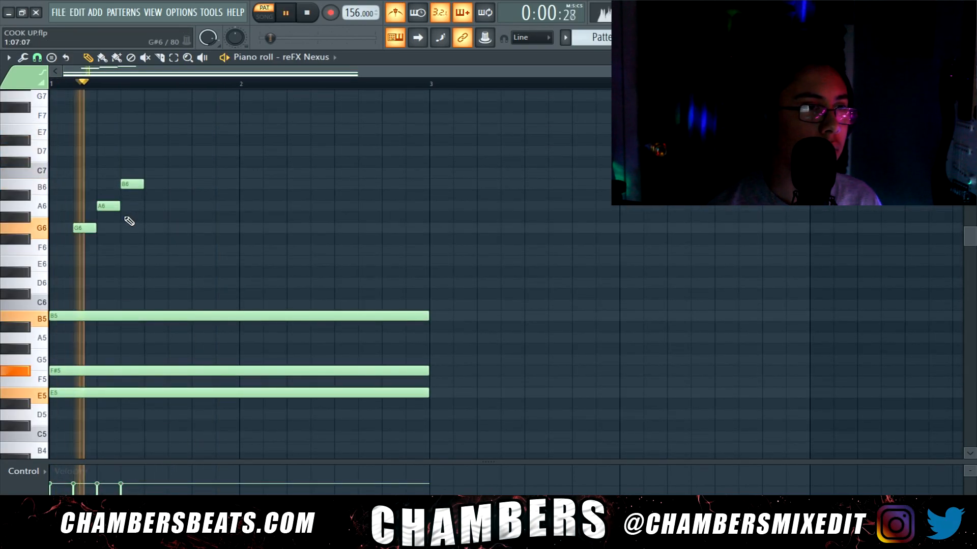
key(space)
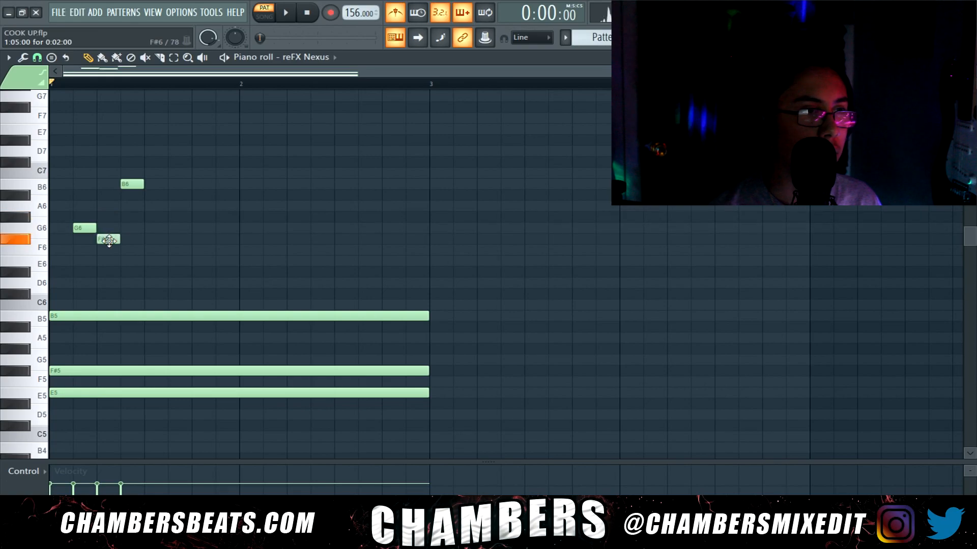
key(space)
key(space)
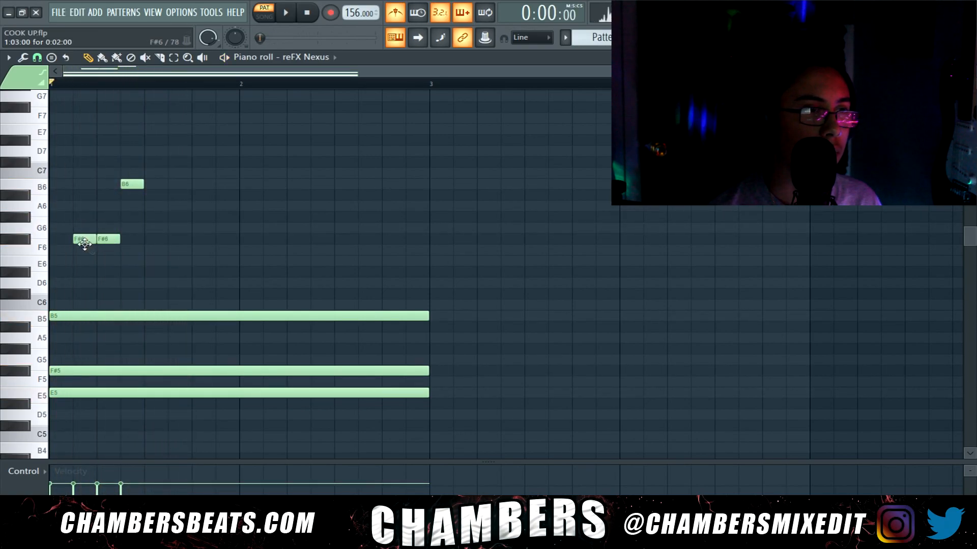
Try the second F#6 melody note at G6 and play the pattern back.
key(space)
drag(106, 239, 106, 228)
key(space)
key(space)
key(space)
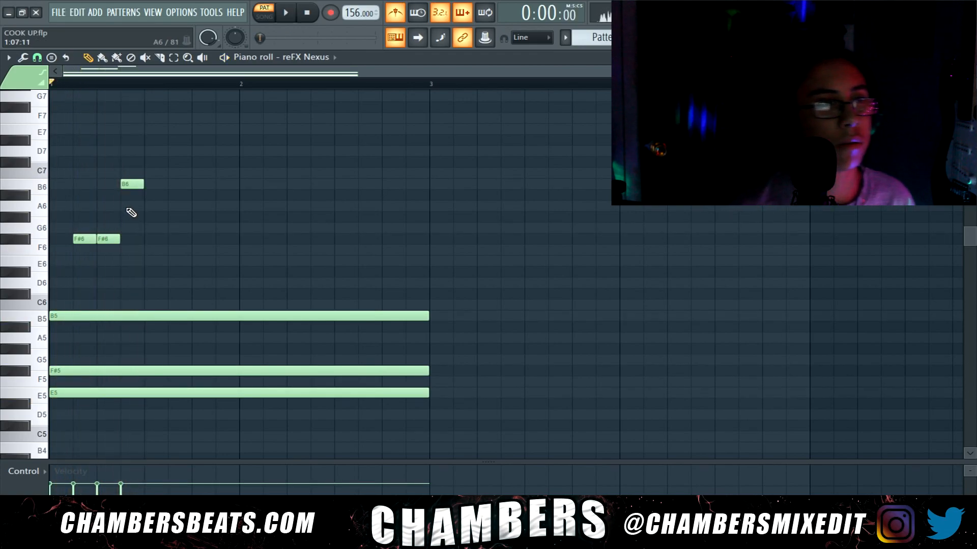
Copy the three-note melody to the second eighth note of bar 2 and raise the copy's middle note to G6.
drag(107, 231, 84, 311)
ctrl+click(136, 246)
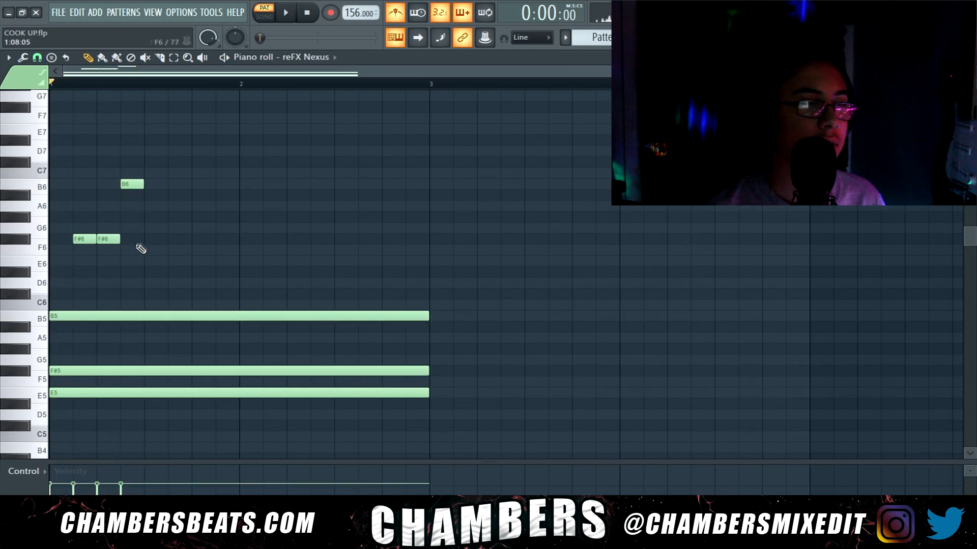
drag(165, 163, 86, 253)
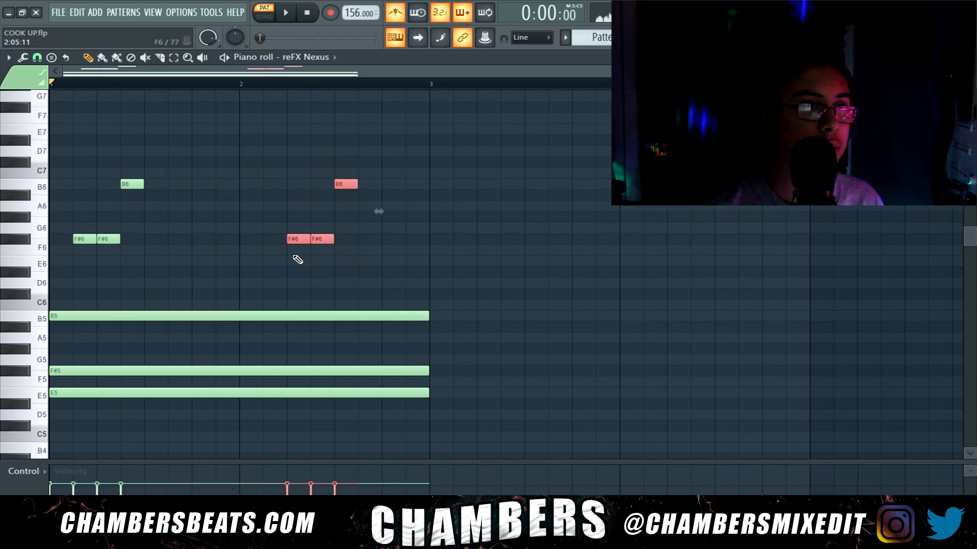
drag(296, 242, 272, 242)
ctrl+click(286, 257)
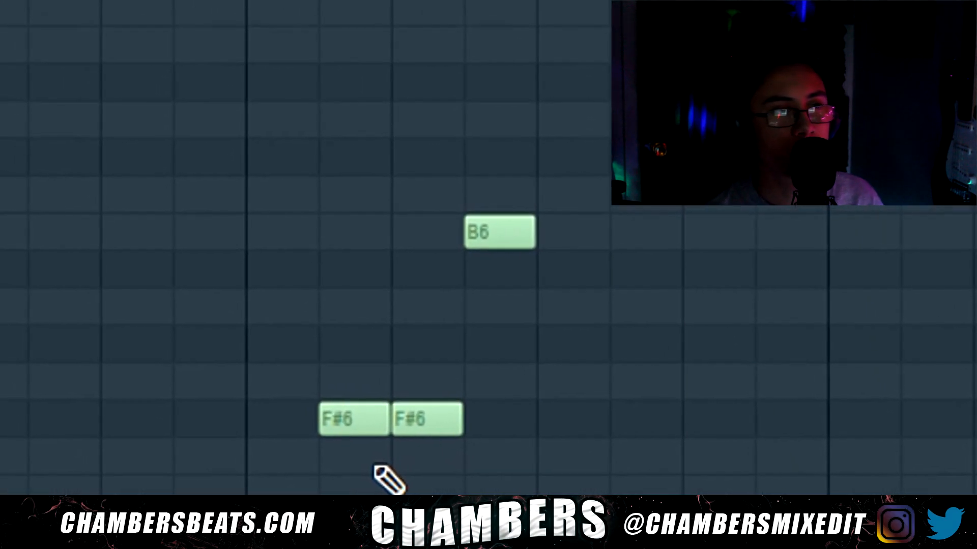
drag(424, 421, 424, 383)
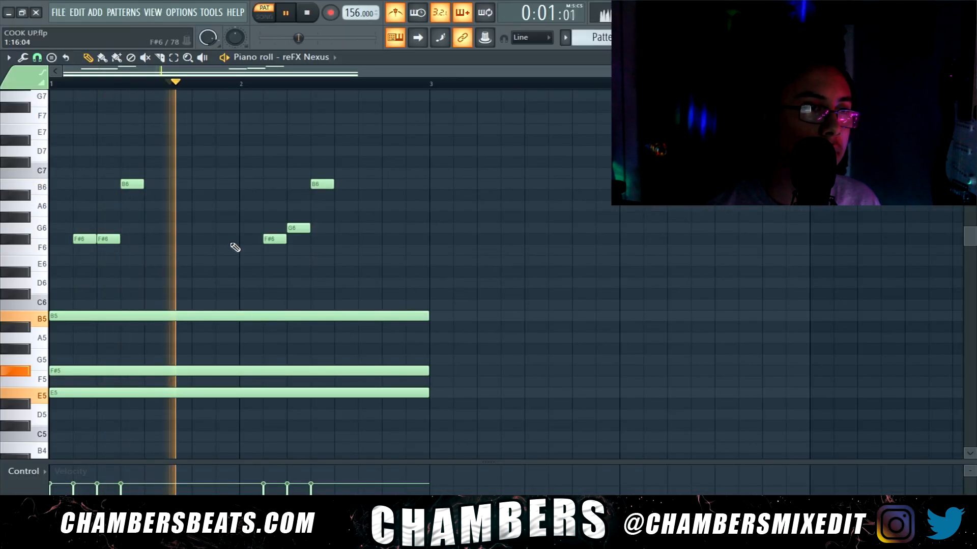
Shorten the three chord notes to one bar and duplicate them into bar 2 with F#5 raised to G5.
drag(272, 304, 231, 391)
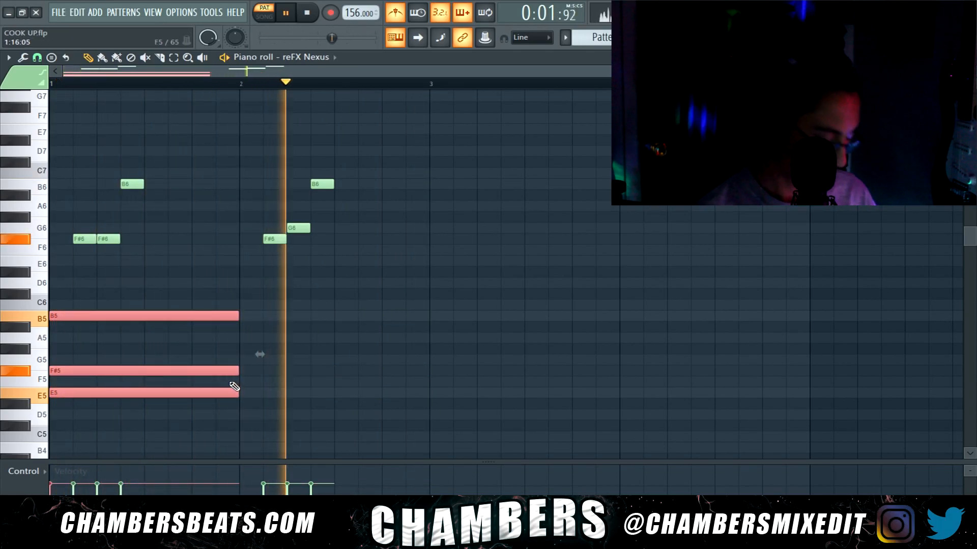
key(ctrl+b)
key(ctrl+d)
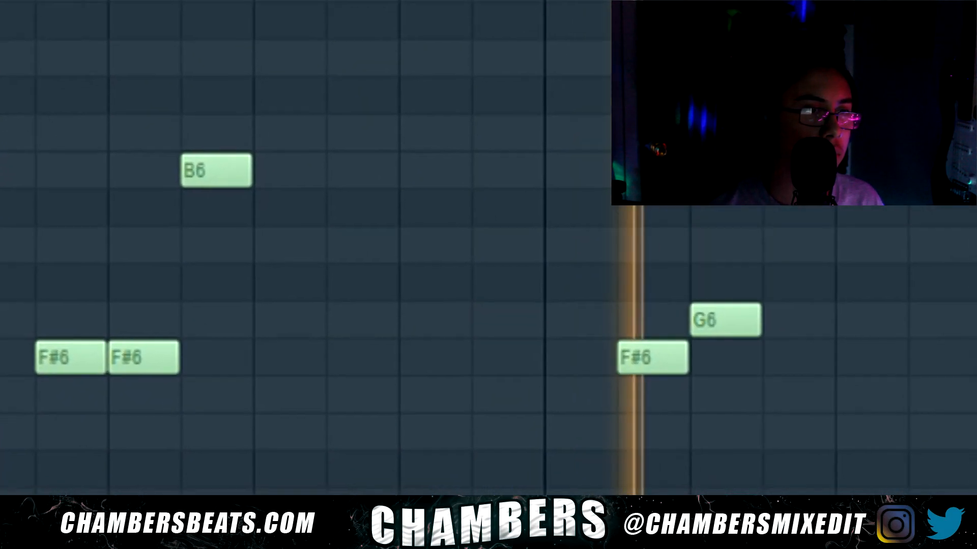
Add quarter-note melody endings on the last beat of each bar: E6 in bar 1 and F#6 in bar 2.
click(422, 439)
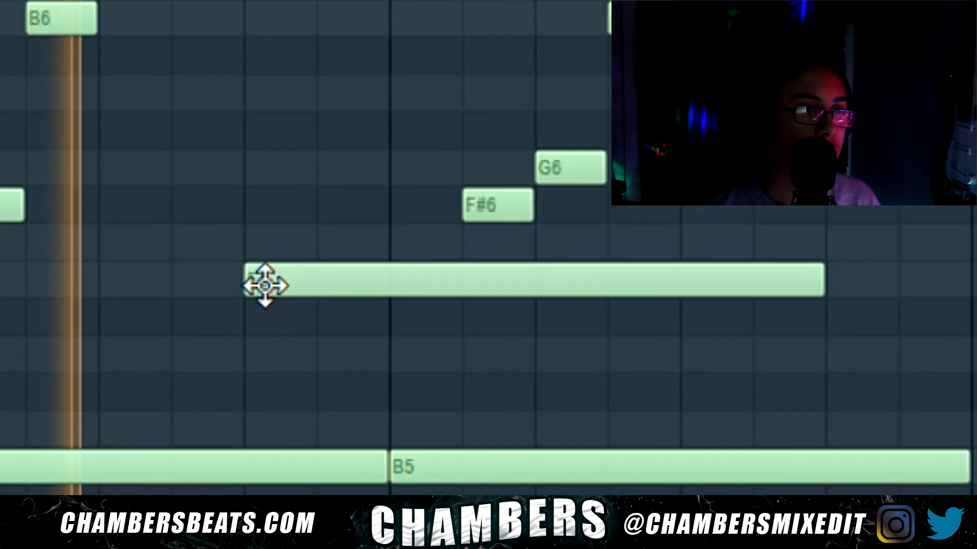
drag(819, 283, 297, 305)
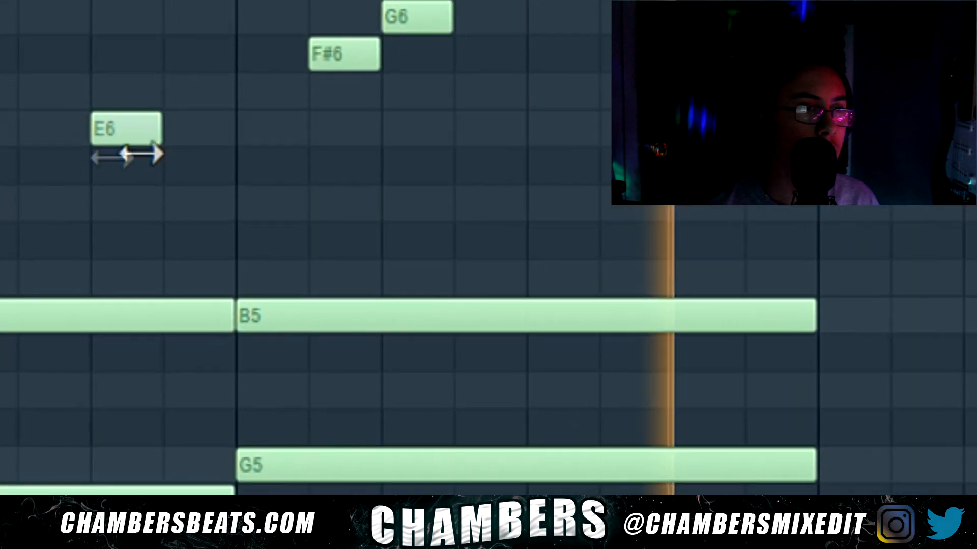
drag(153, 154, 232, 155)
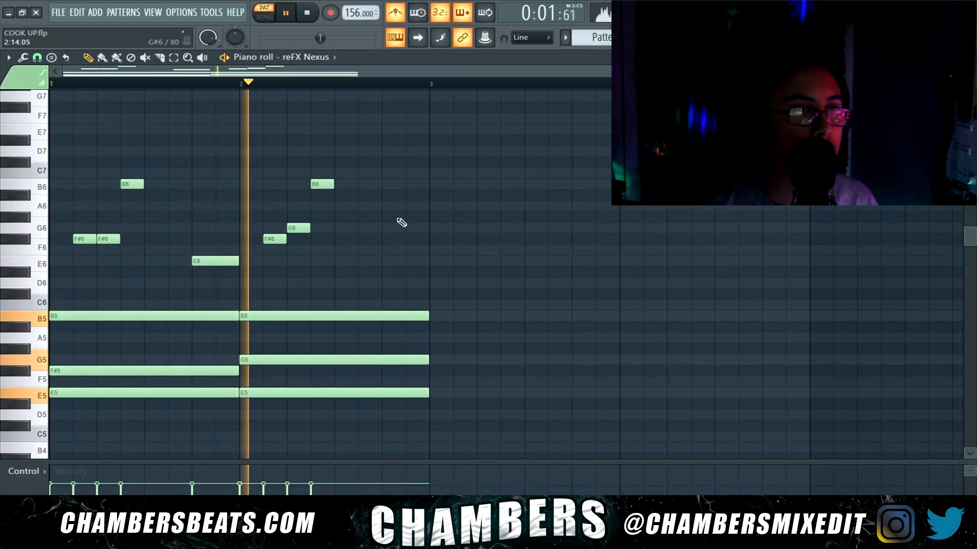
click(397, 206)
drag(398, 205, 397, 177)
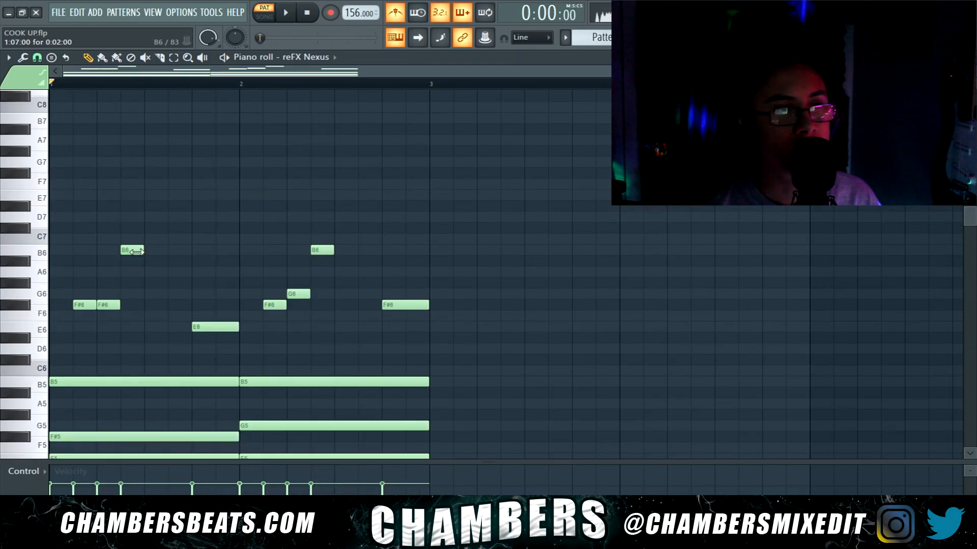
Add high eighth notes just before the last beat of each bar: E7 in bar 1 and F#7 in bar 2.
drag(27, 198, 201, 198)
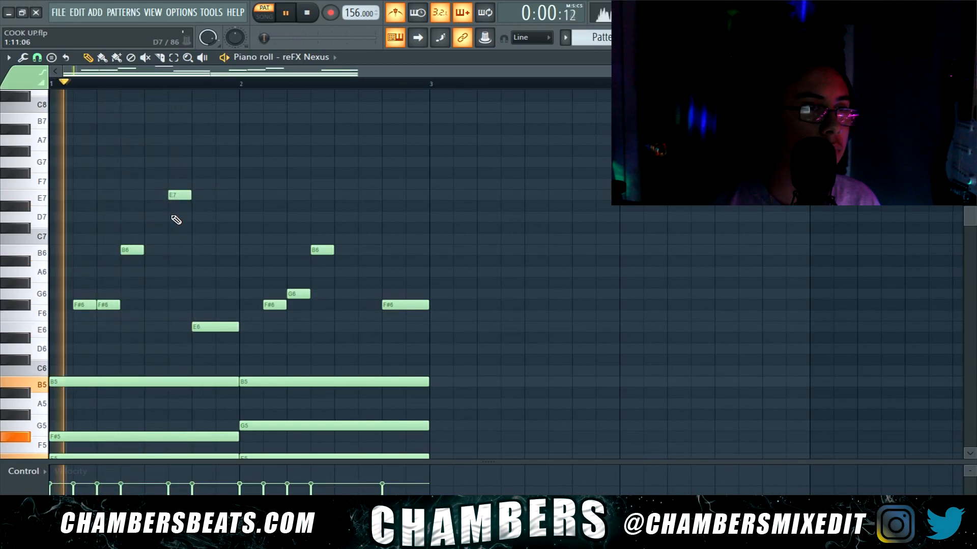
click(363, 160)
key(space)
key(space)
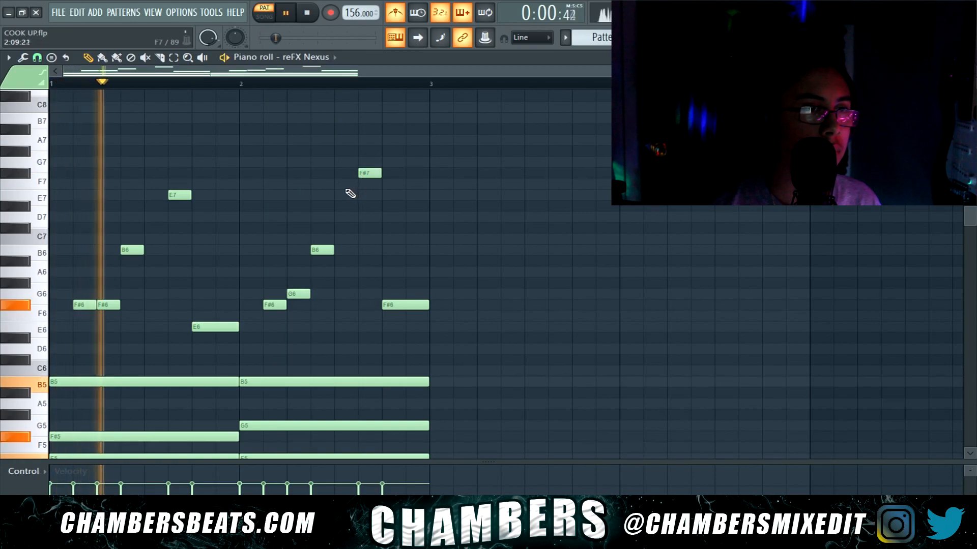
Raise bar 2's high note to G7 and follow it with an eighth-note F#7 on the last beat.
click(411, 228)
key(space)
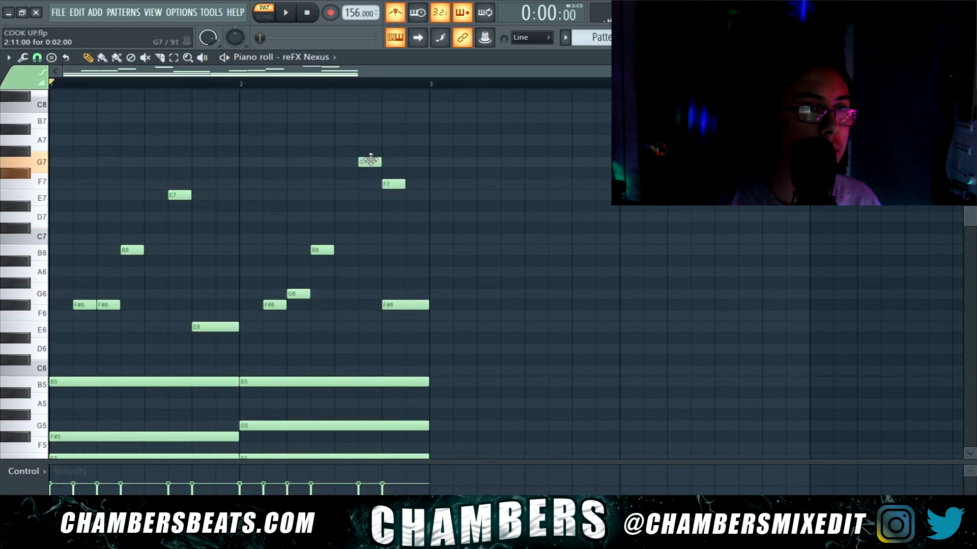
right_click(392, 184)
key(space)
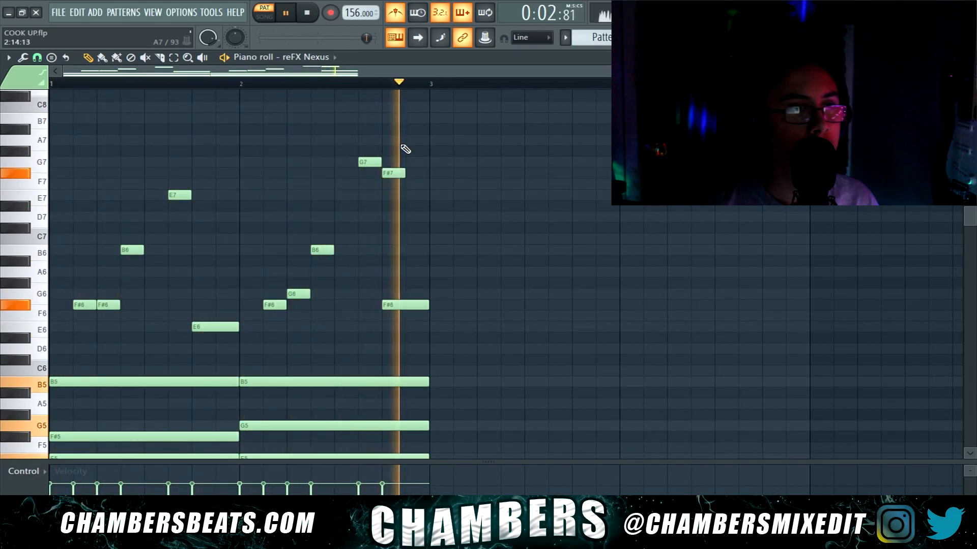
Lower the velocity of the three high notes E7, G7 and F#7.
drag(401, 148, 167, 224)
key(space)
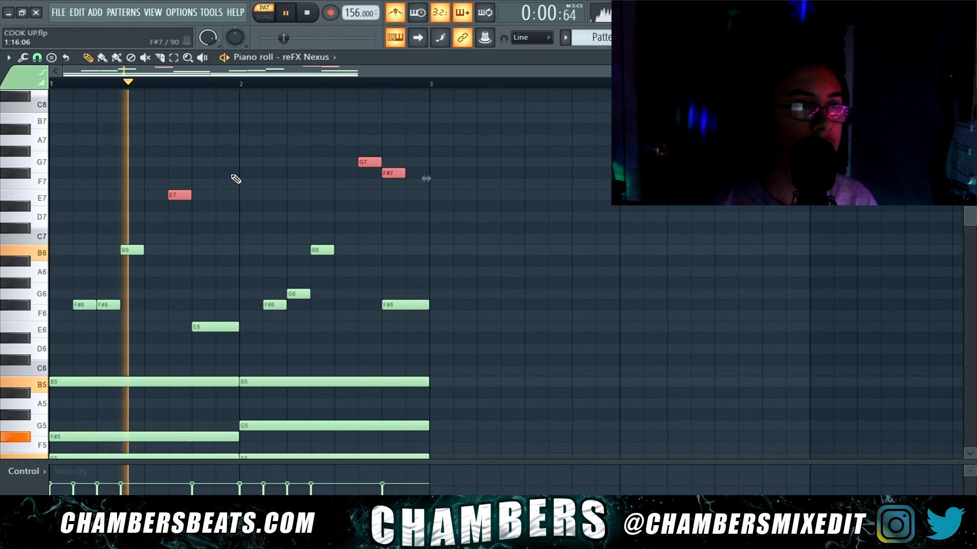
ctrl+click(256, 169)
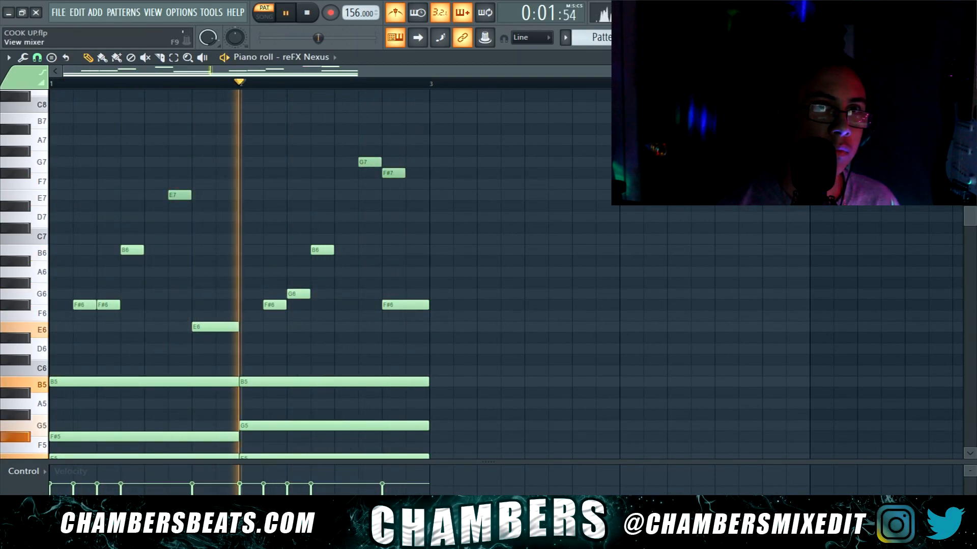
Route the reFX Nexus channel to mixer insert track 1.
key(F9)
key(space)
click(78, 164)
right_click(77, 164)
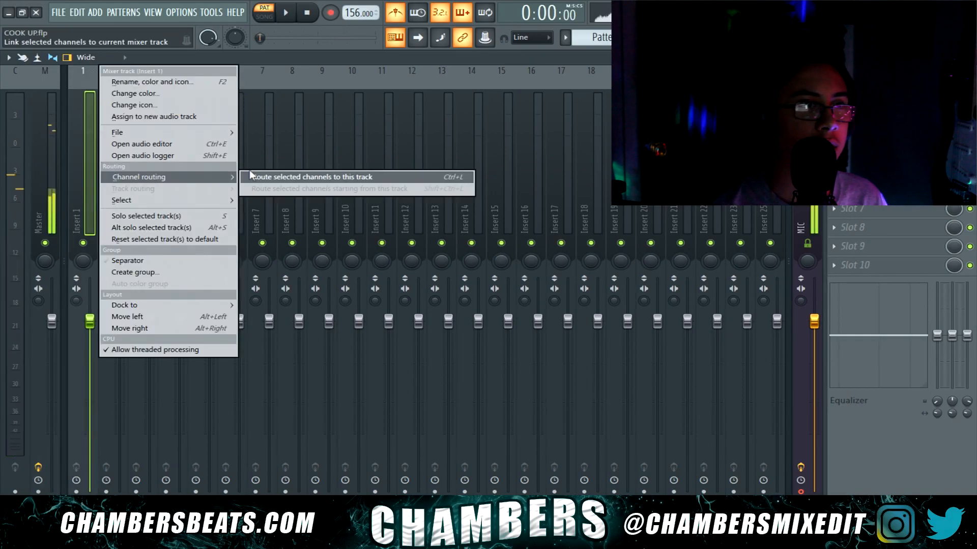
click(256, 178)
Load HalfTime in the first effect slot of the reFX Nexus mixer track and audition the pattern.
click(834, 95)
mouse_move(843, 104)
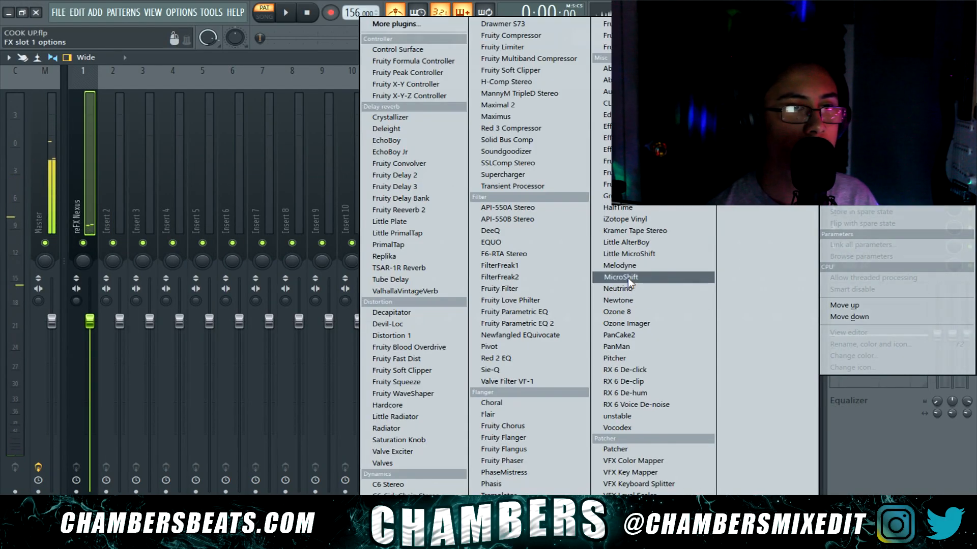
click(636, 207)
key(space)
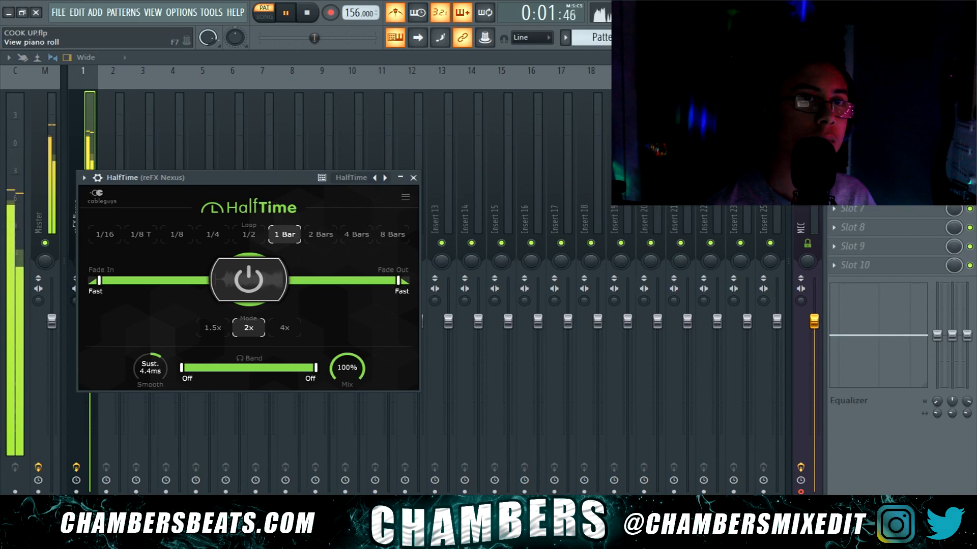
Turn off the metronome and transpose all the reFX Nexus piano roll notes up one octave.
key(F7)
click(398, 15)
key(space)
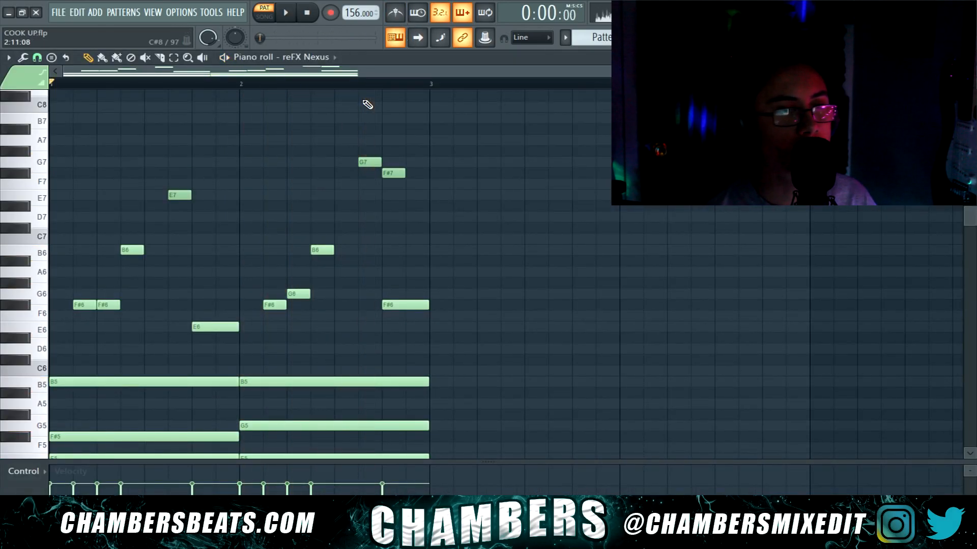
key(ctrl+Up)
key(space)
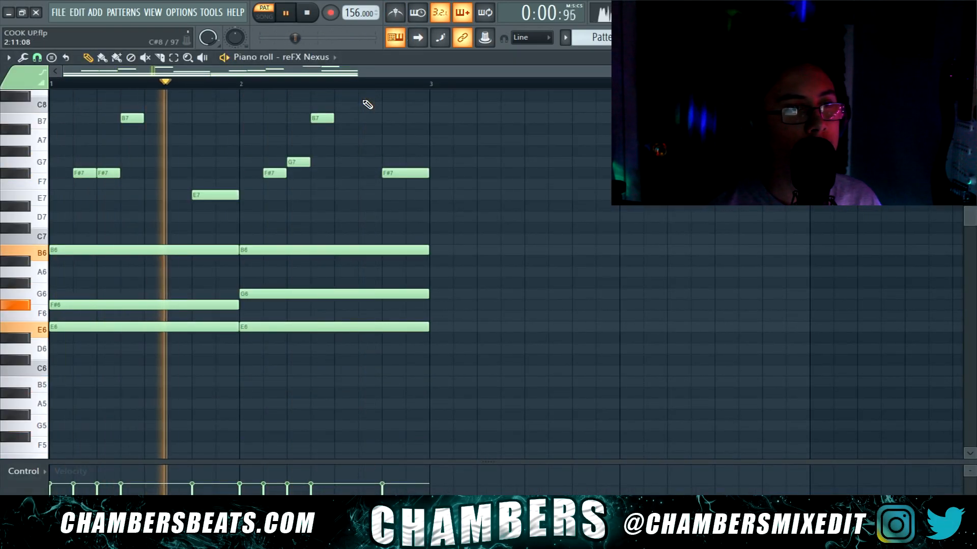
scroll(382, 206, up, 4)
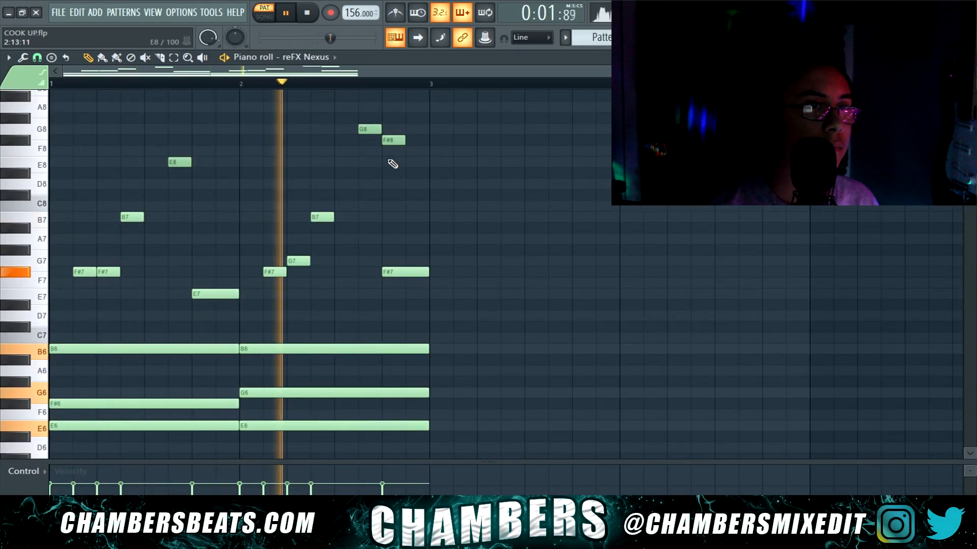
key(space)
Examine the presets in the CHAMBERS category of reFX Nexus while the pattern plays.
key(F6)
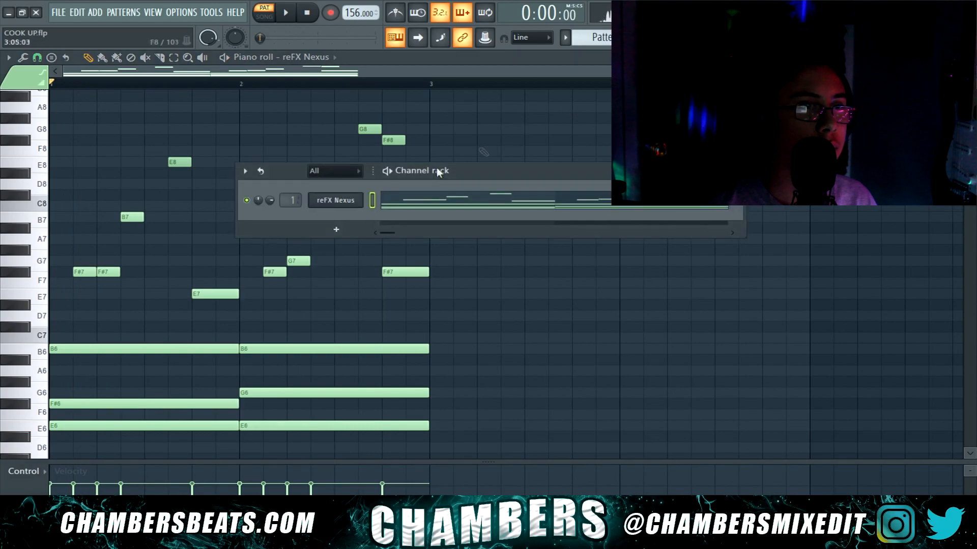
click(351, 198)
scroll(432, 193, down, 4)
click(432, 176)
key(space)
scroll(442, 198, up, 4)
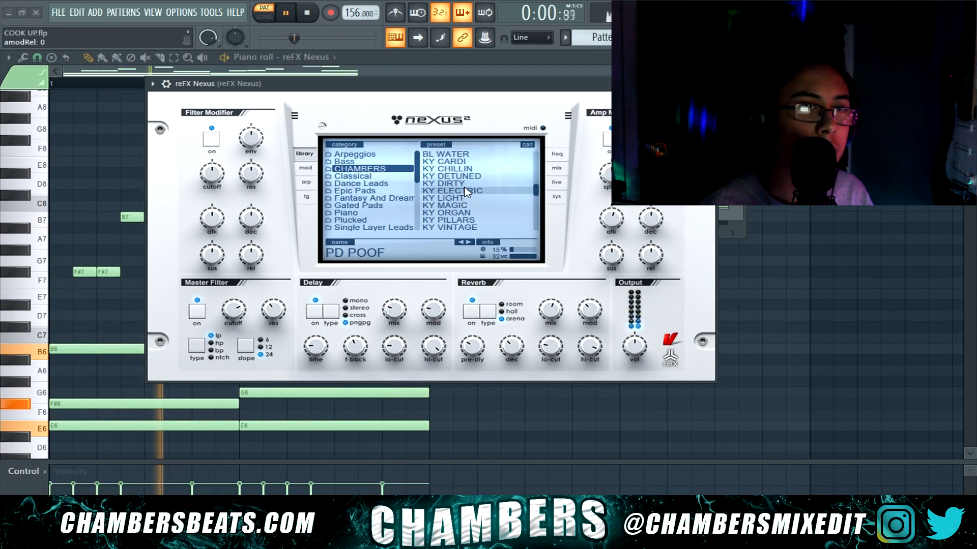
key(Escape)
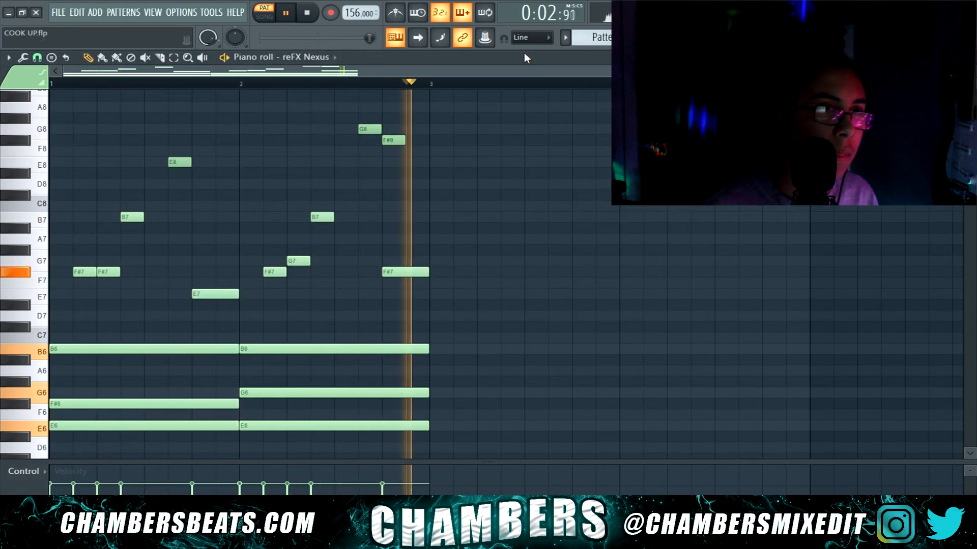
key(space)
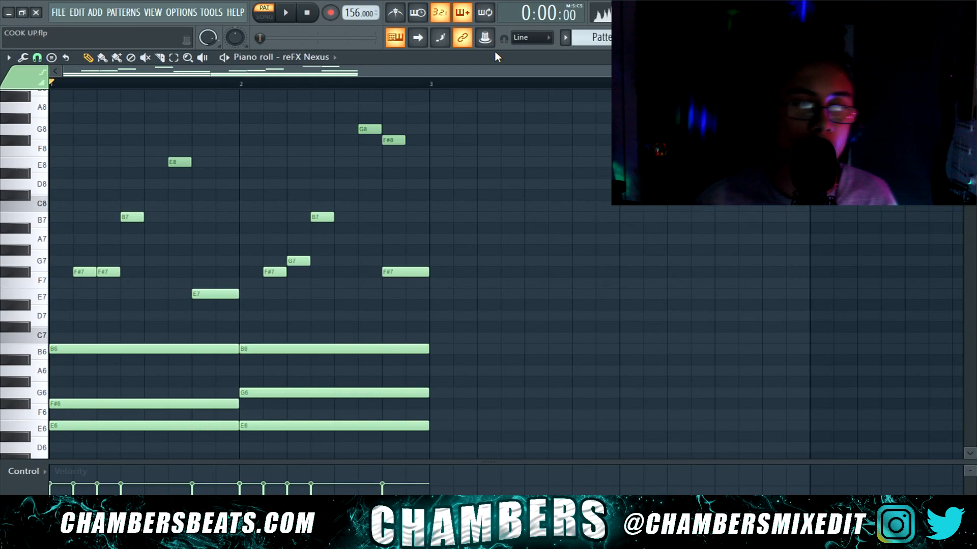
Transpose all the piano roll notes down one semitone and play the pattern back.
key(space)
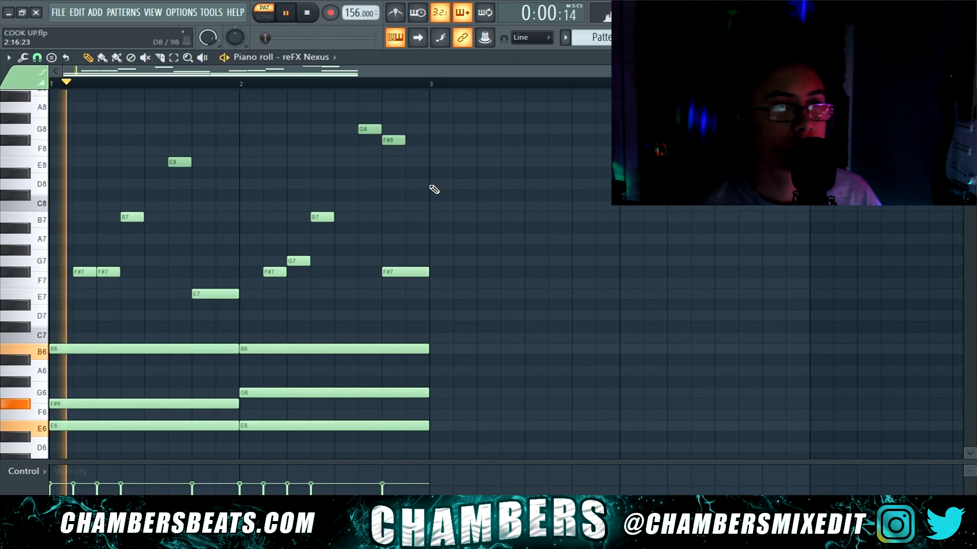
key(space)
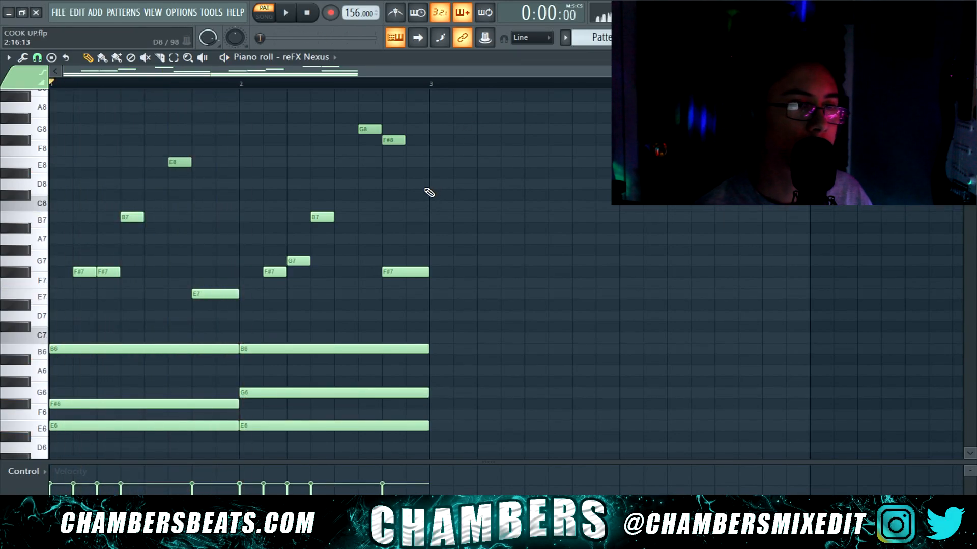
key(Down)
key(space)
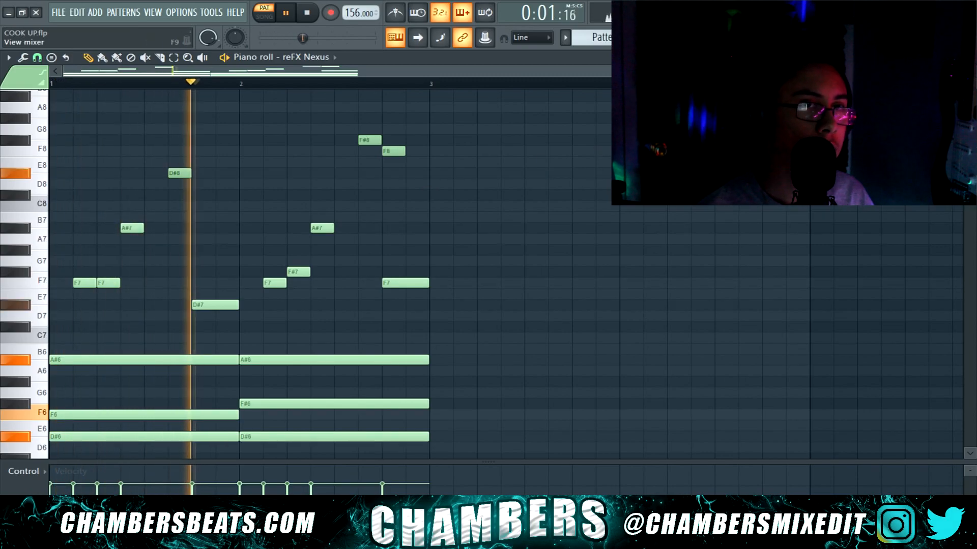
Load Fruity parametric EQ 2 in the second effect slot of the reFX Nexus mixer track.
key(F9)
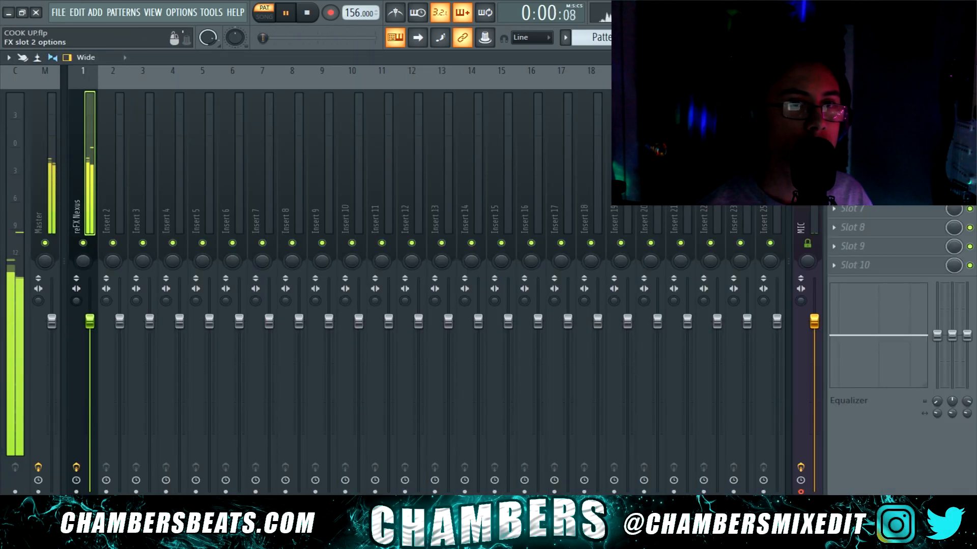
click(834, 114)
mouse_move(842, 126)
click(552, 325)
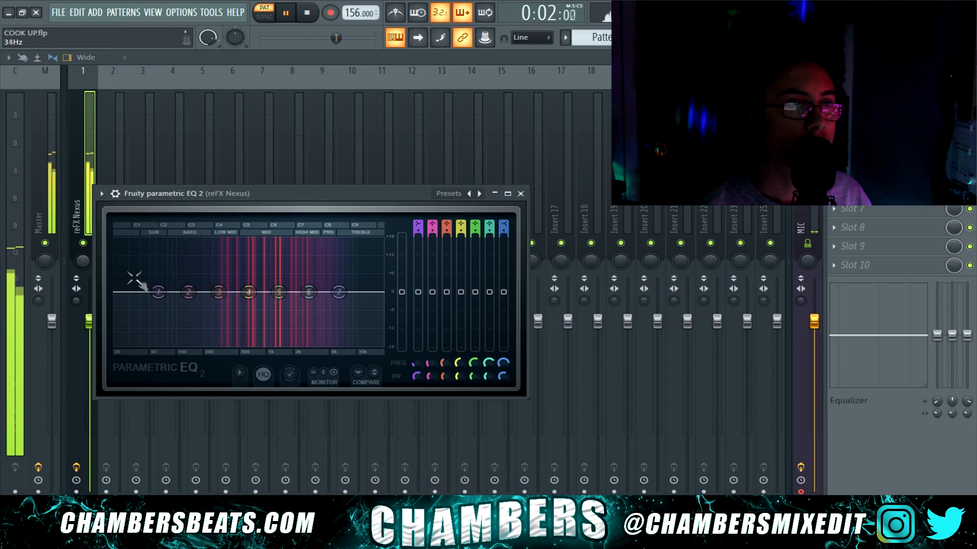
Cut the lows with a Steep 8 slope on the EQ's first band, set the mixer track's low band to -18.0, and audition the pattern.
right_click(159, 291)
mouse_move(179, 343)
click(455, 436)
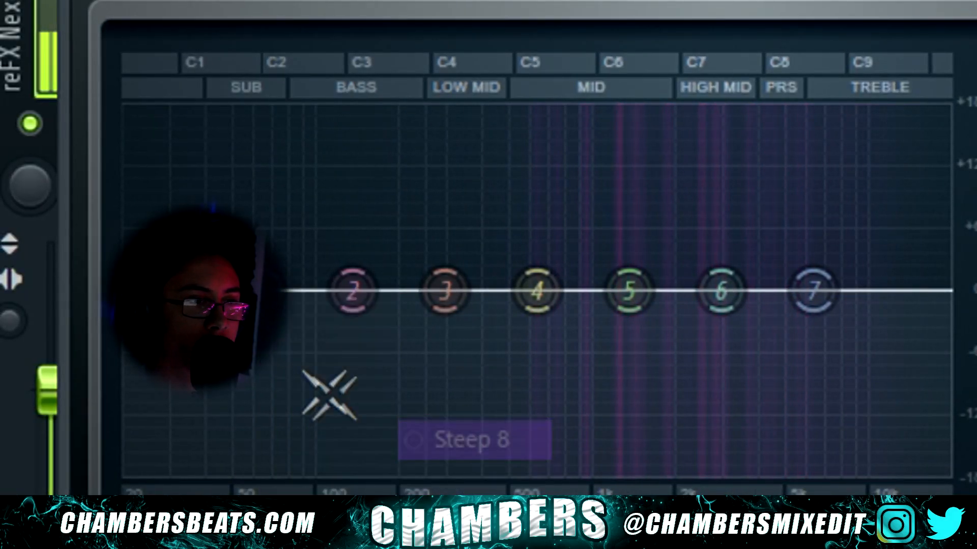
drag(261, 292, 387, 474)
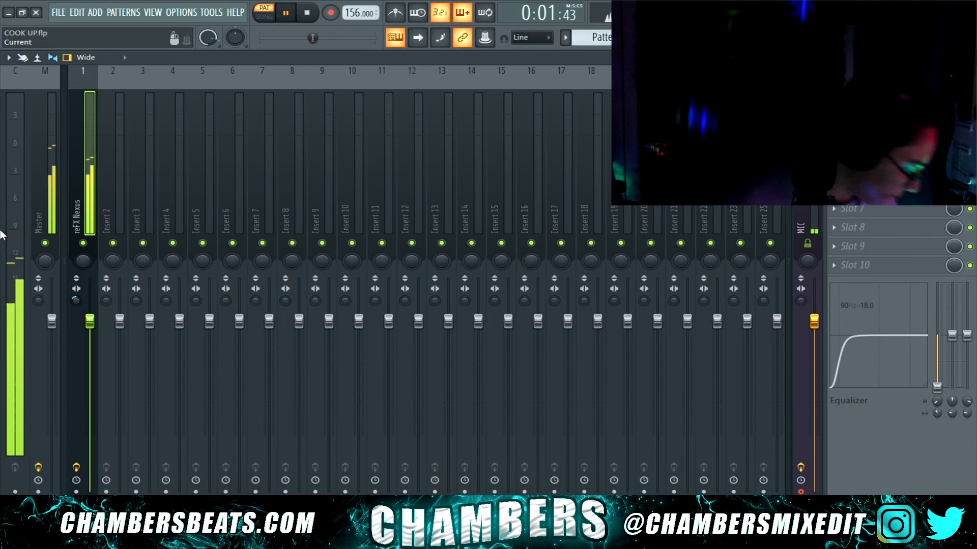
key(space)
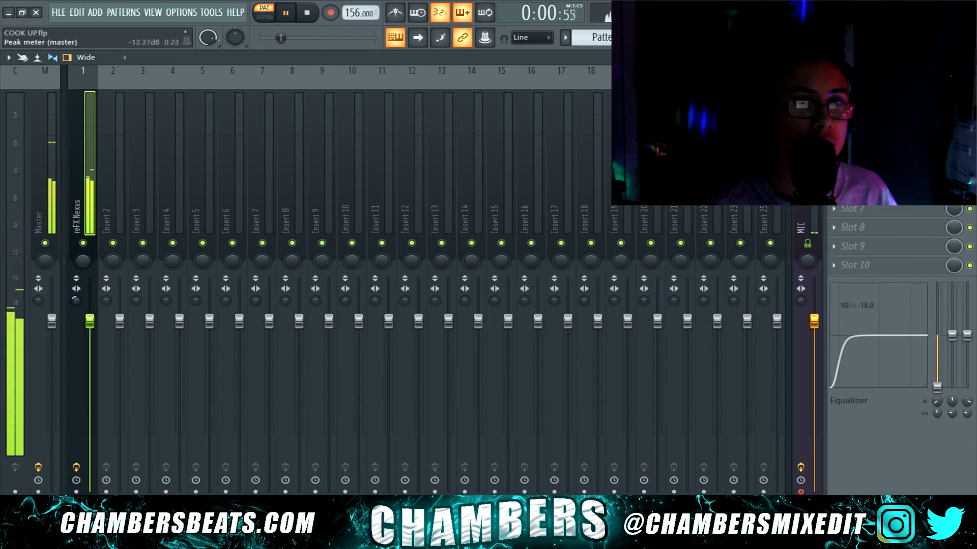
key(space)
Add a second reFX Nexus channel and open its piano roll with the copied chords.
key(F9)
key(F6)
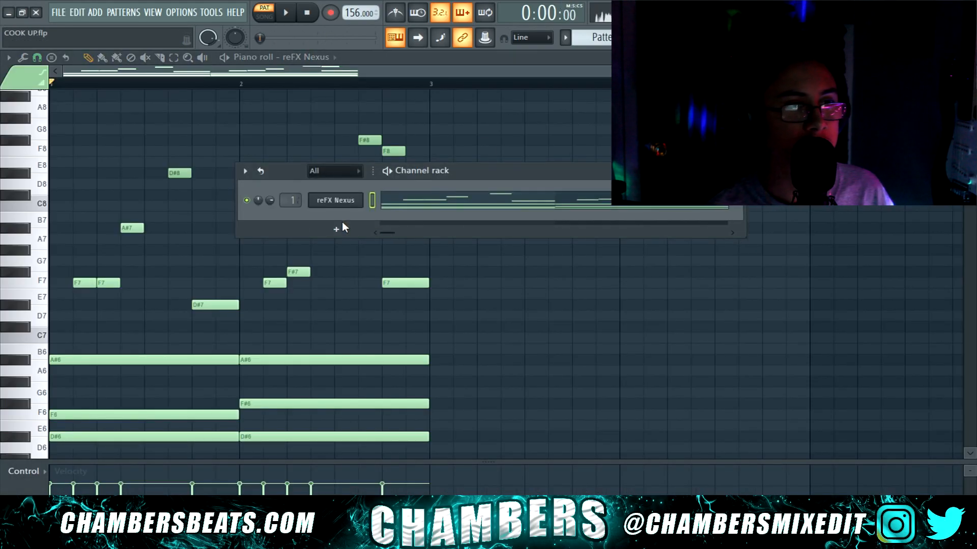
click(337, 229)
click(502, 202)
click(263, 232)
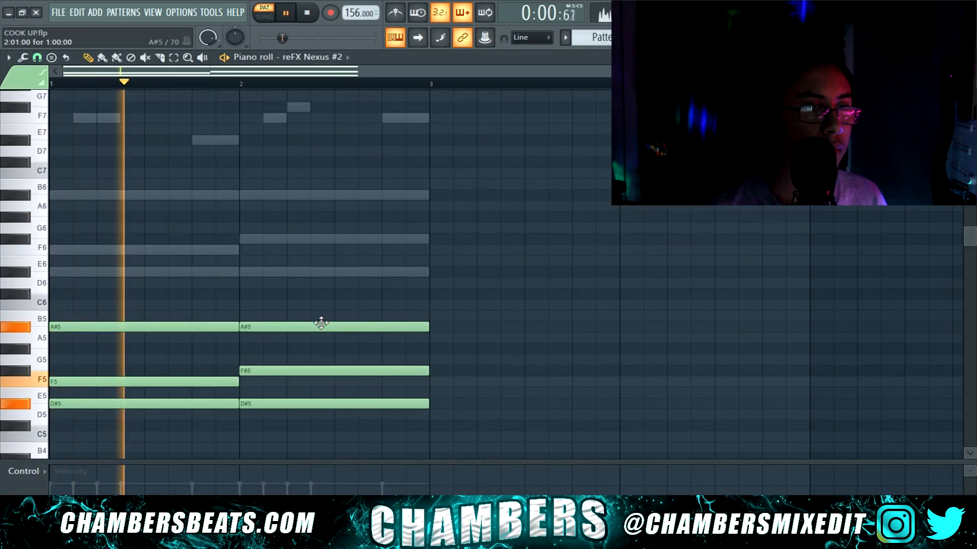
Draw a note over the second half of bar 2 in reFX Nexus #2, raise it to D#6, and add a short D#6 in bar 1.
click(337, 316)
double_click(520, 316)
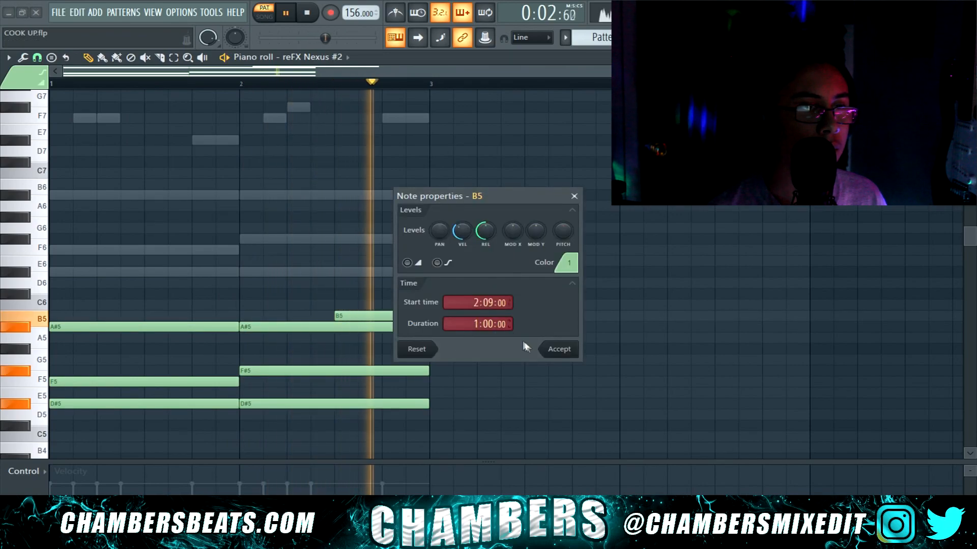
click(558, 348)
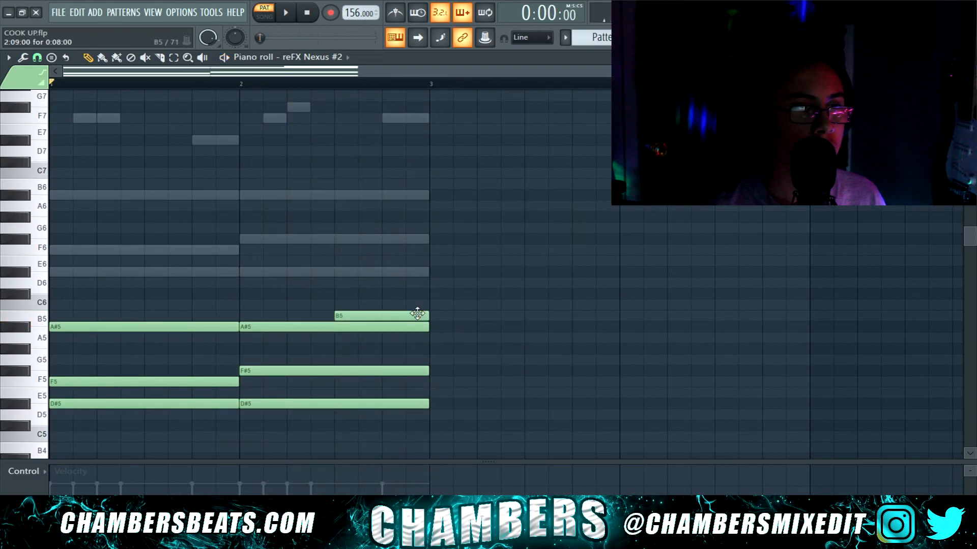
drag(423, 306, 421, 270)
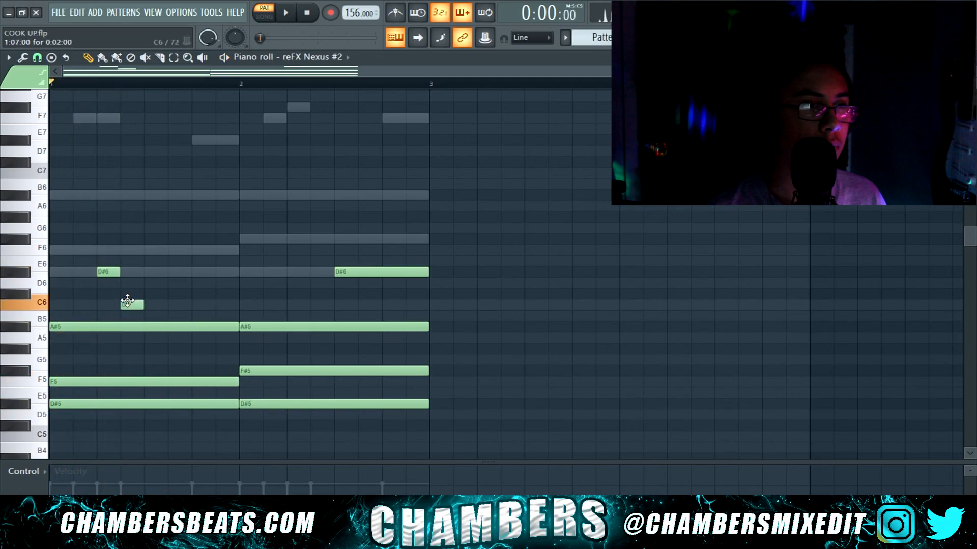
Split the A#5 chord notes of reFX Nexus #2 in half and place short B5, F#6 and D#6 melody notes above them.
key(space)
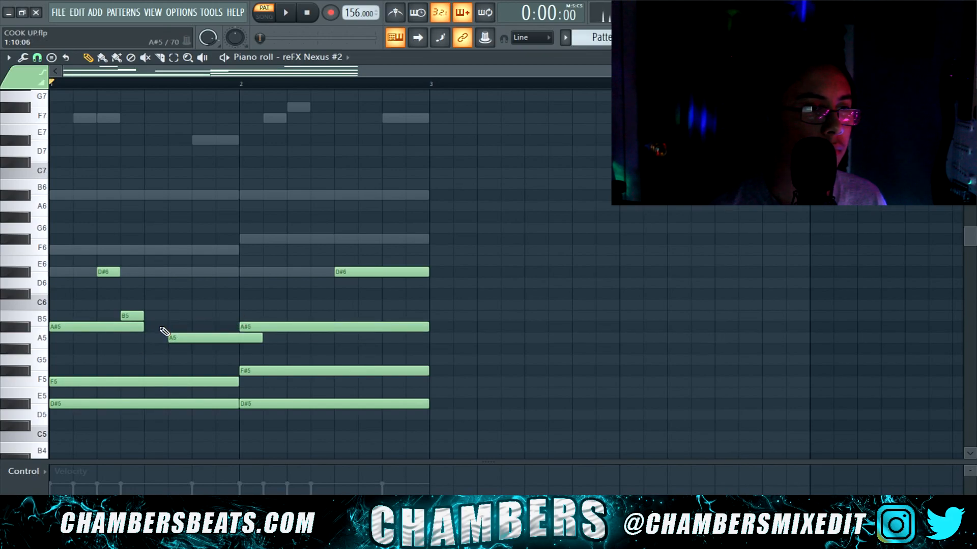
key(space)
drag(146, 329, 148, 323)
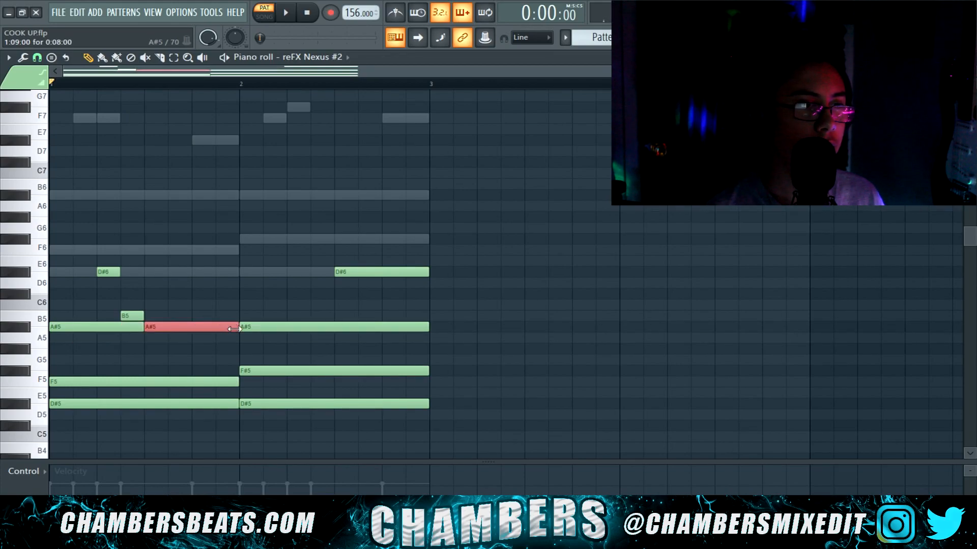
drag(168, 328, 215, 329)
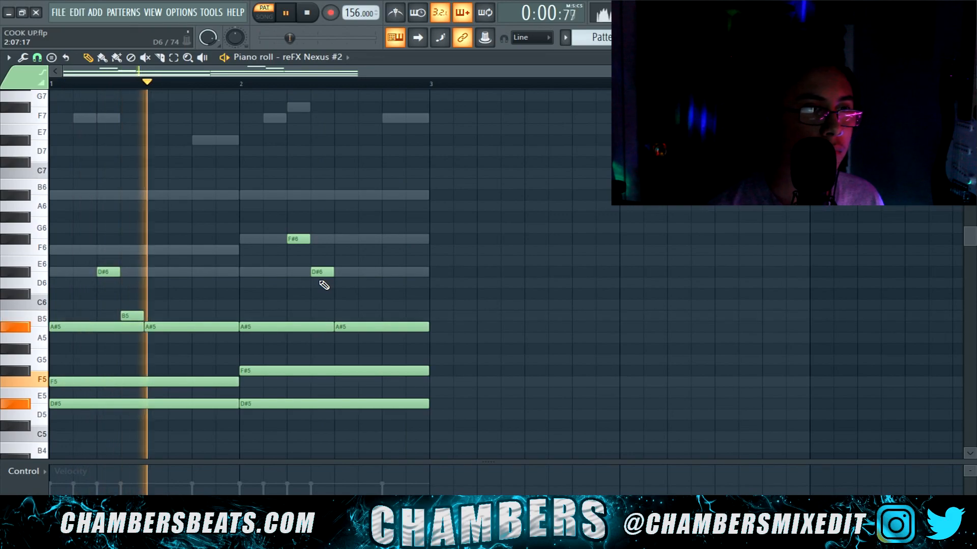
scroll(324, 285, down, 4)
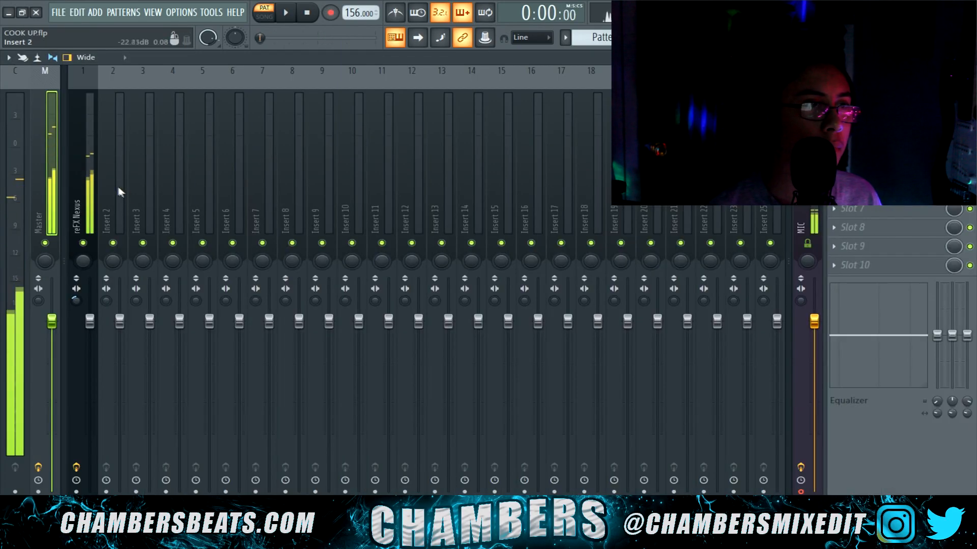
Route reFX Nexus #2 to mixer track 2, load HalfTime in its first effect slot, and play the pattern.
click(116, 182)
right_click(115, 182)
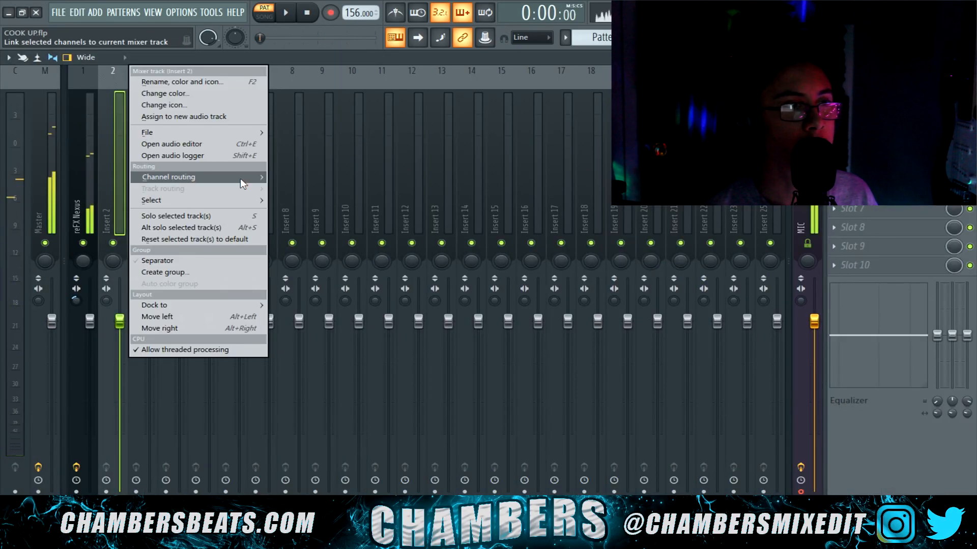
click(300, 177)
click(833, 95)
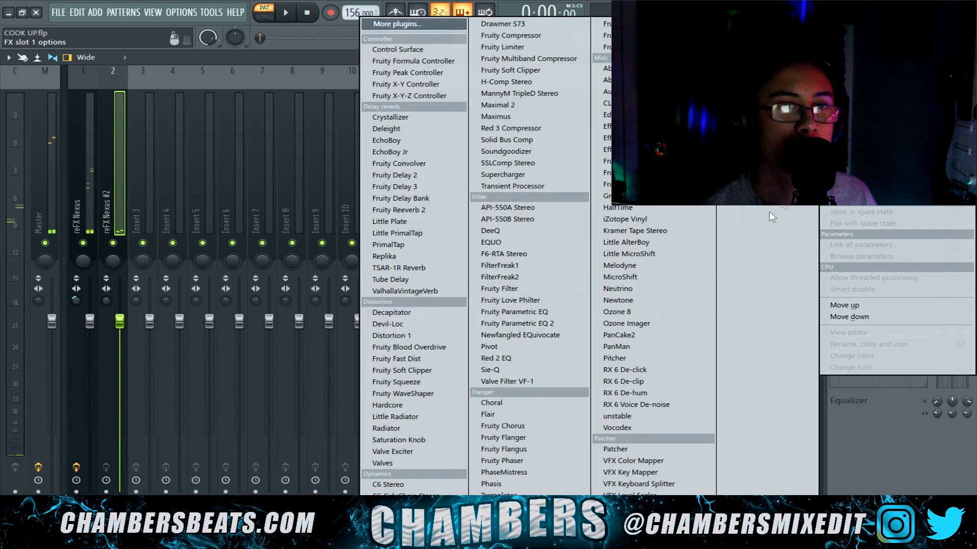
click(652, 211)
key(space)
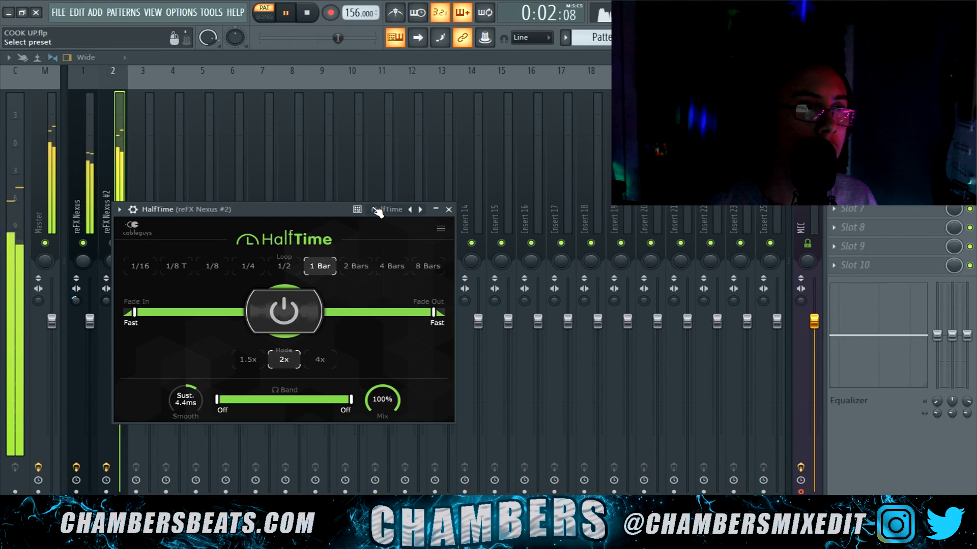
Transpose all the reFX Nexus #2 piano roll notes up one octave while the pattern plays.
key(F7)
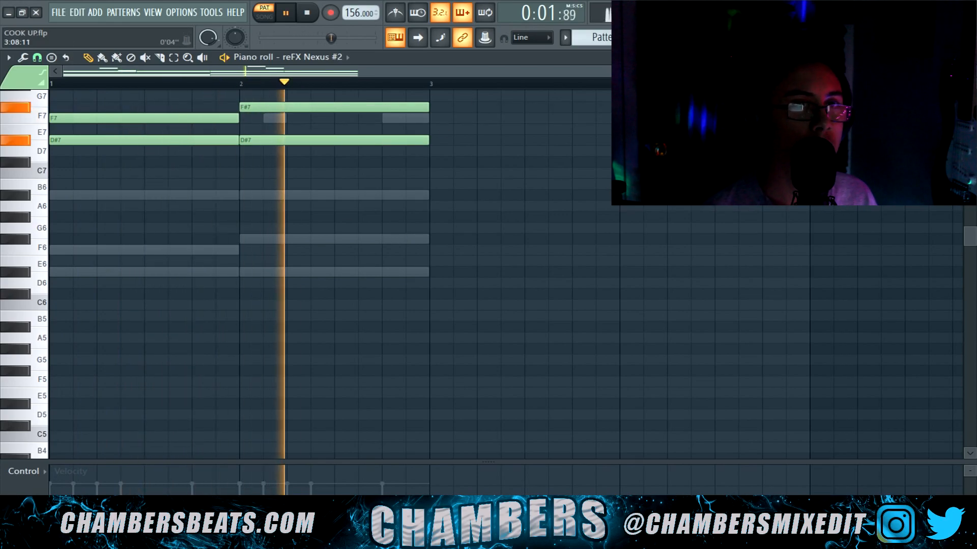
key(F6)
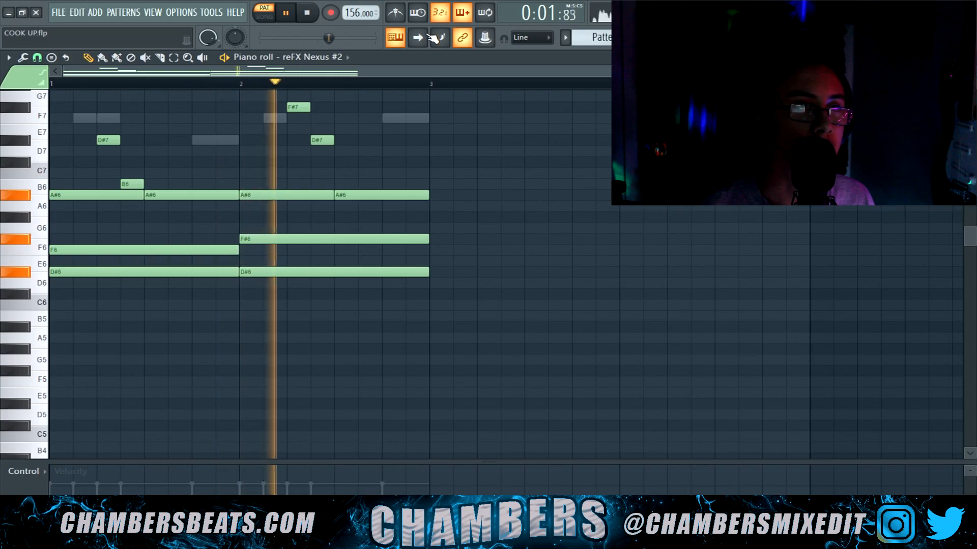
key(space)
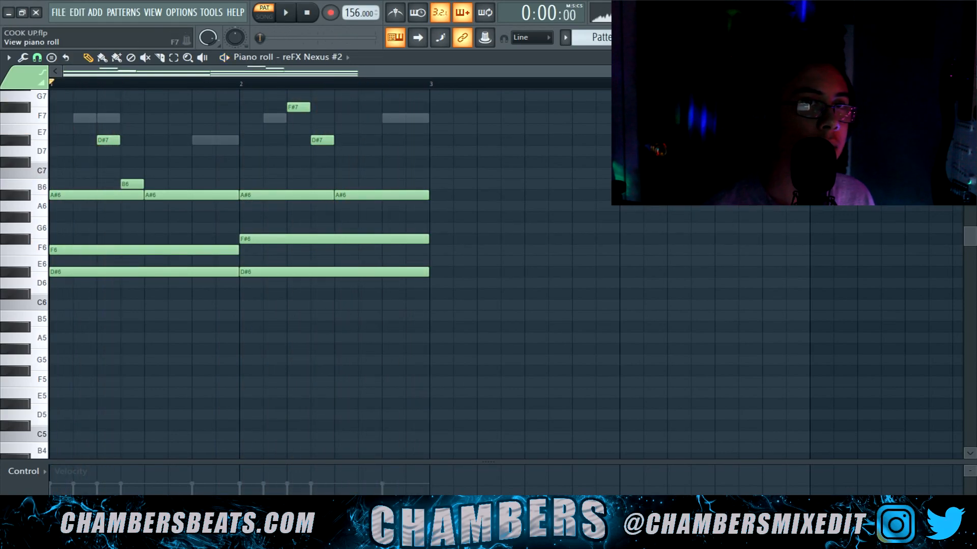
Load Fruity parametric EQ 2 in the second slot of the reFX Nexus #2 track and cut both the lows and the highs.
key(F9)
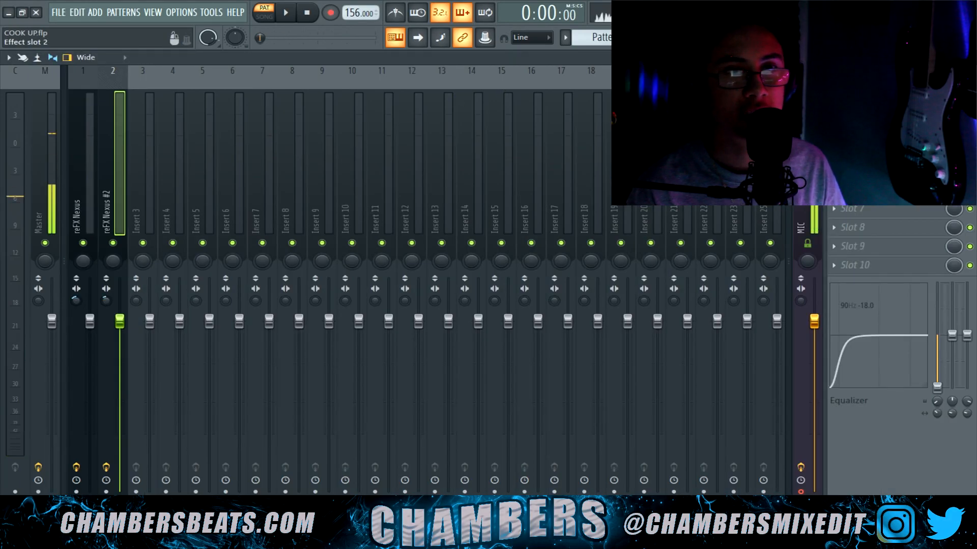
click(865, 115)
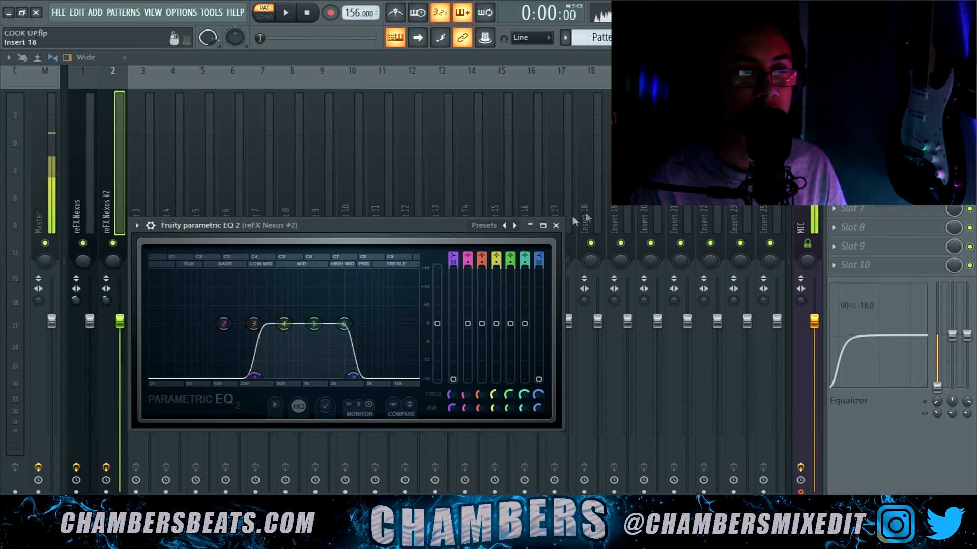
key(space)
click(556, 225)
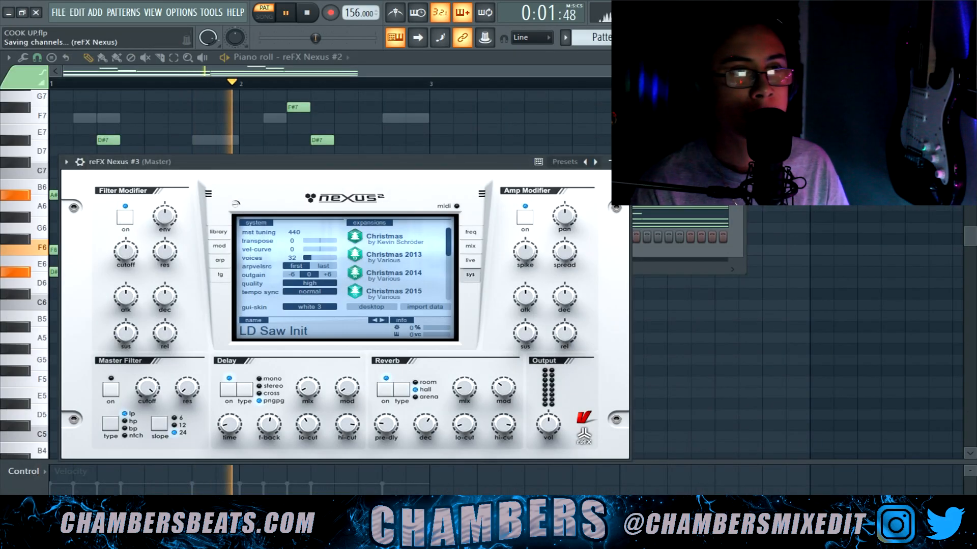
Add a third reFX Nexus channel, close its plugin window, and stop playback.
click(622, 162)
key(space)
key(F6)
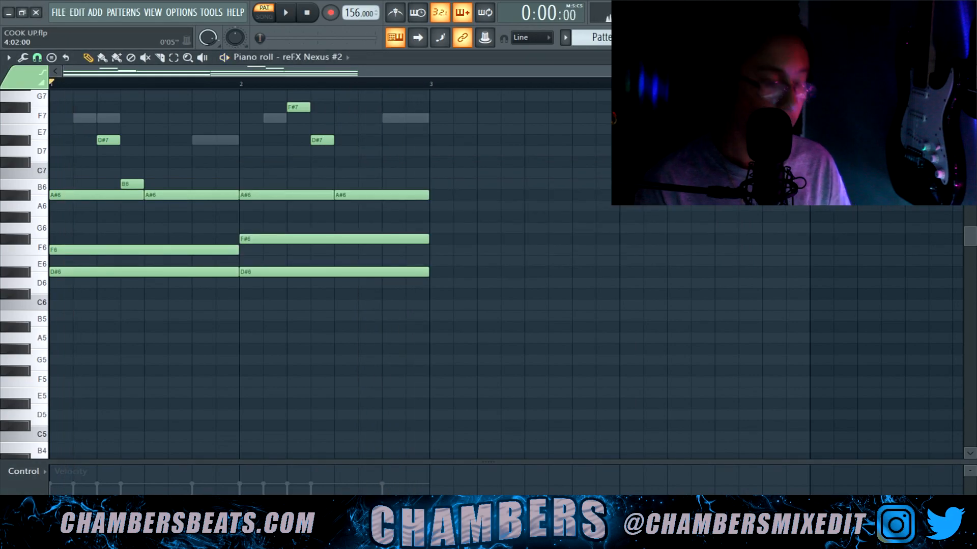
Move all the reFX Nexus #2 notes out of Pattern 1 into a new Pattern 2.
key(ctrl+a)
key(Delete)
click(655, 38)
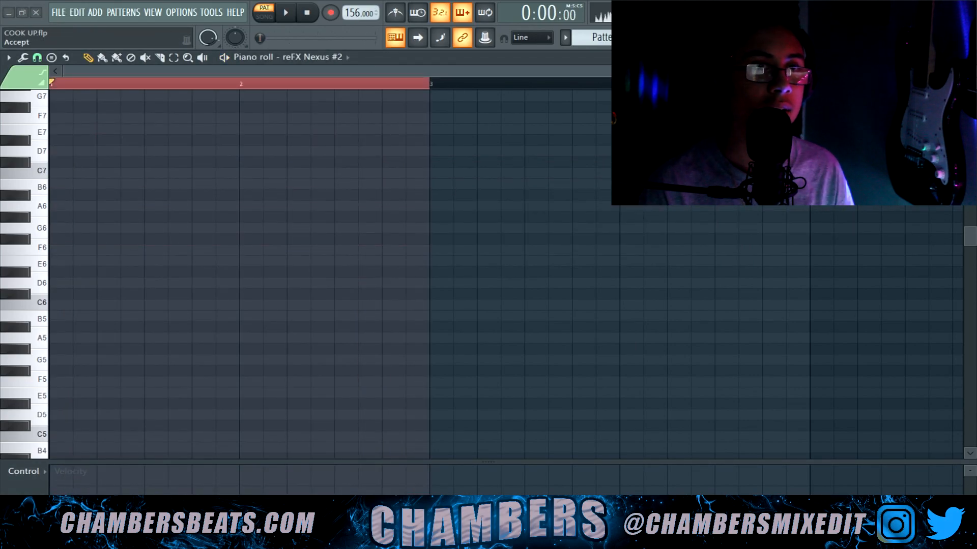
key(ctrl+v)
Arrange four back-to-back clips of Pattern 1 on Track 1 and of Pattern 2 on Track 2 in the playlist.
key(F5)
click(221, 141)
drag(27, 103, 235, 113)
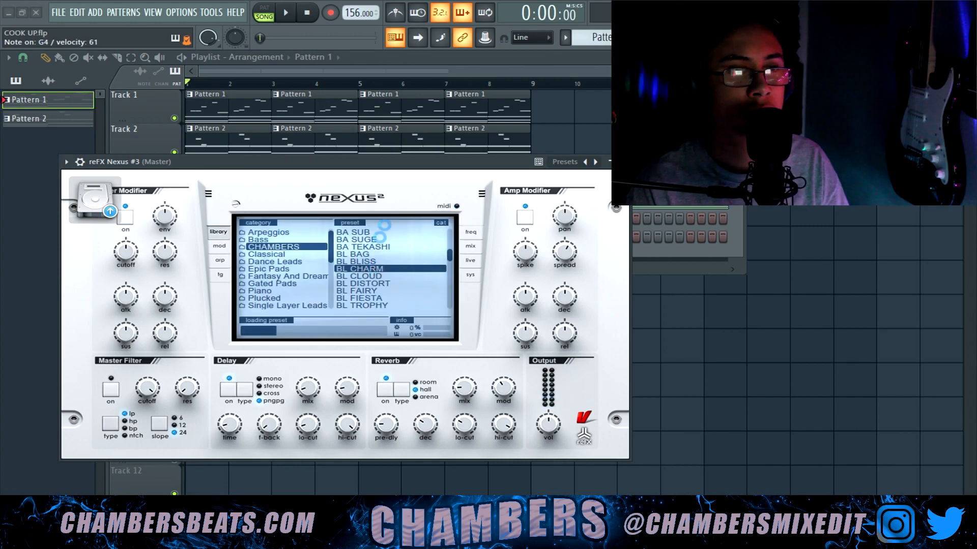
Draw short reFX Nexus #3 notes in Pattern 1: A#6, F7 and A#7 in bar 1, D#6, A#6 and F#7 in bar 2.
double_click(224, 107)
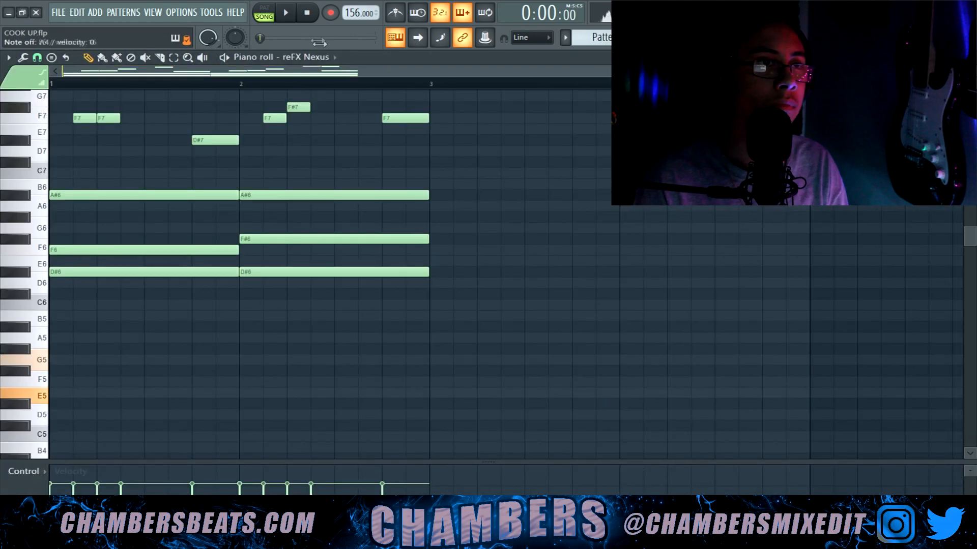
click(339, 104)
scroll(224, 214, up, 3)
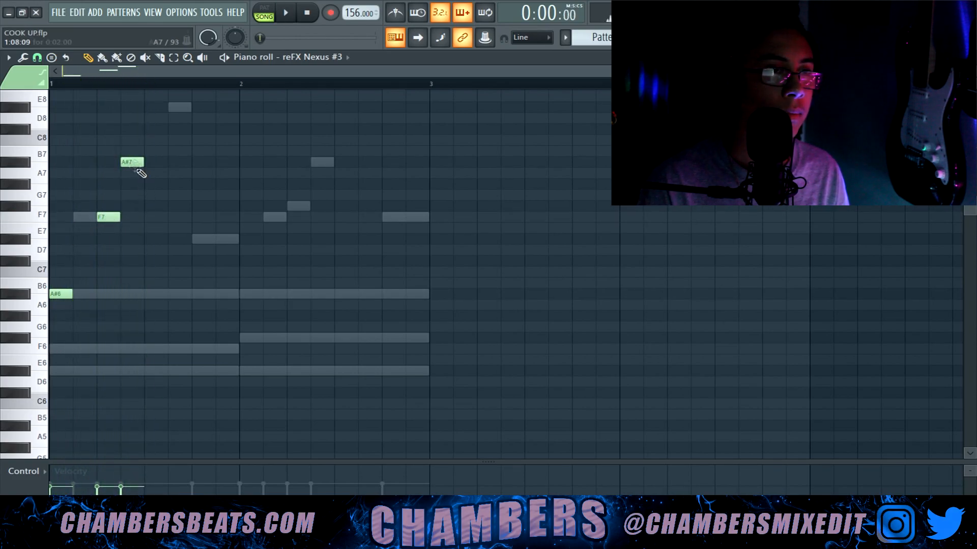
key(space)
key(space)
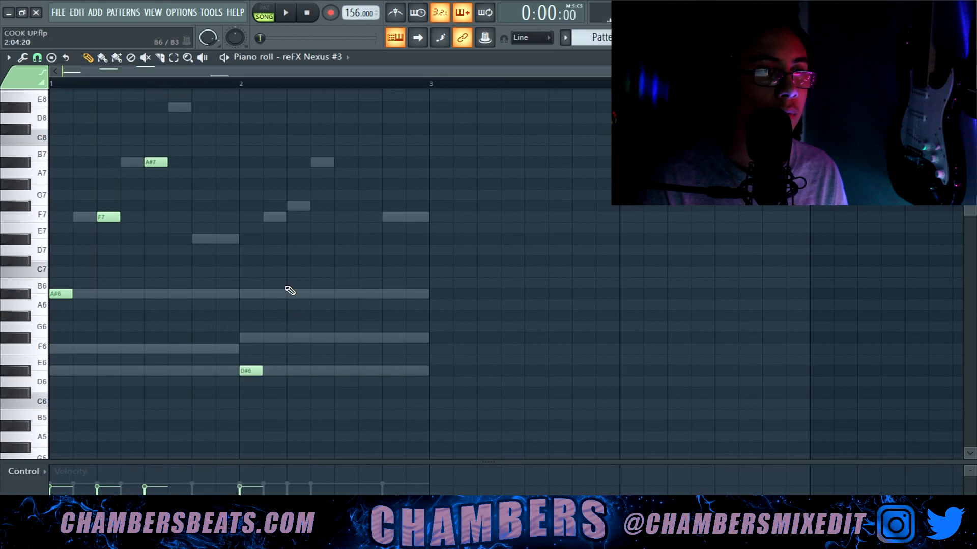
click(336, 207)
key(space)
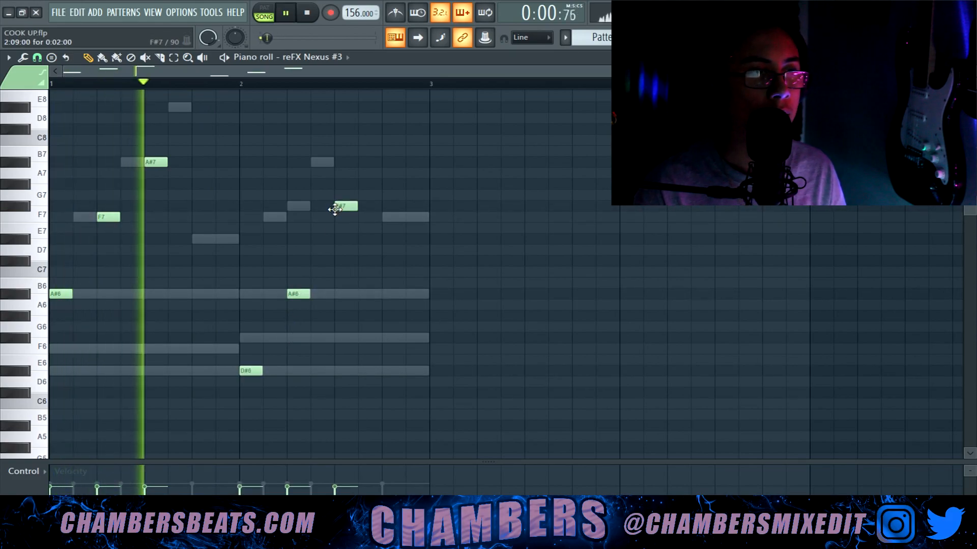
Transpose the reFX Nexus #3 notes down one octave and play the song.
key(space)
key(ctrl+Down)
key(space)
scroll(328, 198, down, 3)
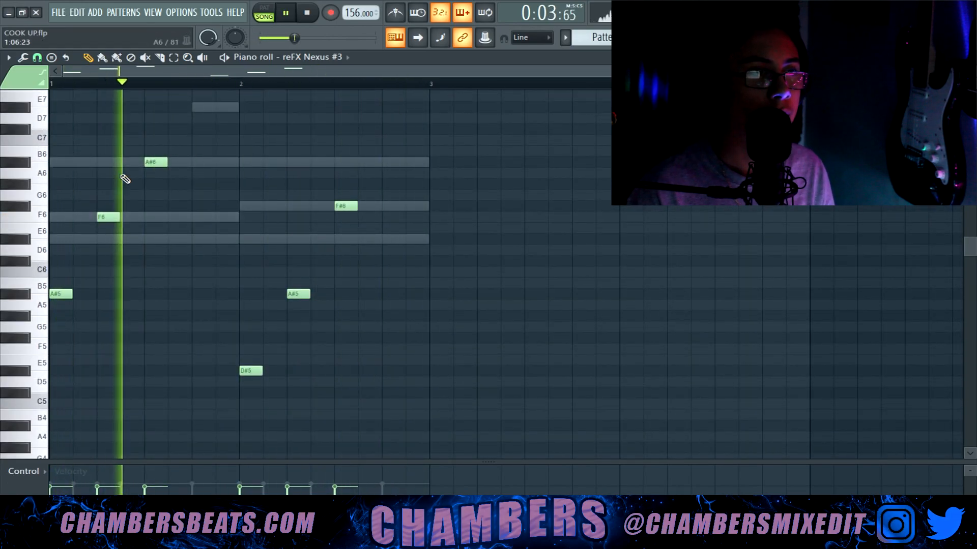
Select all the reFX Nexus #3 notes and lengthen each one to 0:06:00.
key(ctrl+a)
click(77, 304)
right_click(78, 304)
drag(411, 103, 41, 412)
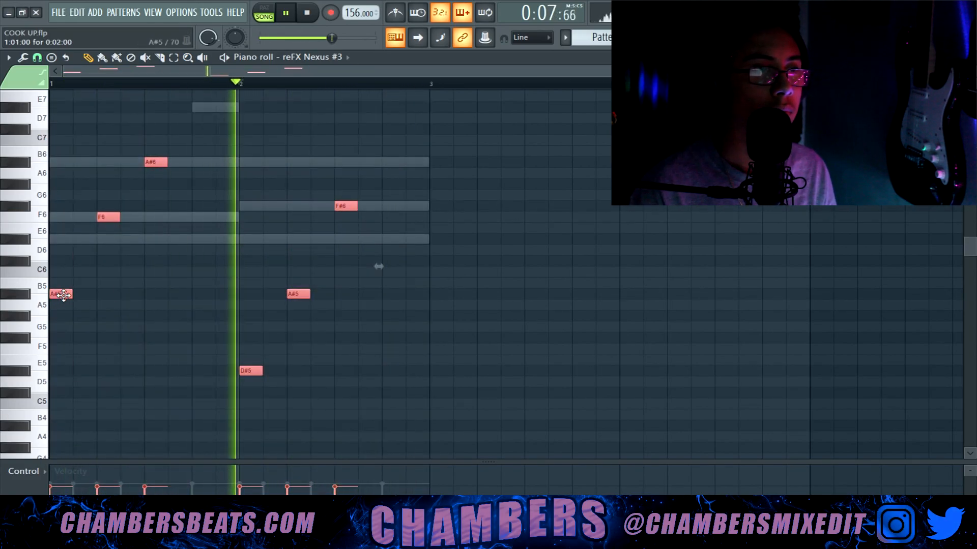
drag(72, 294, 119, 294)
ctrl+click(128, 281)
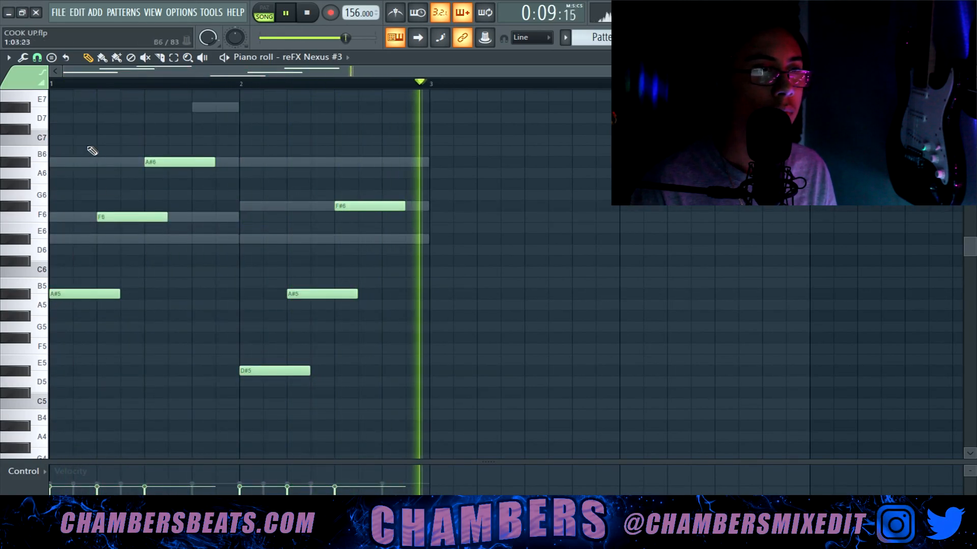
Add an offset copy of the reFX Nexus #3 notes with F#7, A#6, D#6 and A#7, F7, A#6, shortened to two steps each.
drag(91, 151, 379, 432)
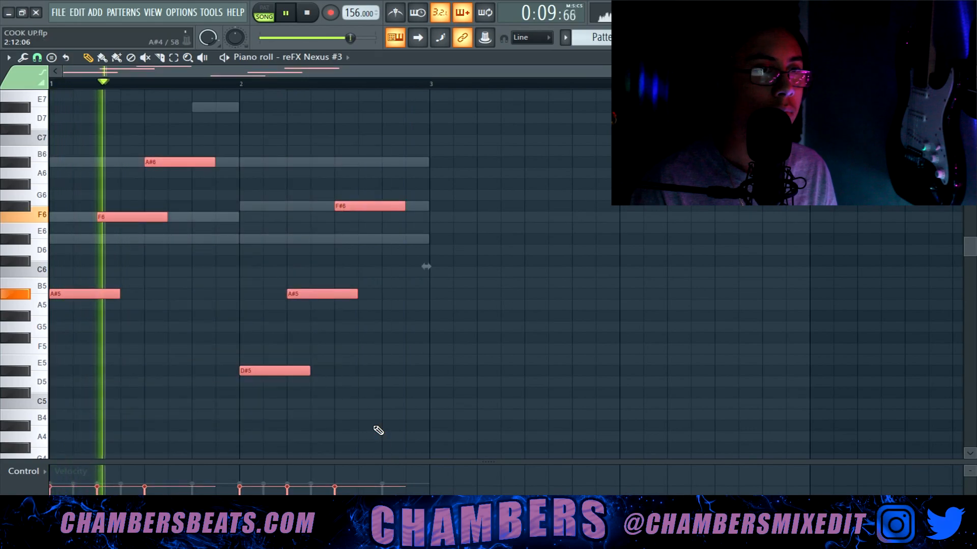
key(space)
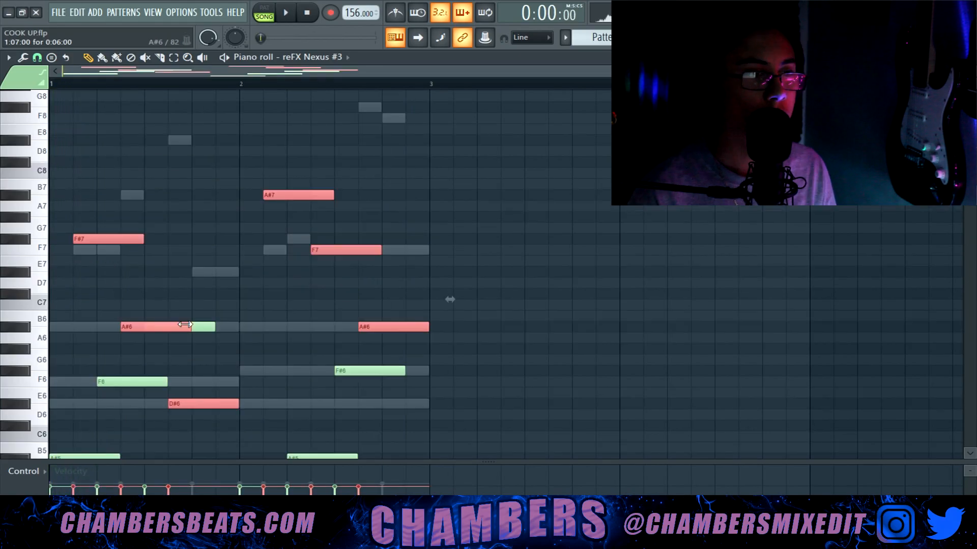
drag(187, 328, 144, 333)
key(space)
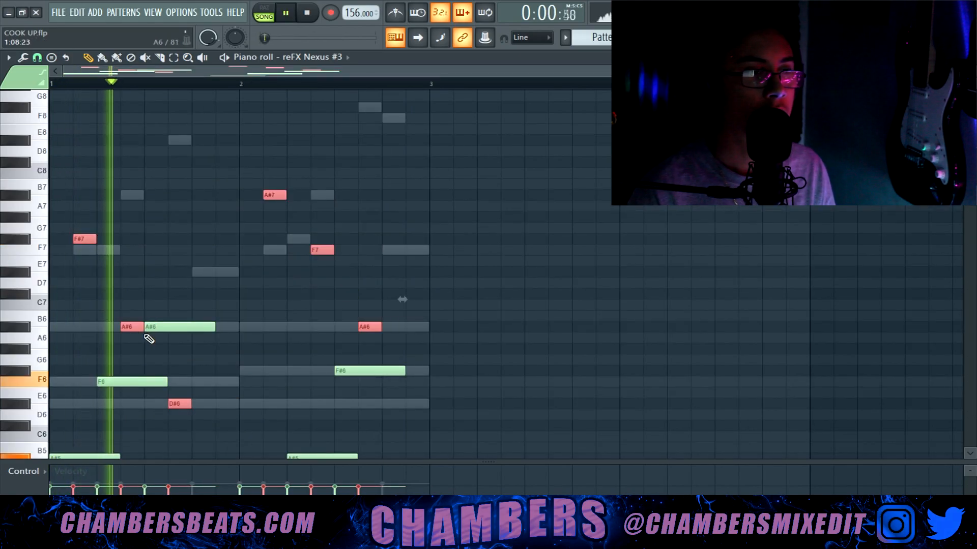
scroll(237, 279, down, 1)
ctrl+click(252, 280)
scroll(255, 284, down, 3)
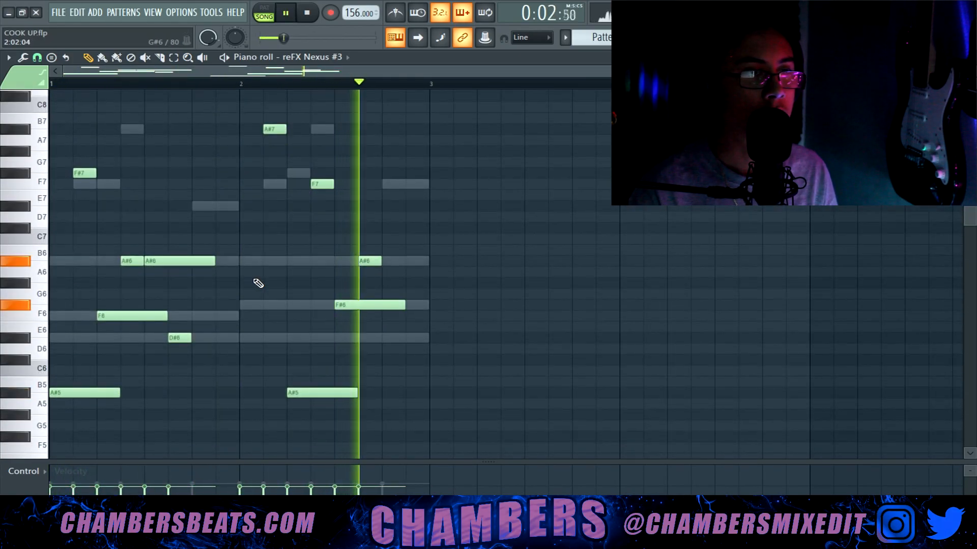
scroll(254, 284, up, 1)
key(space)
Cut all the reFX Nexus #3 notes from Pattern 1 and paste them into Pattern 3.
key(ctrl+a)
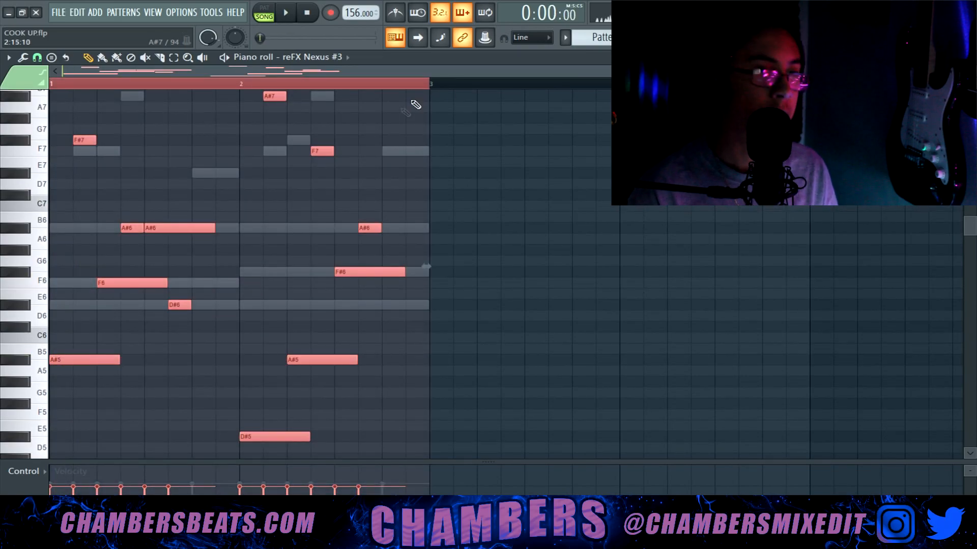
key(Delete)
click(652, 37)
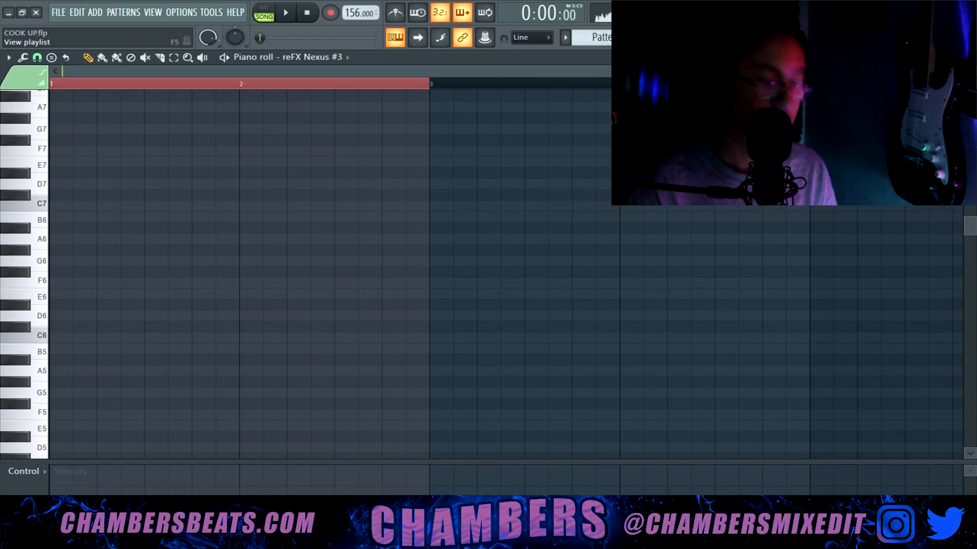
key(ctrl+v)
Arrange four back-to-back clips of Pattern 3 on Track 3 of the playlist, starting at bar 1.
key(F5)
click(254, 177)
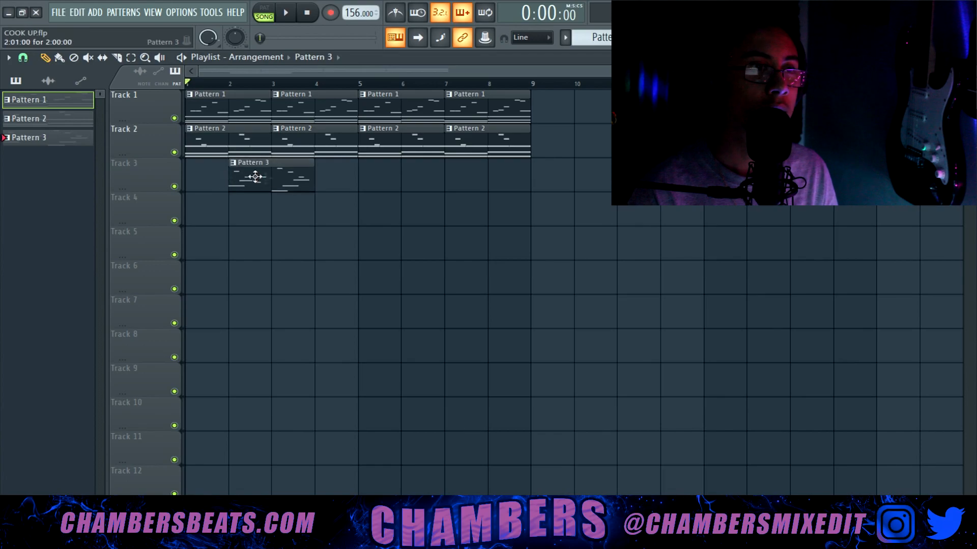
drag(254, 176, 212, 178)
Route the reFX Nexus #3 channel to mixer track 3.
key(F9)
click(144, 180)
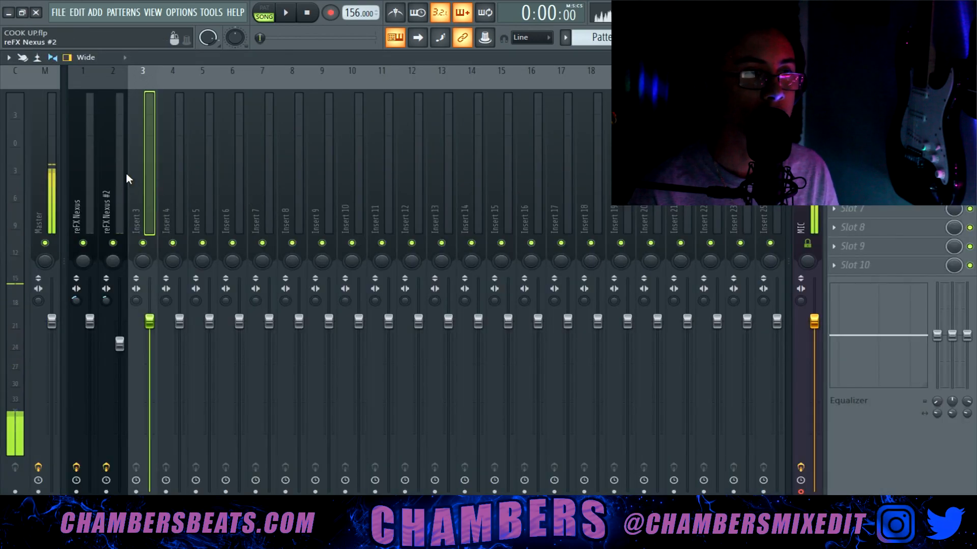
right_click(127, 171)
key(Escape)
right_click(144, 175)
mouse_move(196, 180)
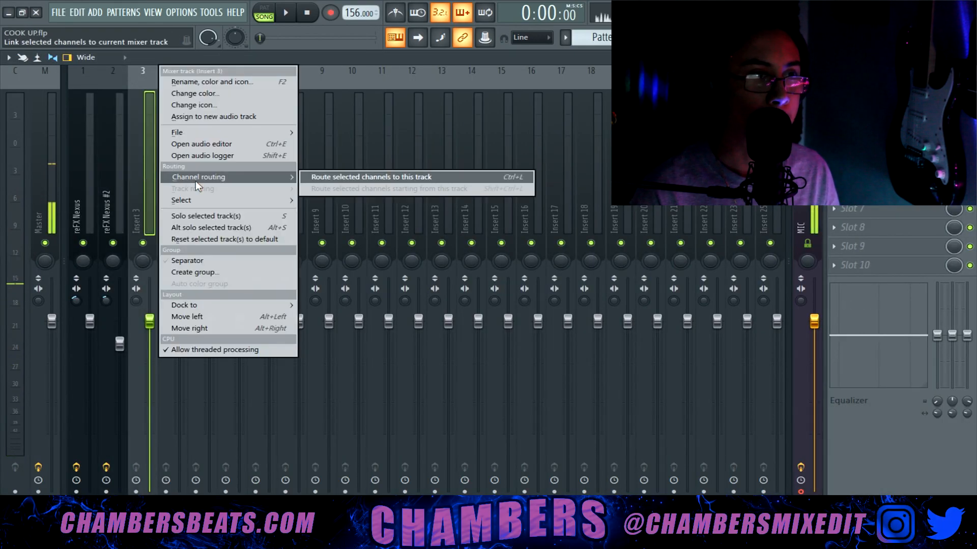
click(319, 179)
Load HalfTime in the first effect slot of the reFX Nexus #3 mixer track and play the song.
click(833, 95)
mouse_move(855, 114)
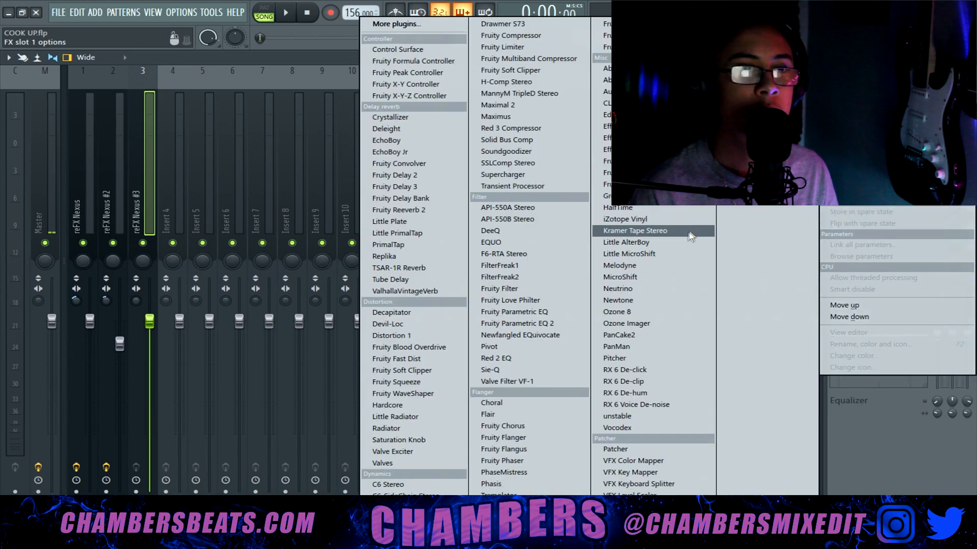
click(631, 208)
key(space)
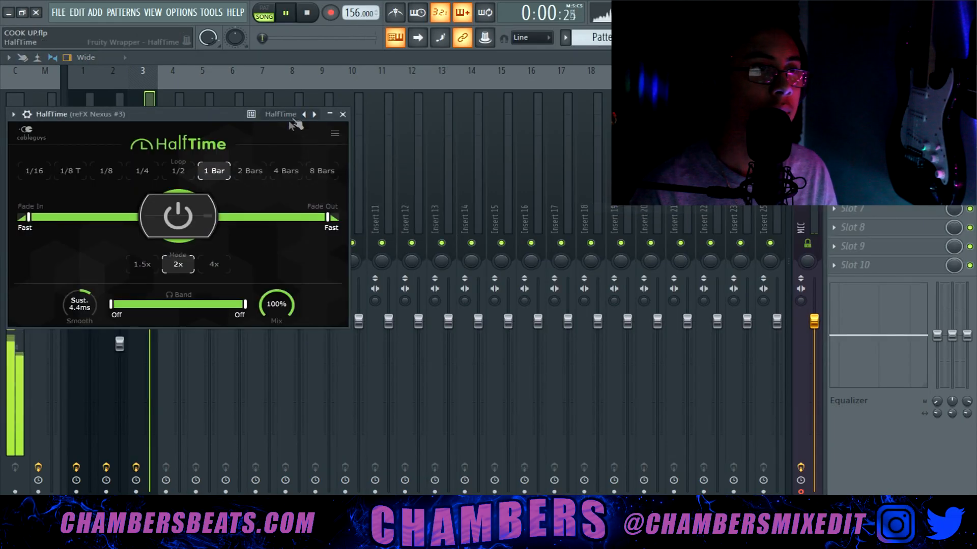
click(343, 114)
right_click(143, 243)
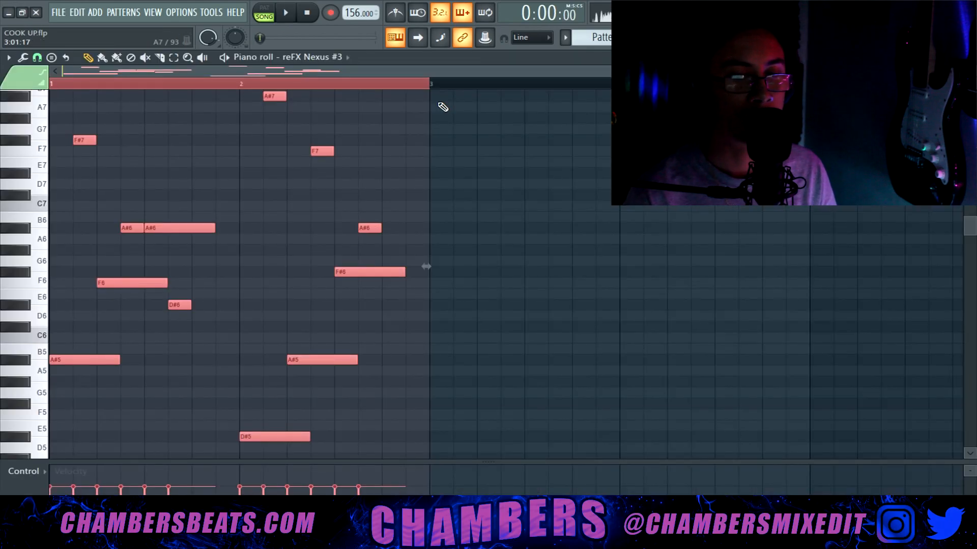
Transpose the reFX Nexus #3 notes in Pattern 3 down one octave and play the song.
key(ctrl+Down)
key(space)
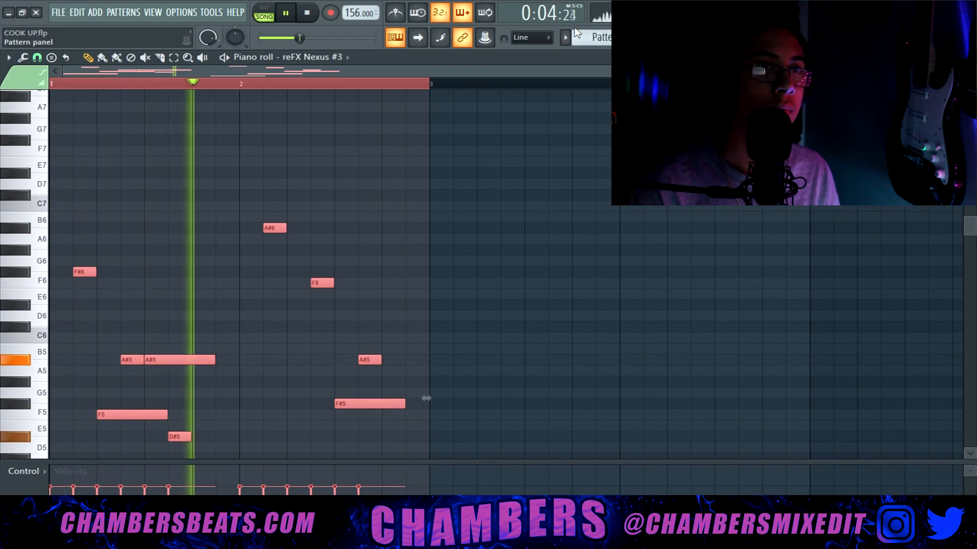
key(F5)
key(space)
Cut the lows of mixer track 3 with band 1 of a Fruity Parametric EQ 2 in slot 2 and the track equalizer's low band at -18.
key(F9)
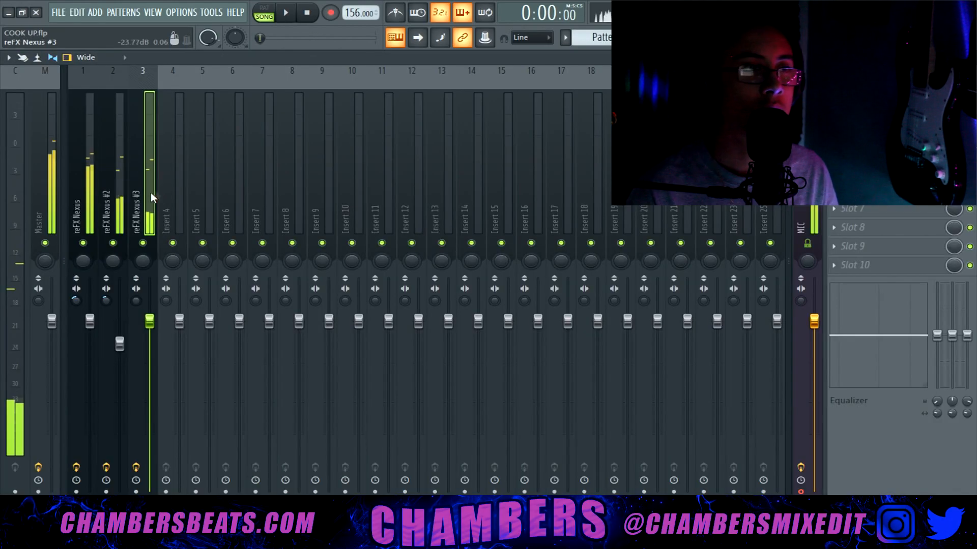
click(865, 115)
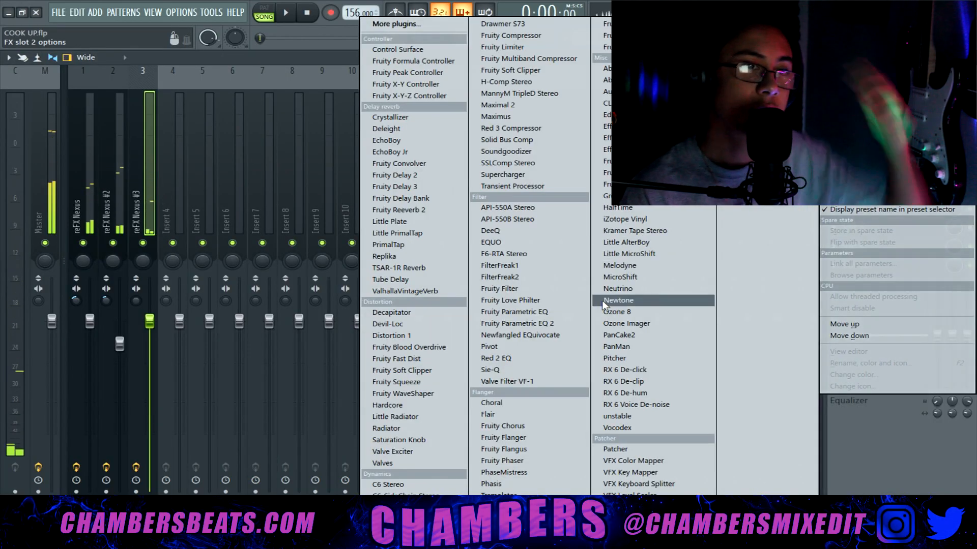
click(566, 319)
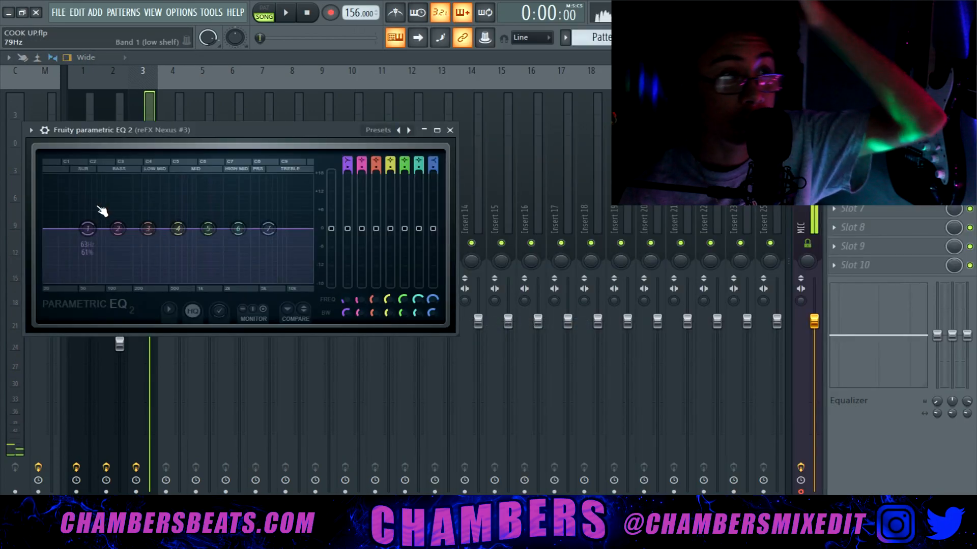
right_click(87, 229)
click(141, 272)
drag(88, 229, 136, 284)
key(space)
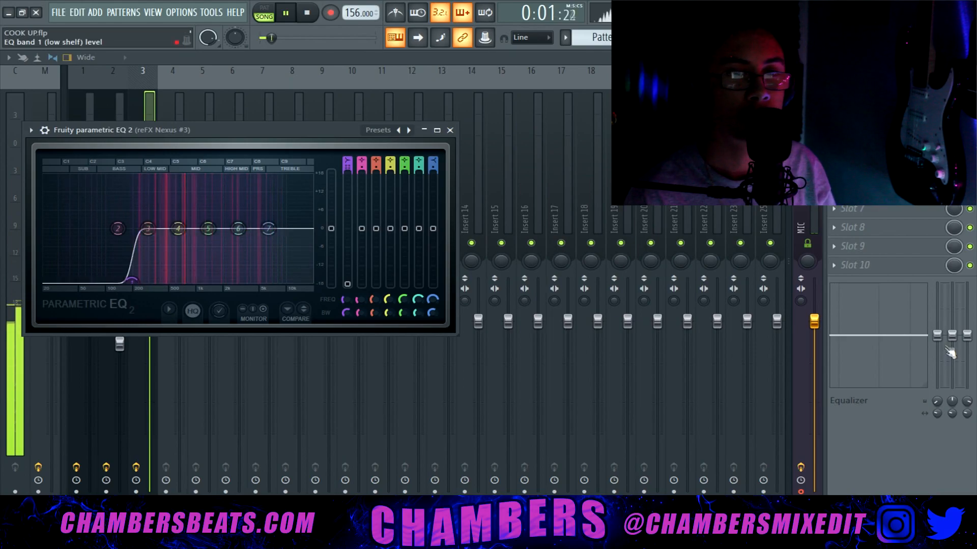
drag(937, 336, 937, 388)
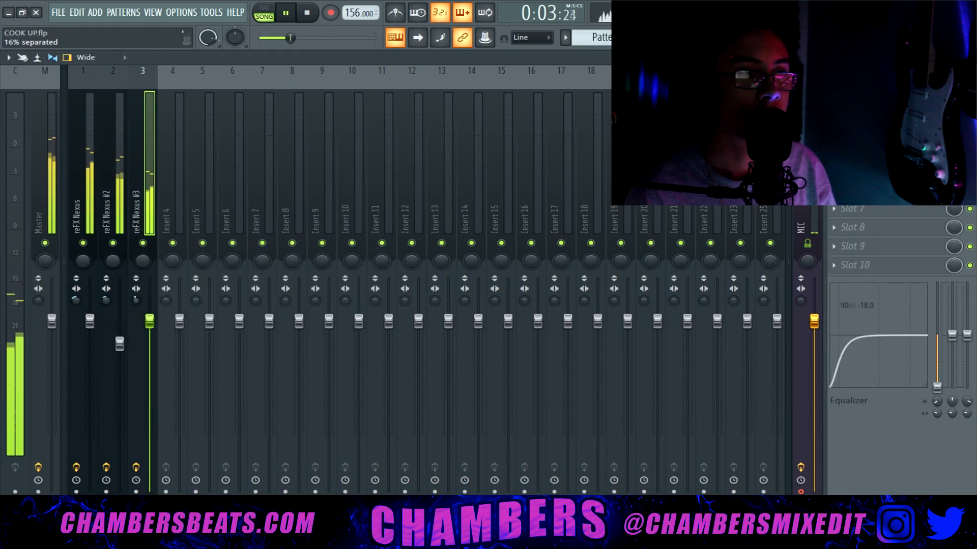
Load Fruity Chorus in the third effect slot of the reFX Nexus #3 mixer track and play the song.
click(834, 134)
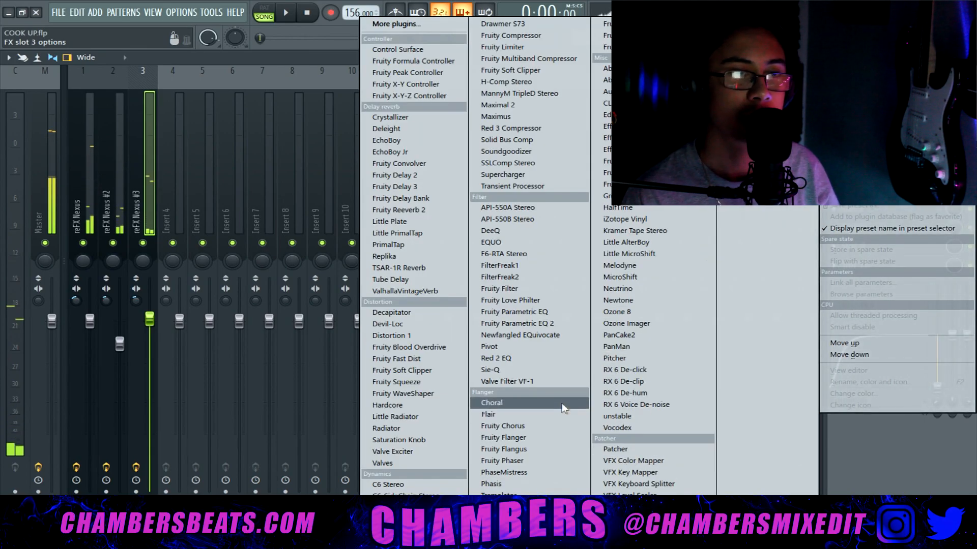
click(532, 426)
key(space)
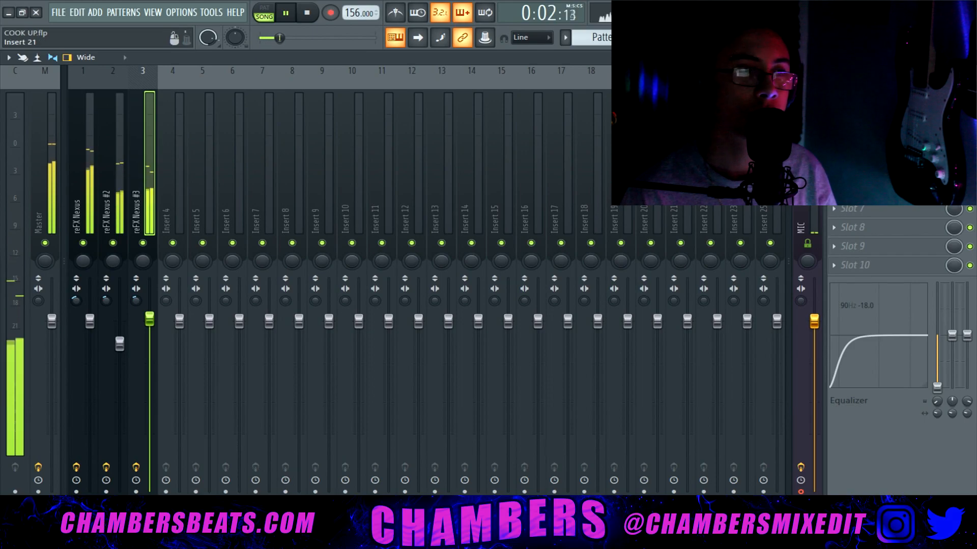
key(F5)
key(space)
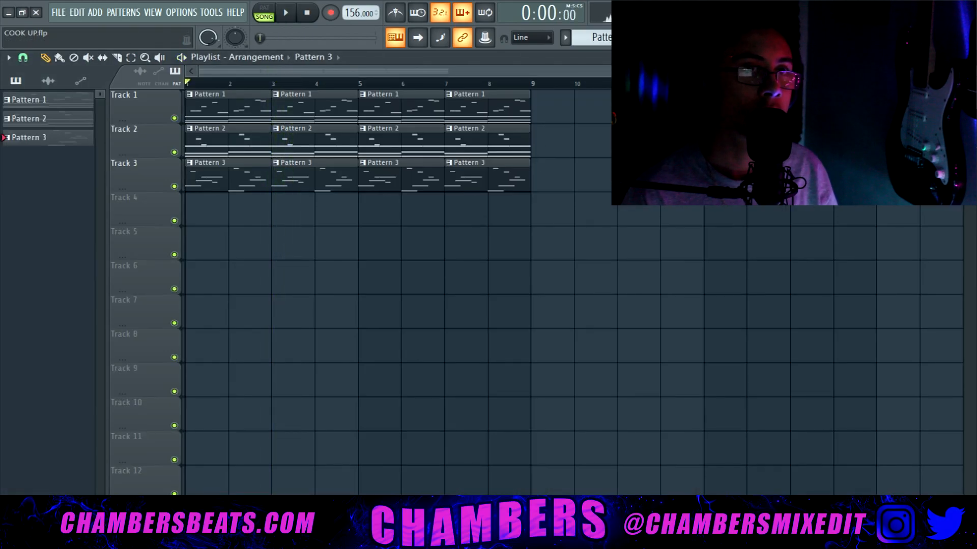
Add a fourth reFX Nexus channel and load the BA BEST preset from the CHAMBERS category.
key(F6)
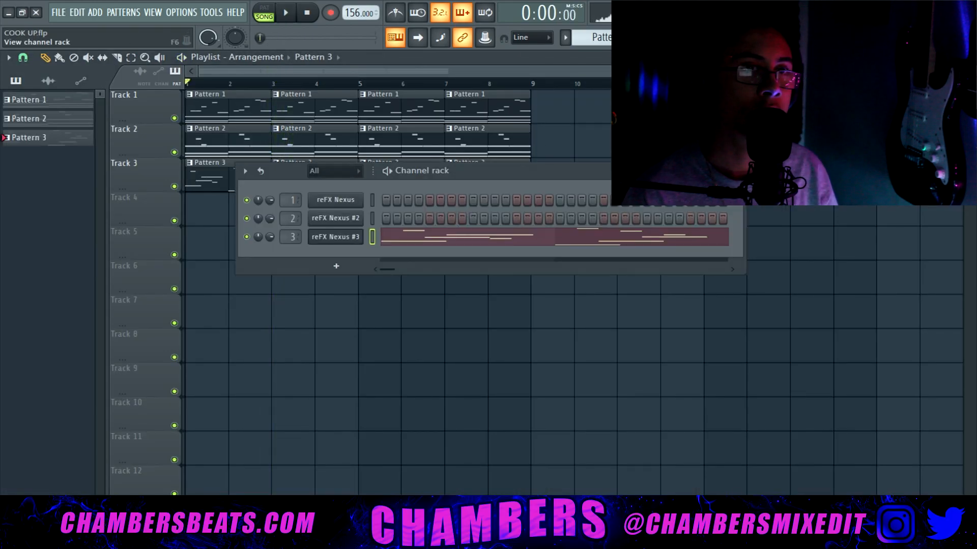
click(337, 267)
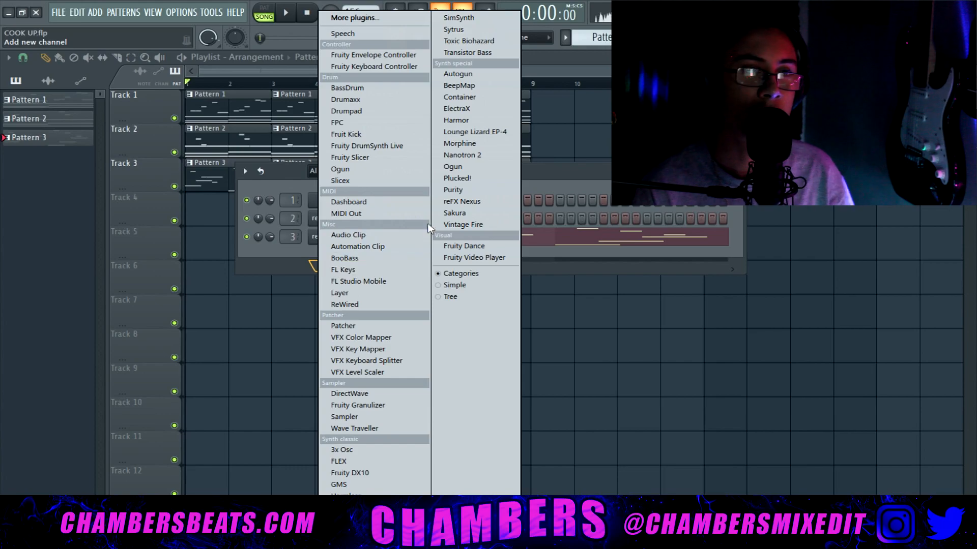
click(481, 204)
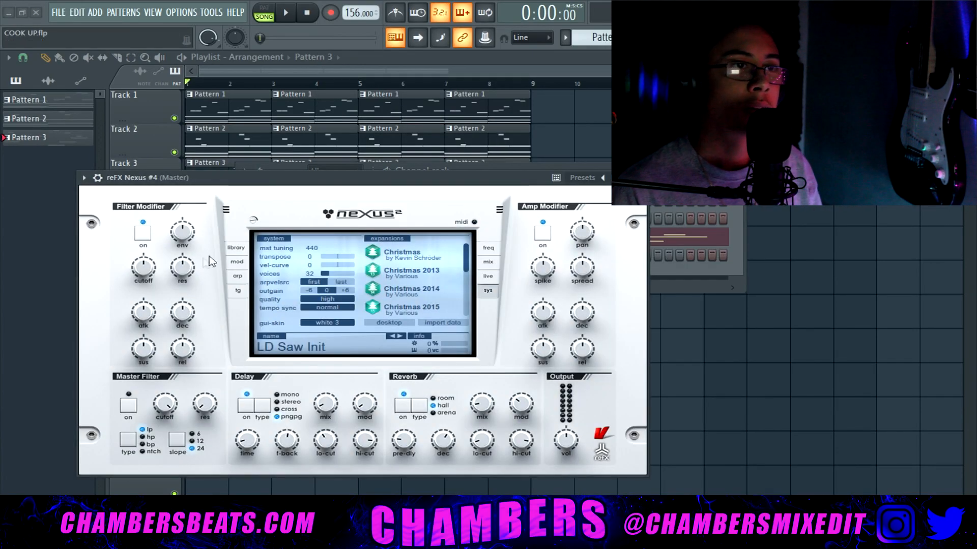
click(235, 248)
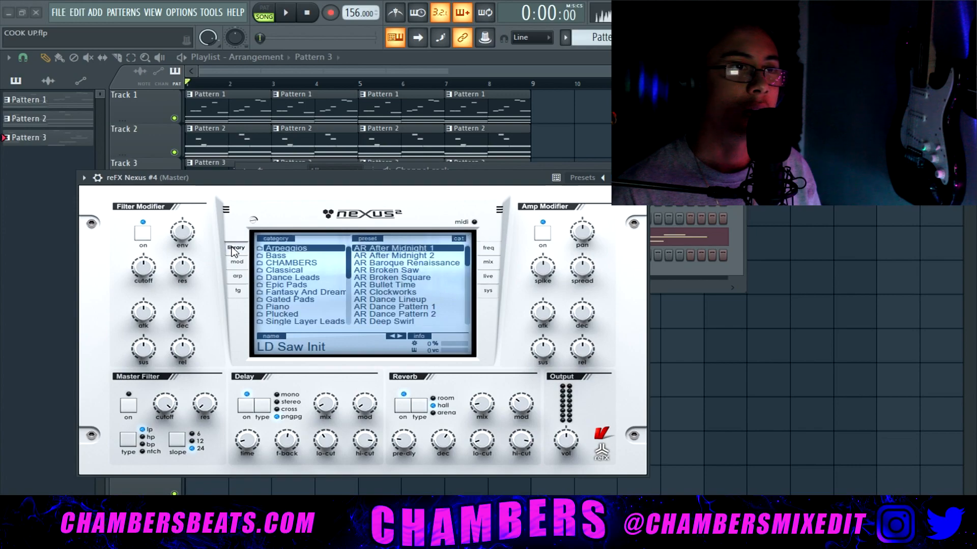
click(336, 263)
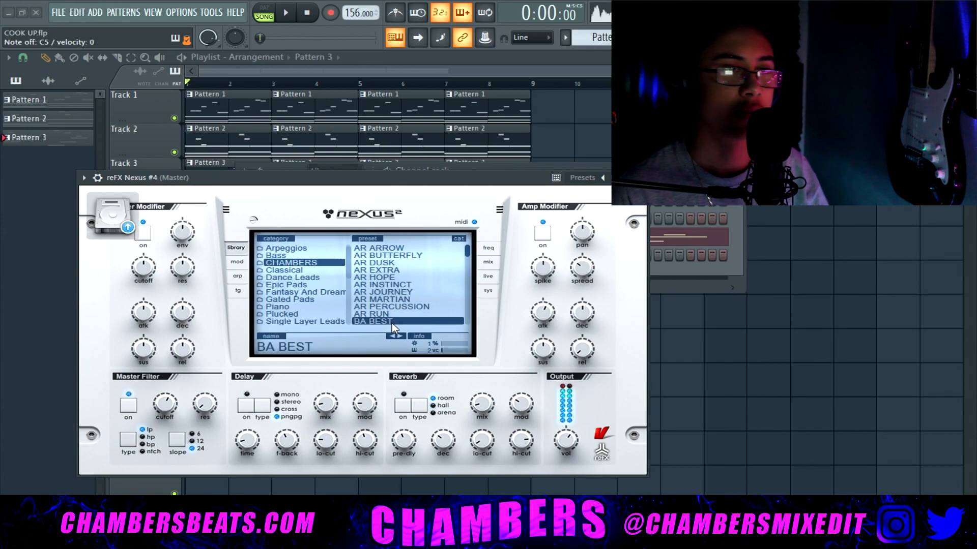
Draw one-bar reFX Nexus #4 bass notes D#4, A#3, B3 and C#4 across bars 1 to 4 of the piano roll.
double_click(226, 107)
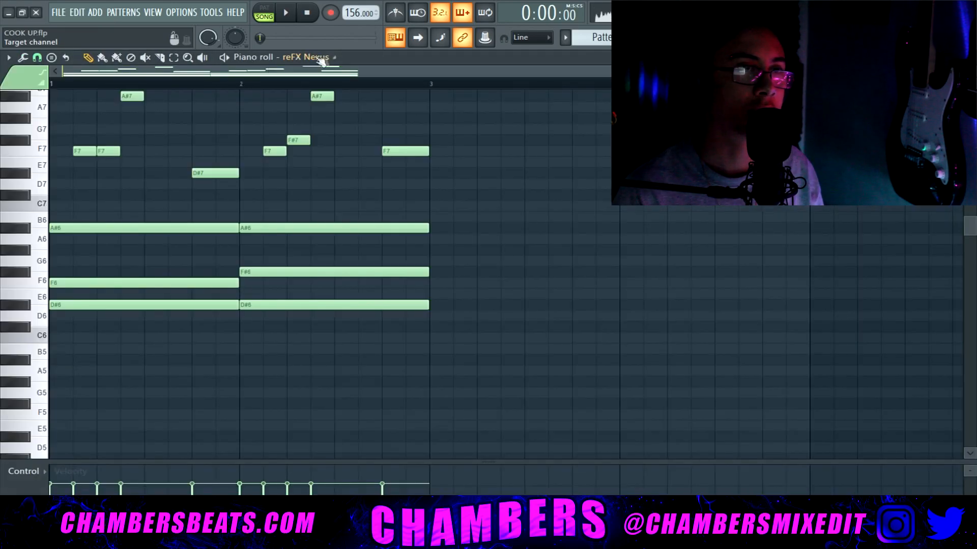
scroll(323, 59, down, 3)
key(space)
scroll(212, 245, down, 4)
scroll(212, 245, down, 1)
key(space)
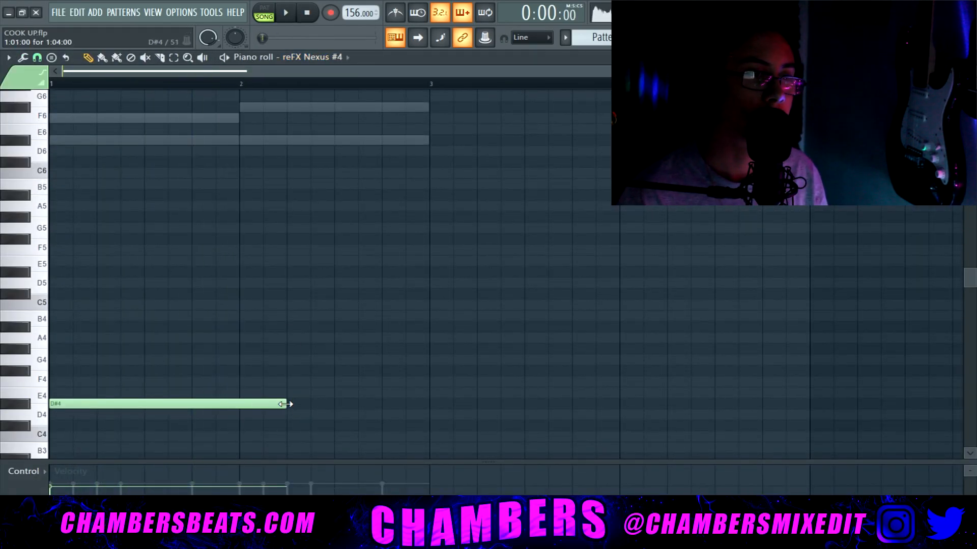
key(space)
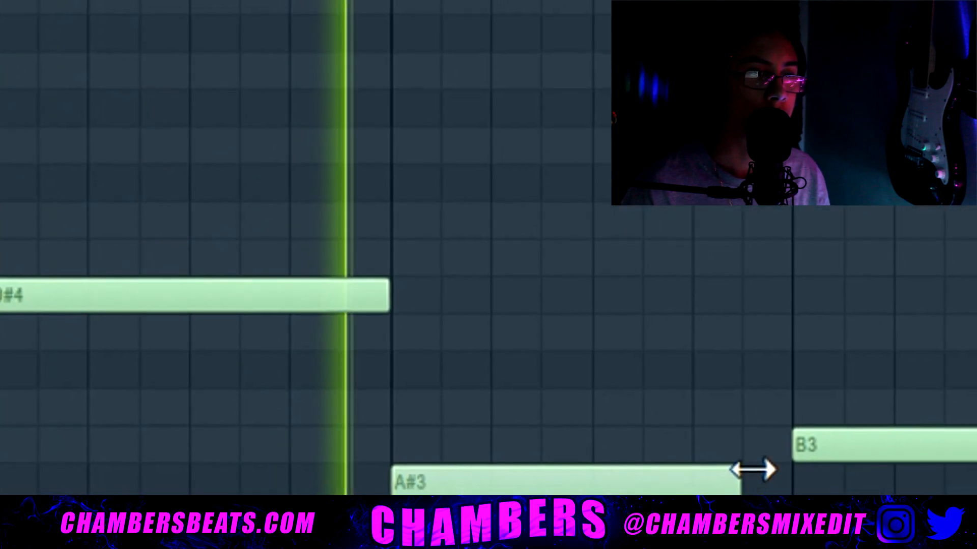
drag(686, 470, 741, 468)
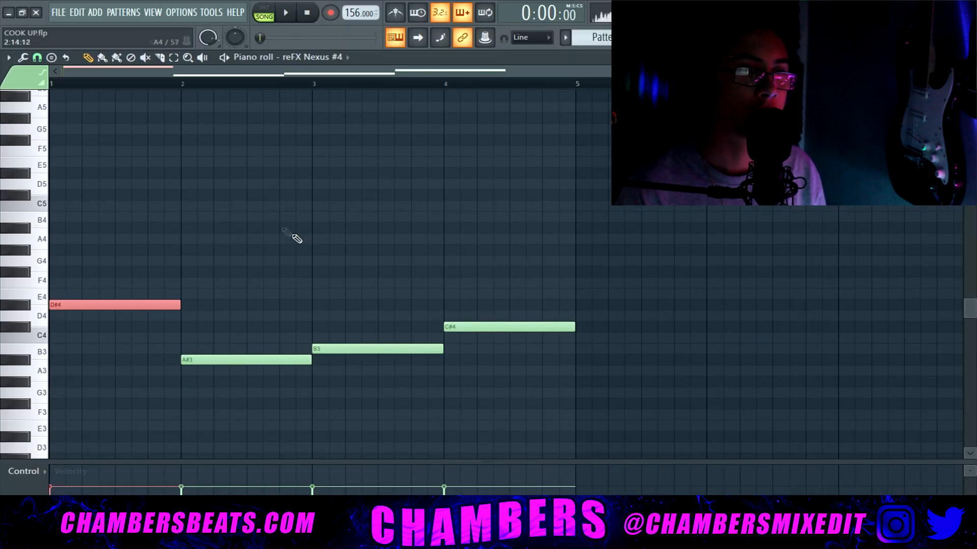
ctrl+drag(249, 222, 130, 311)
ctrl+click(345, 183)
Route the reFX Nexus #4 channel to mixer track 4 and play the song.
key(F9)
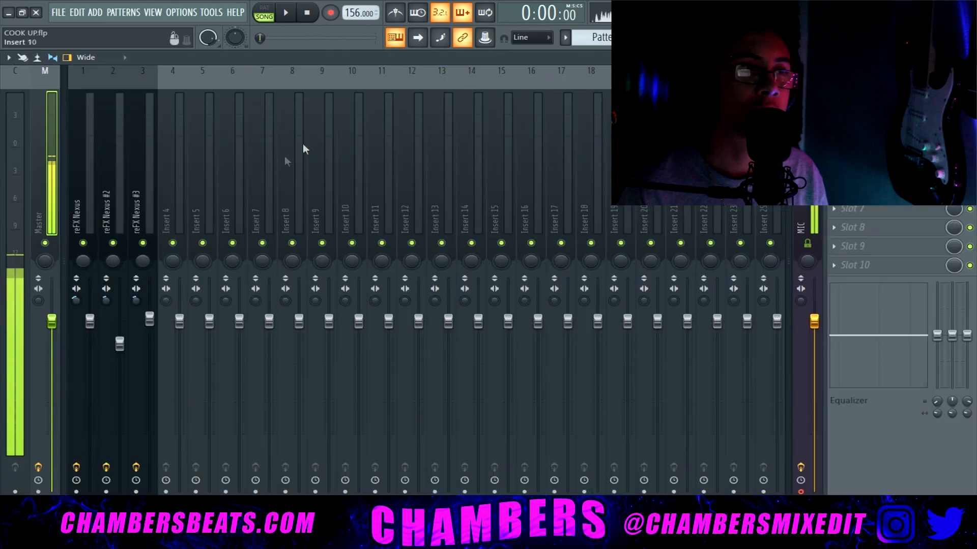
right_click(160, 206)
mouse_move(309, 179)
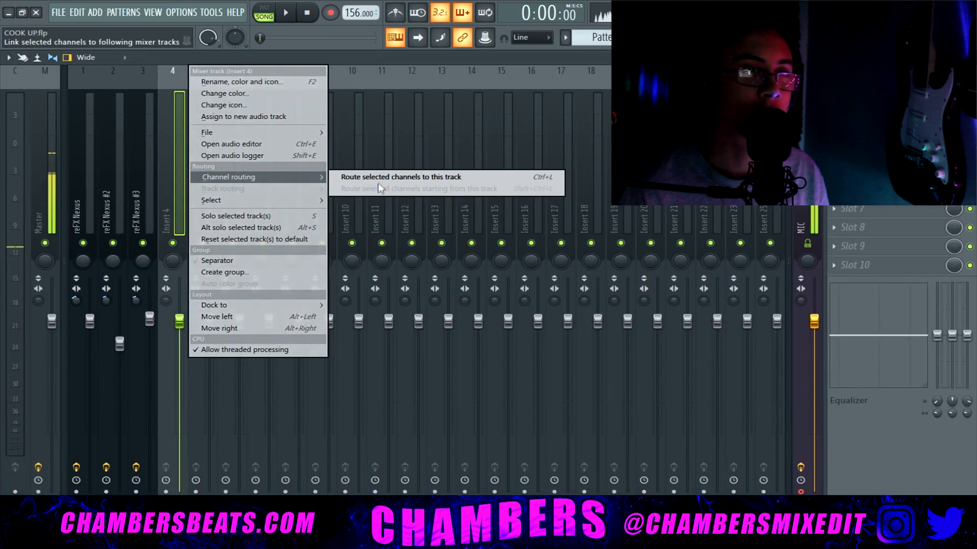
click(397, 177)
key(space)
key(space)
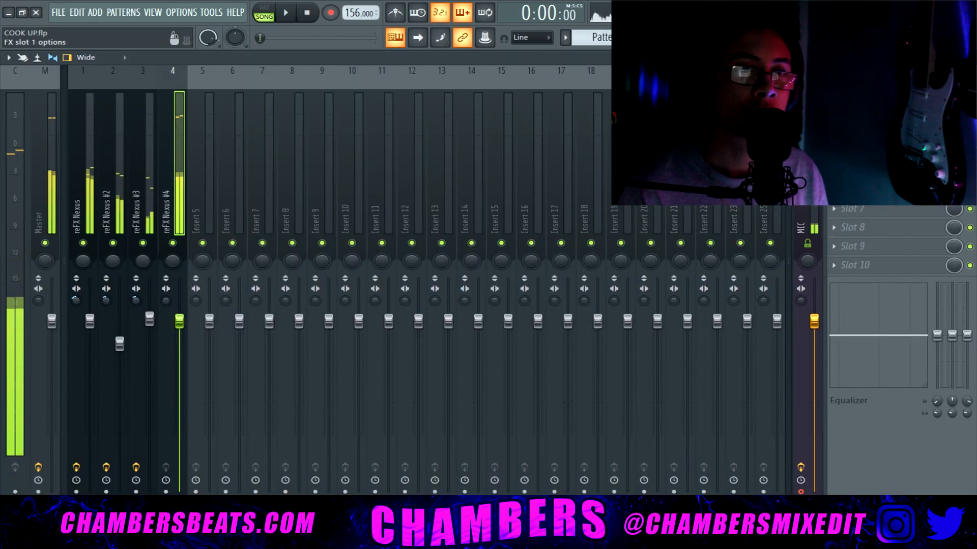
Load Fruity Parametric EQ 2 in the first effect slot of the reFX Nexus #4 mixer track and lower one of its bands.
click(834, 95)
mouse_move(842, 103)
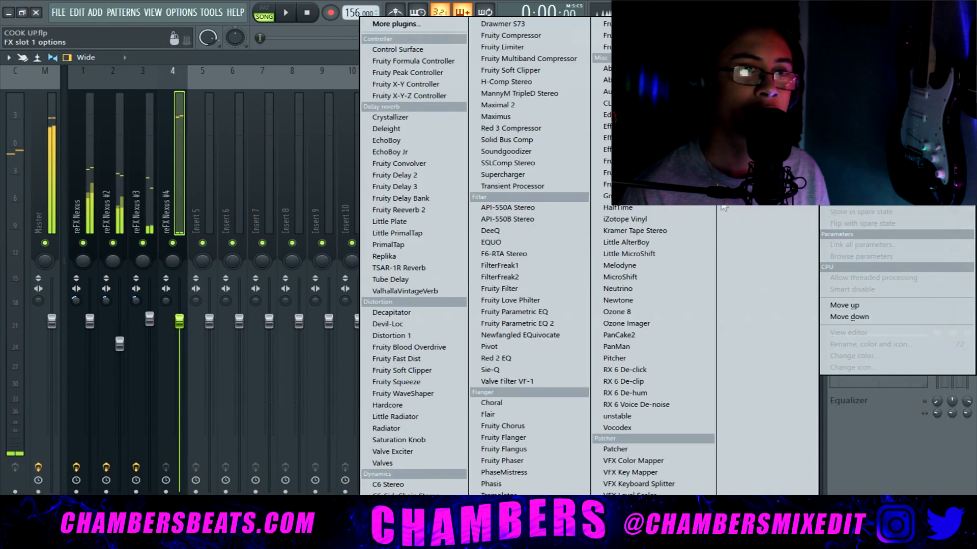
click(562, 324)
drag(450, 245, 451, 299)
key(space)
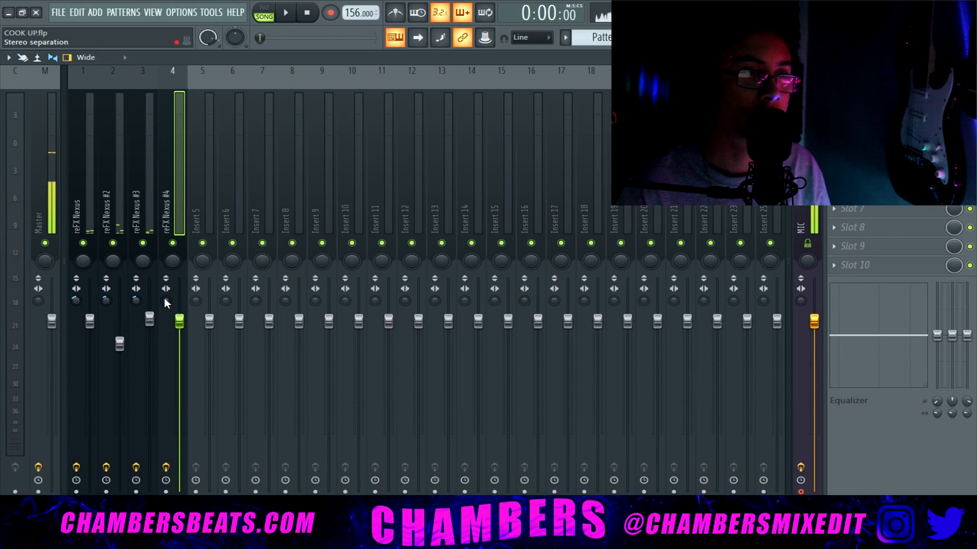
Lower the reFX Nexus #4 mixer fader and play the song with the master's stereo separation changed.
drag(179, 322, 179, 362)
key(space)
key(space)
drag(38, 301, 38, 249)
key(space)
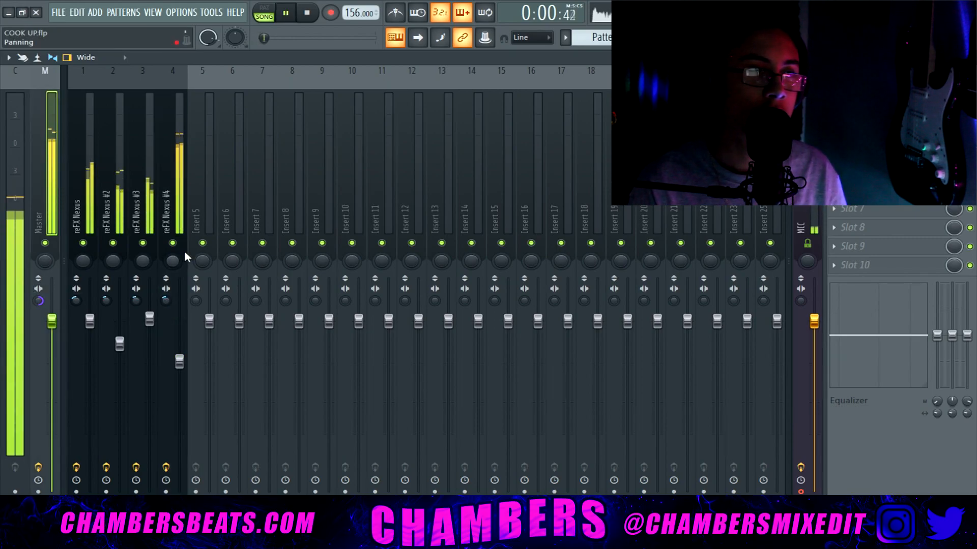
Check the mix by muting reFX Nexus tracks, and lower the faders of all four reFX Nexus tracks together.
click(173, 243)
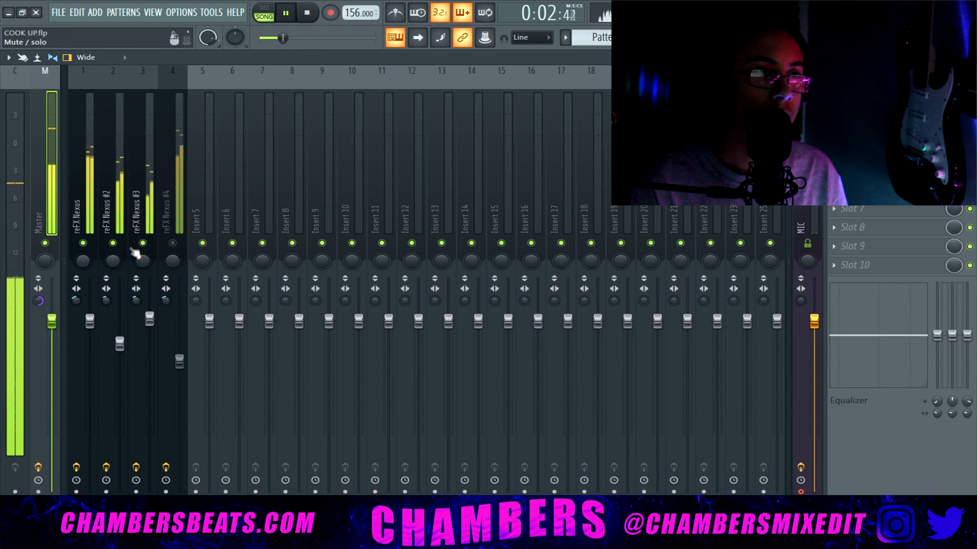
click(113, 243)
click(108, 221)
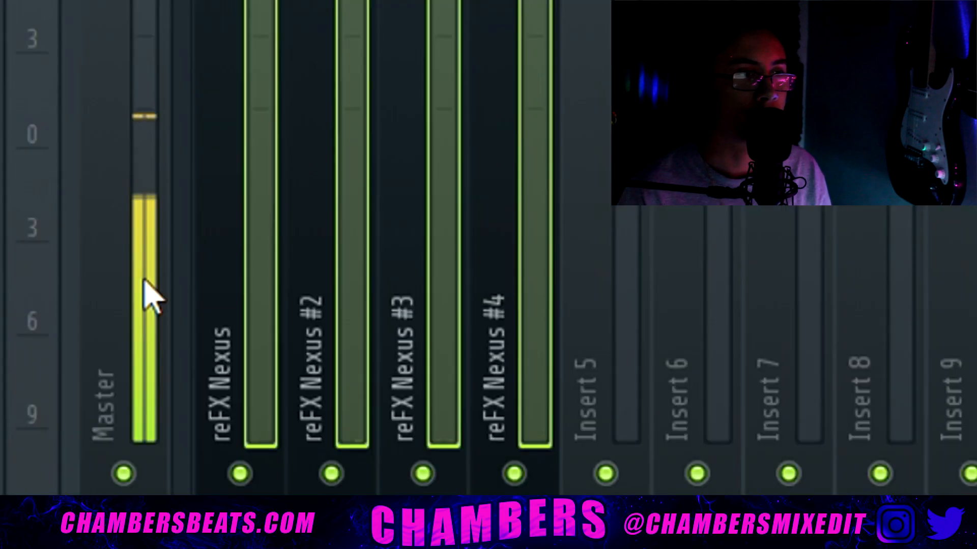
click(49, 190)
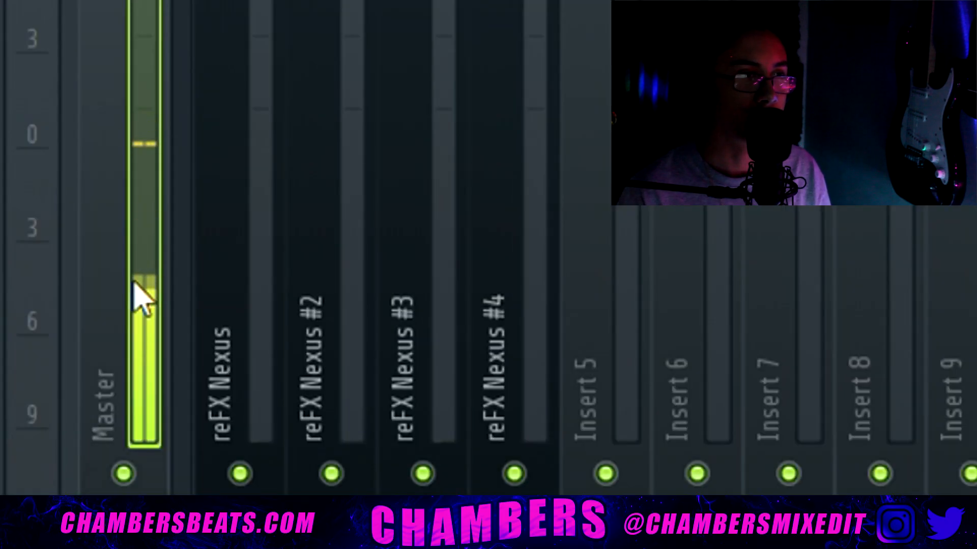
key(space)
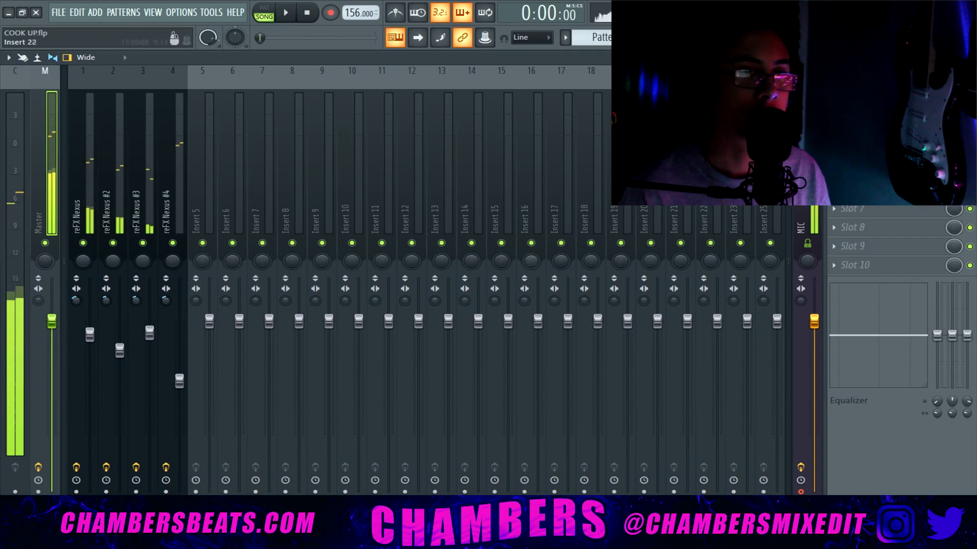
Show the sample browser beside the playlist and mute Track 4.
key(F5)
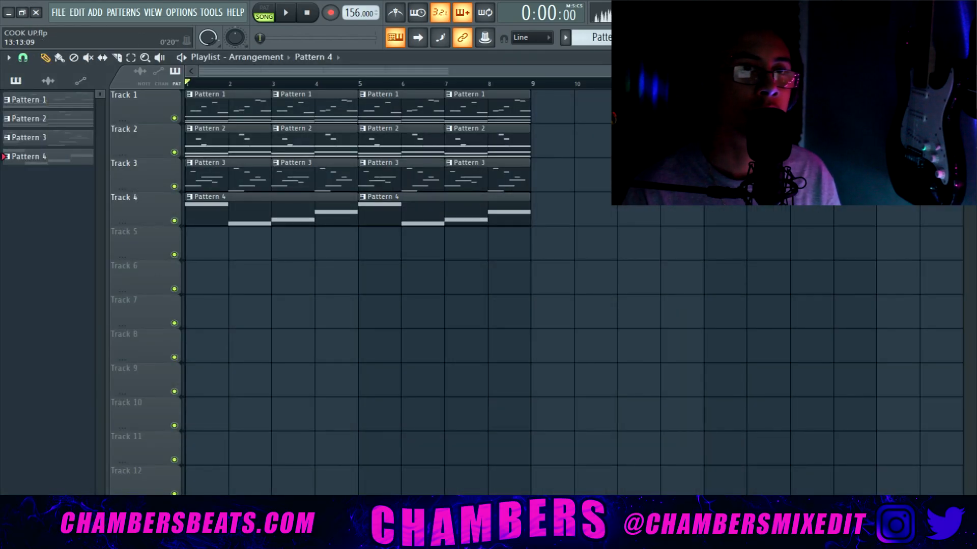
click(752, 37)
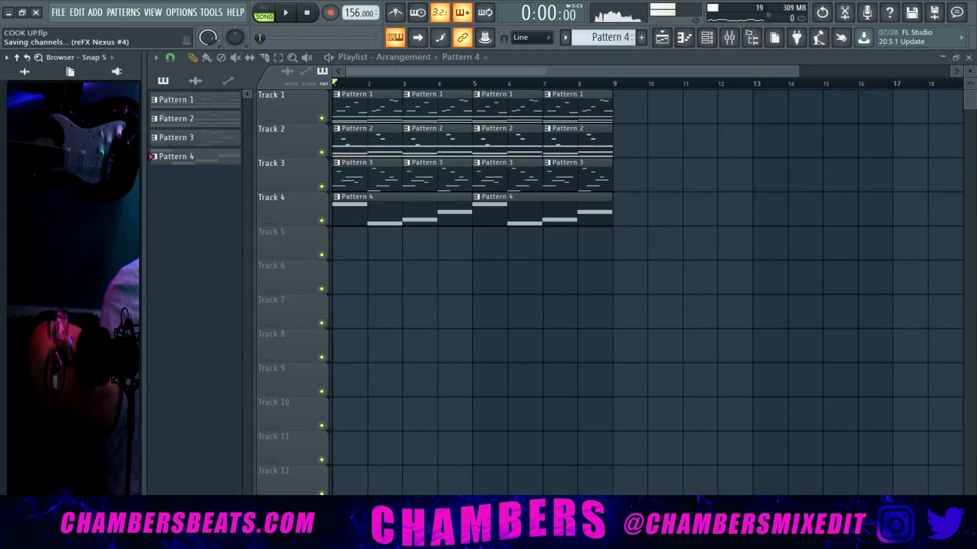
click(322, 221)
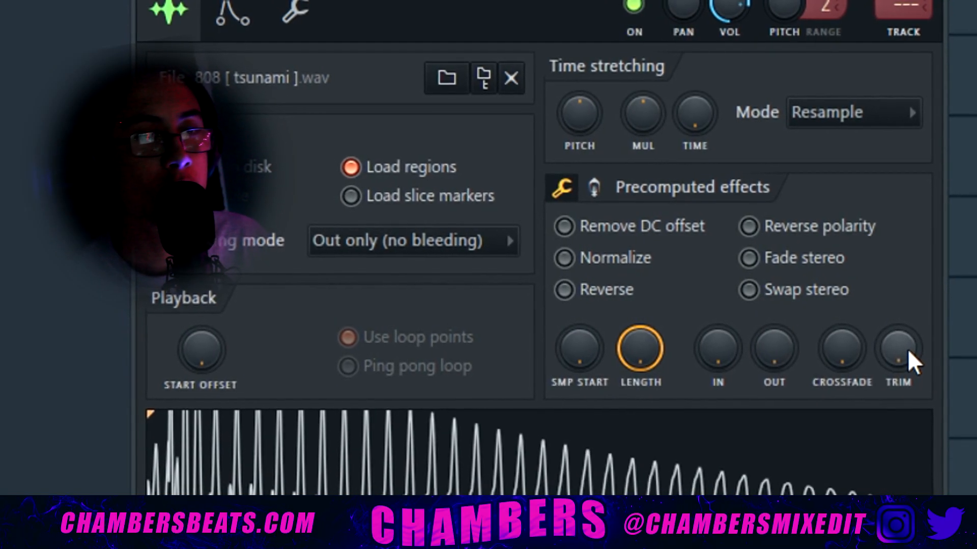
Adjust the precomputed effects of the 808 [ tsunami ] sample: raise the trim, try boost and clip, and use Normalize.
click(905, 350)
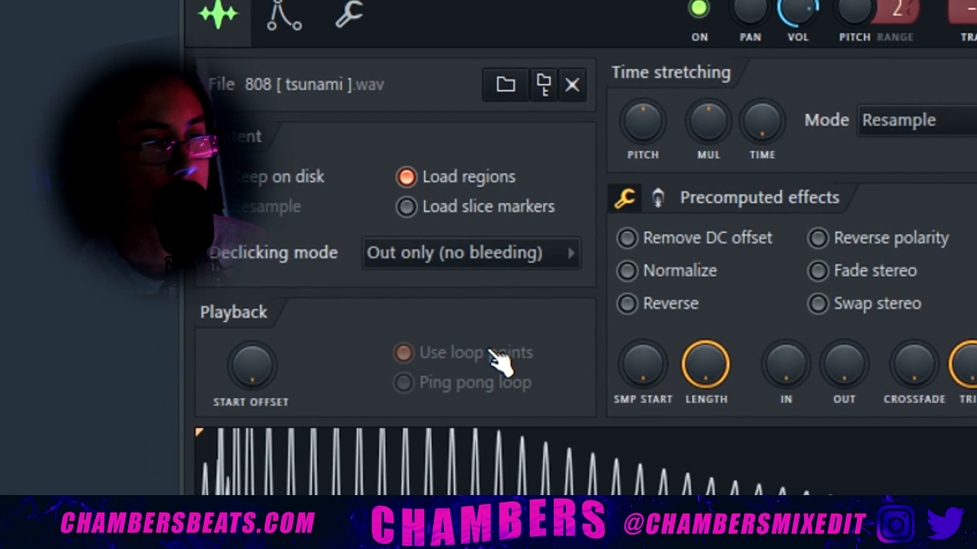
click(663, 199)
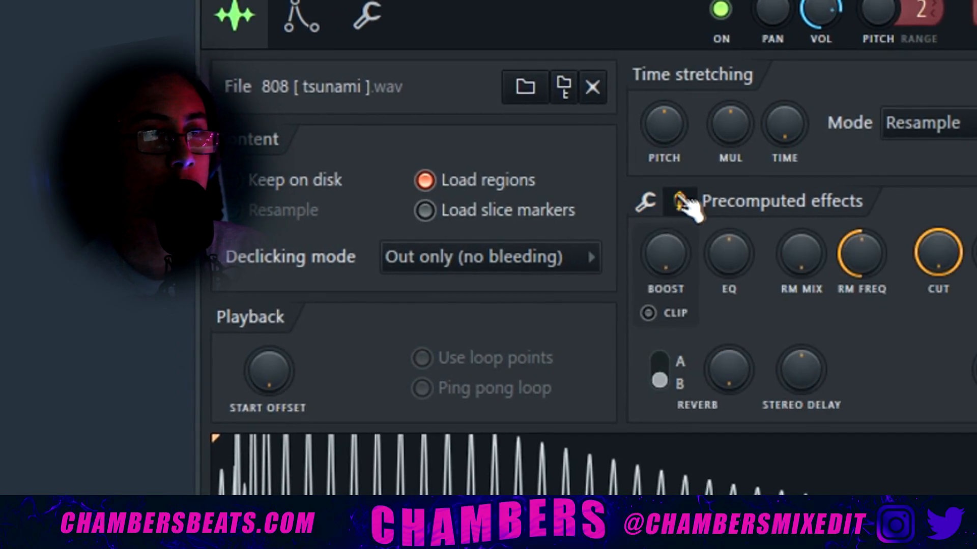
drag(673, 253, 673, 244)
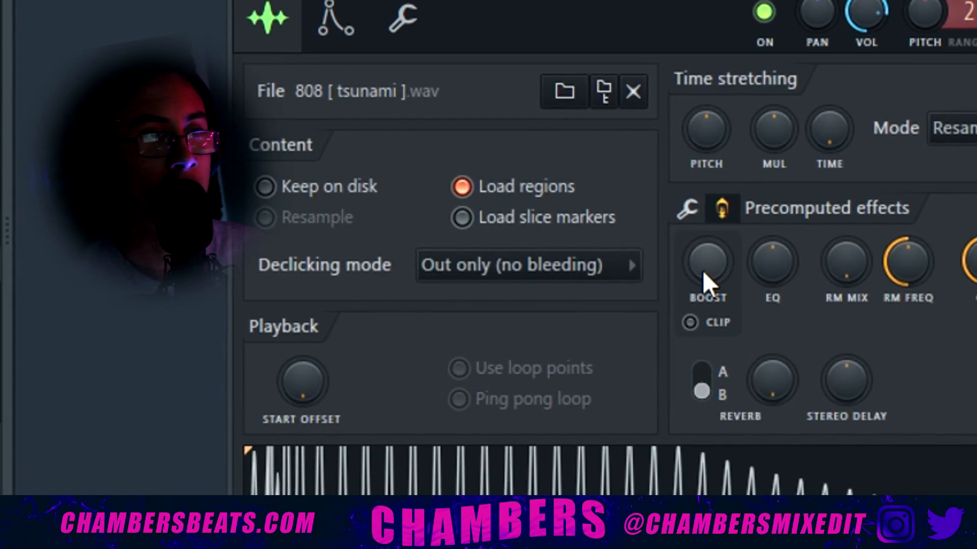
click(711, 325)
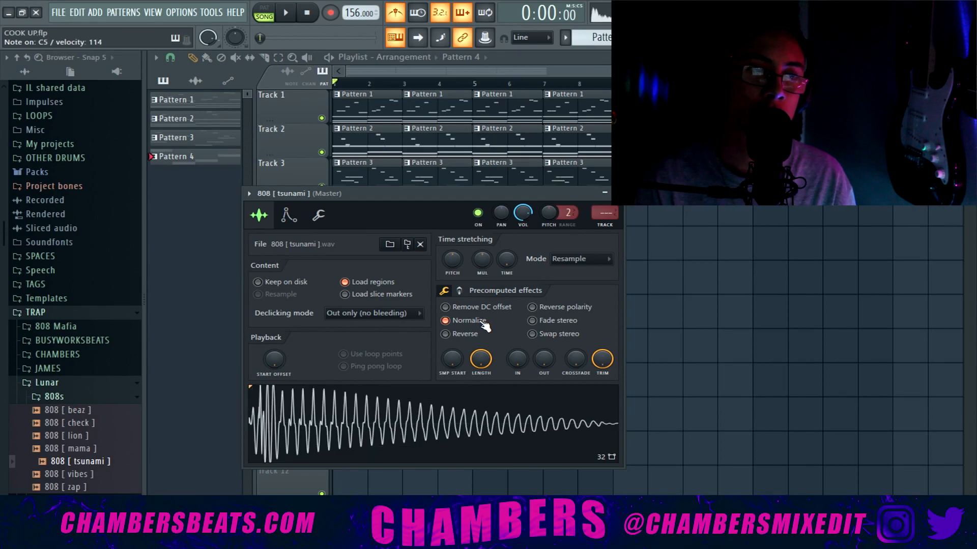
click(482, 322)
Shape the 808 [ tsunami ] volume envelope with hold at maximum and attack, decay, sustain and release at minimum.
click(285, 223)
drag(286, 335, 311, 285)
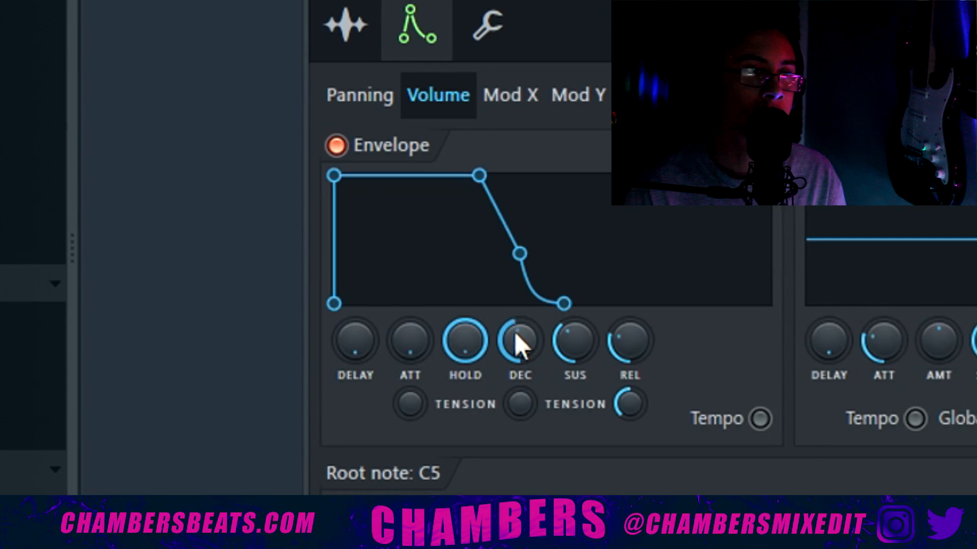
drag(515, 337, 516, 366)
drag(573, 339, 574, 366)
drag(630, 338, 630, 366)
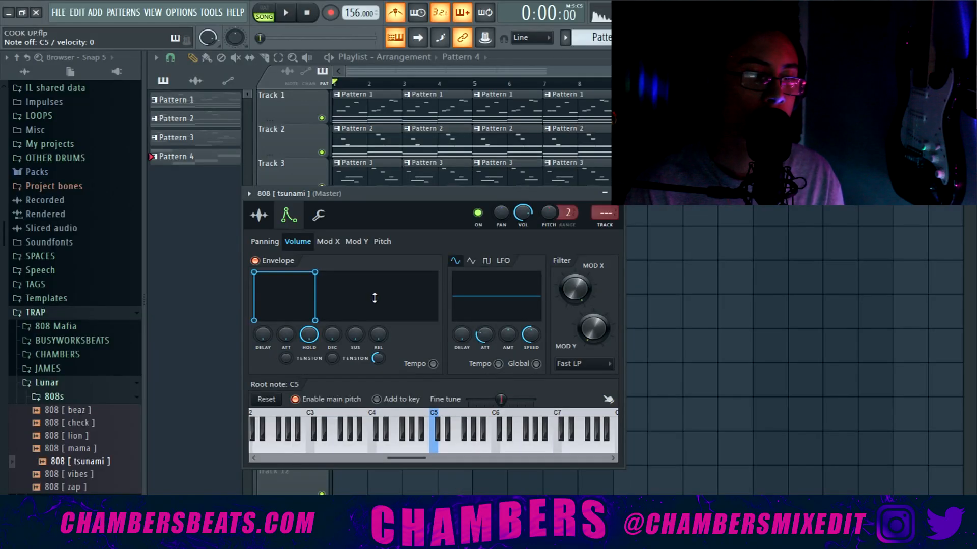
click(260, 216)
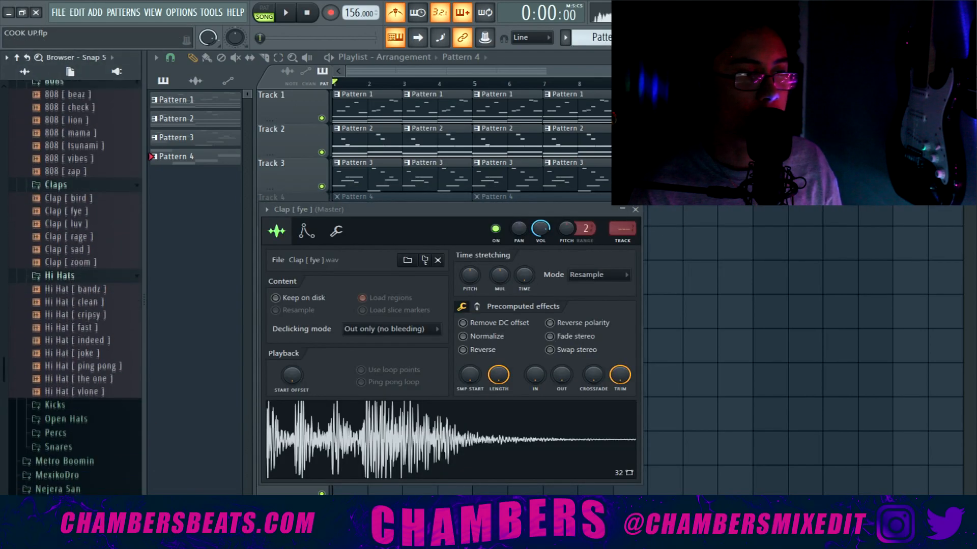
Audition the Hi Hat [ joke ] sample, load Open Hat [ okay ] as a channel and open its envelope settings.
click(111, 354)
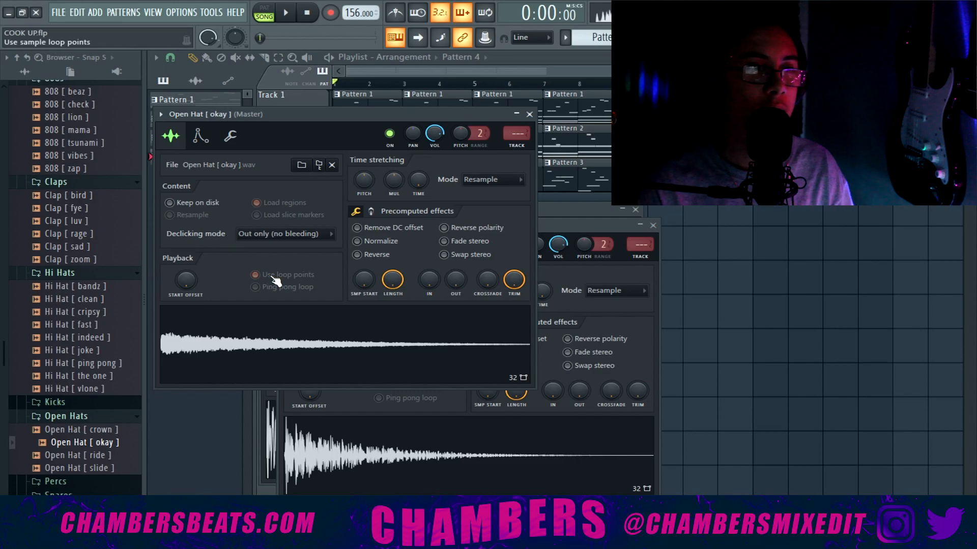
click(201, 136)
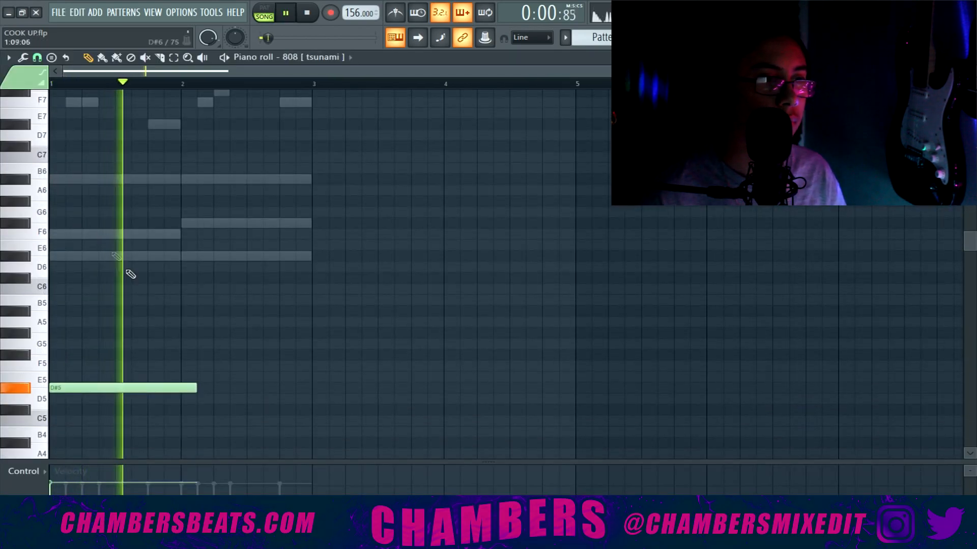
Arrange two D#5 notes for the 808, one over the first three beats and one until the end of bar 2.
key(space)
key(space)
drag(196, 391, 144, 391)
click(149, 390)
drag(233, 388, 306, 397)
key(space)
Move both 808 notes out of the current pattern into a new empty pattern.
key(ctrl+a)
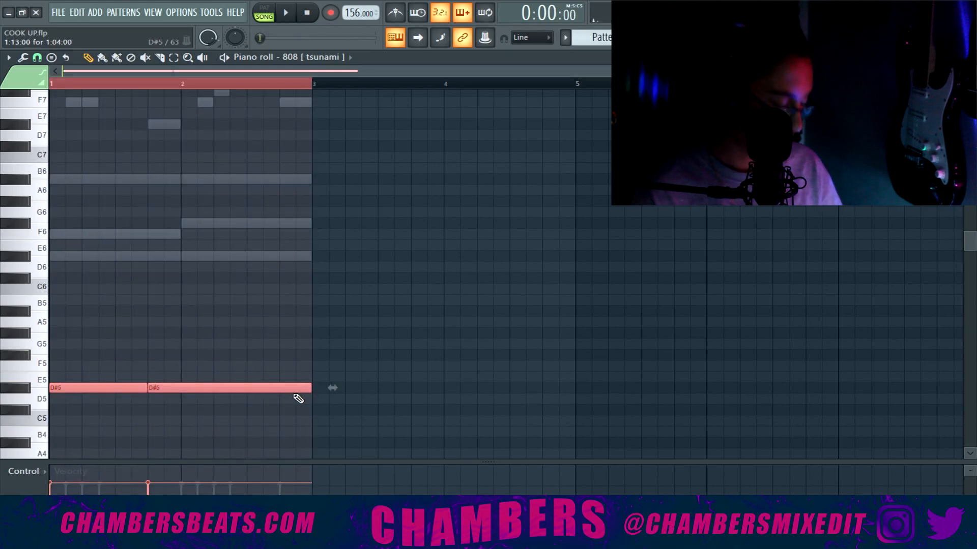
key(Delete)
click(657, 38)
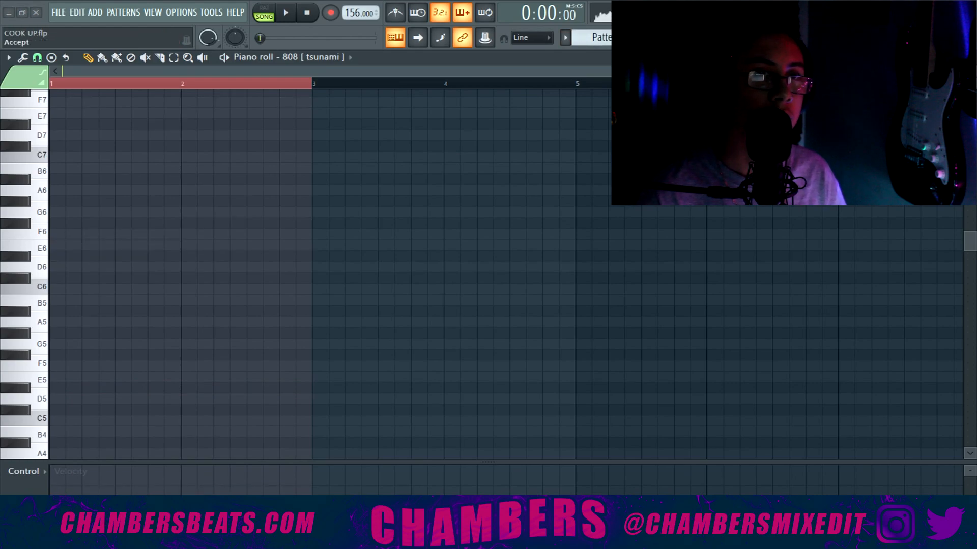
key(ctrl+v)
click(681, 38)
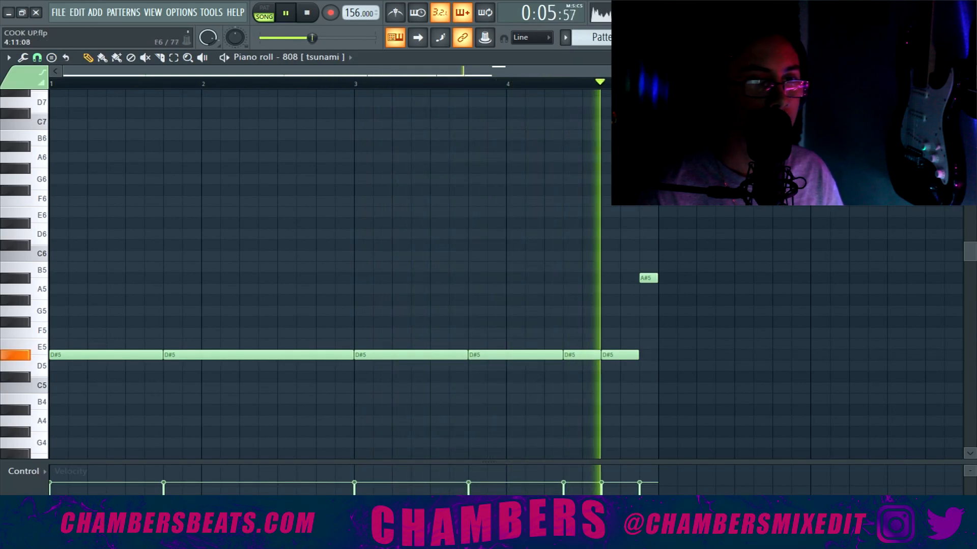
Create a variation of Pattern 5 with short F#5 and A#5 notes closing bar 4 of the 808 line.
key(space)
click(565, 37)
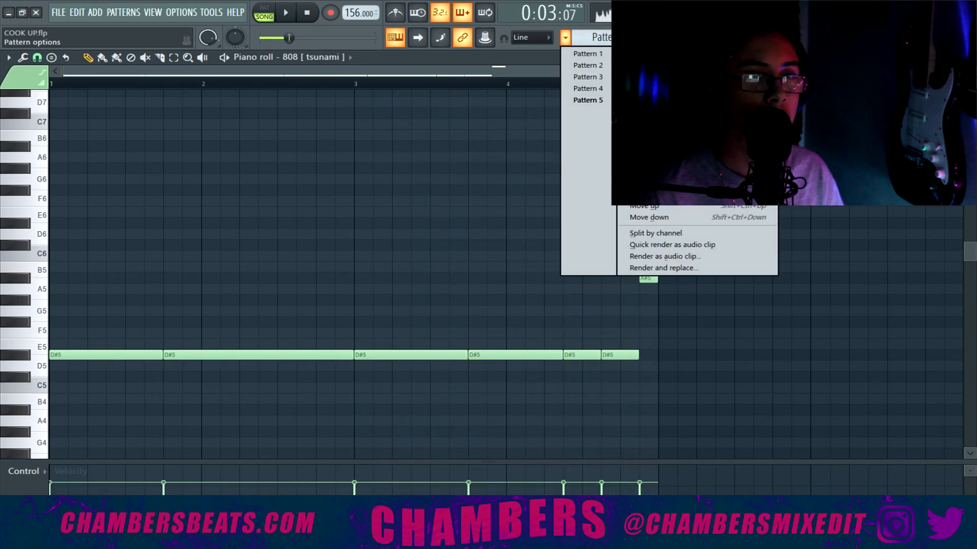
click(627, 37)
key(space)
drag(655, 262, 655, 359)
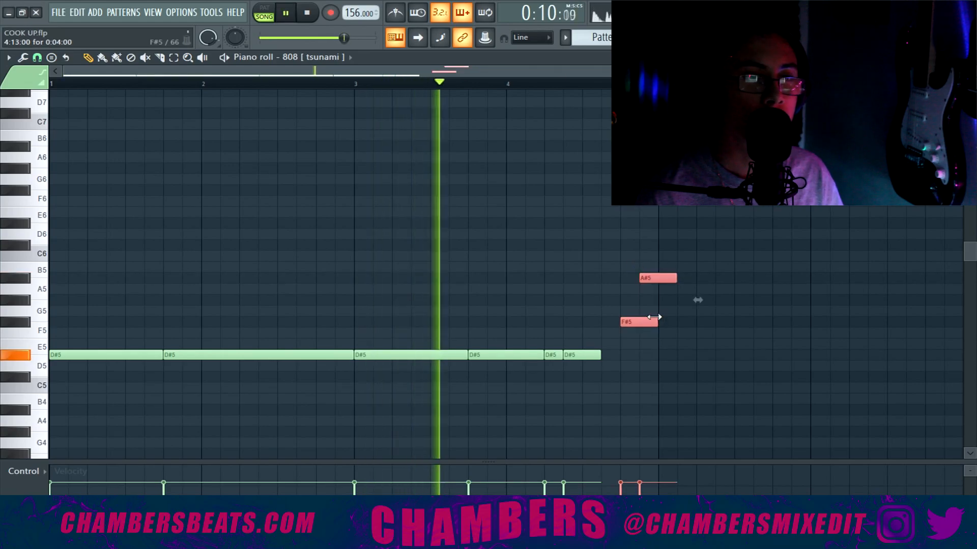
drag(656, 321, 637, 322)
ctrl+click(638, 358)
drag(604, 356, 621, 358)
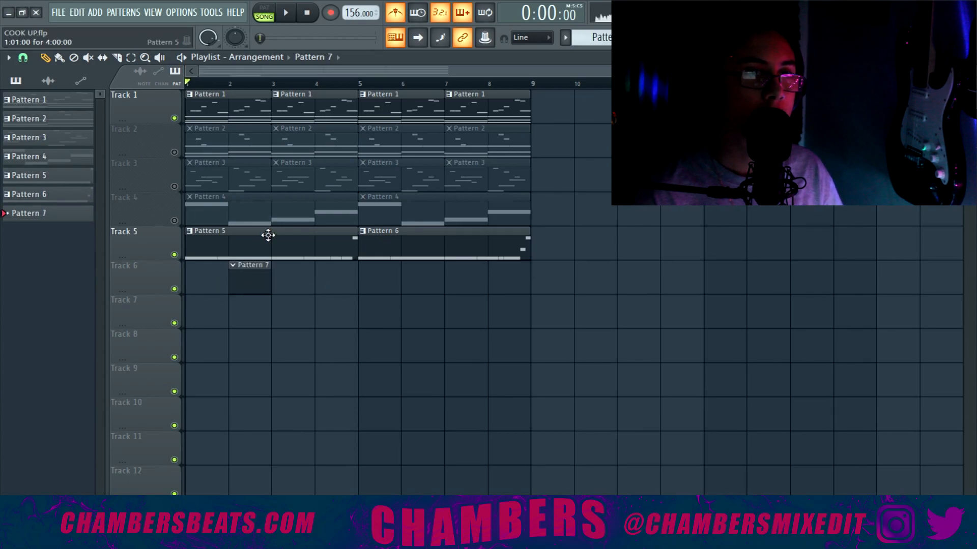
Place the Pattern 7 clip at bar 1 of Track 6 and repeat it across the eight bars.
drag(252, 276, 212, 277)
double_click(327, 287)
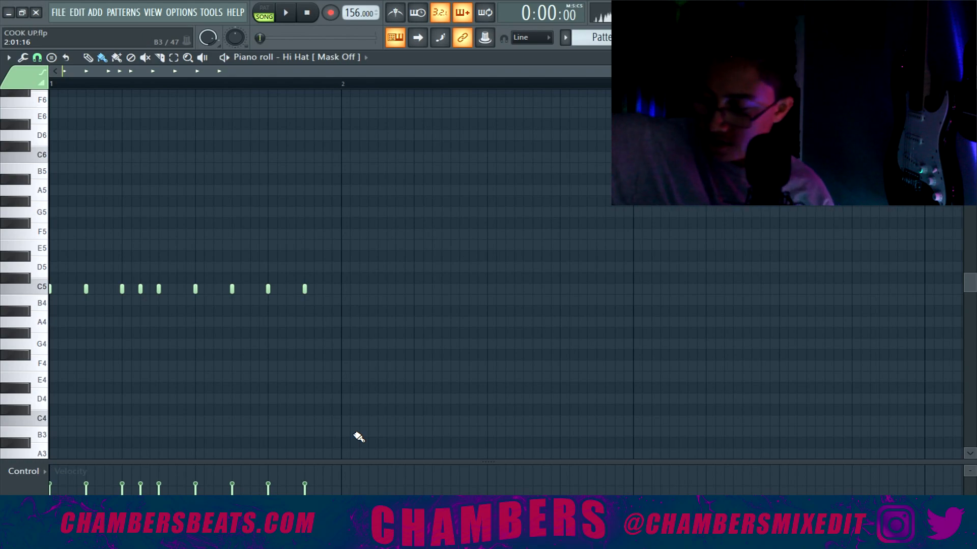
Change the snap resolution in Pattern 9's hi-hat notes and add a four-note D#4 roll starting on beat 3.
key(F5)
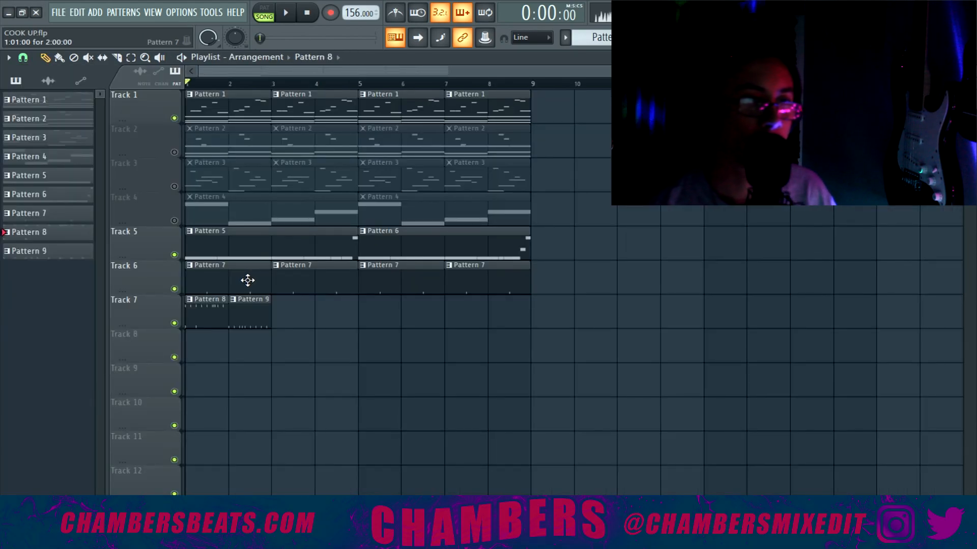
double_click(262, 316)
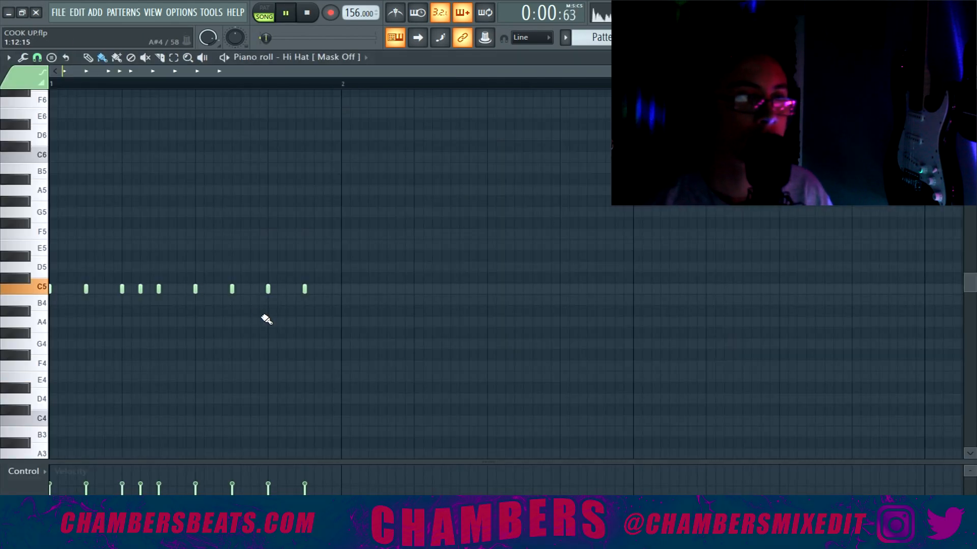
click(37, 58)
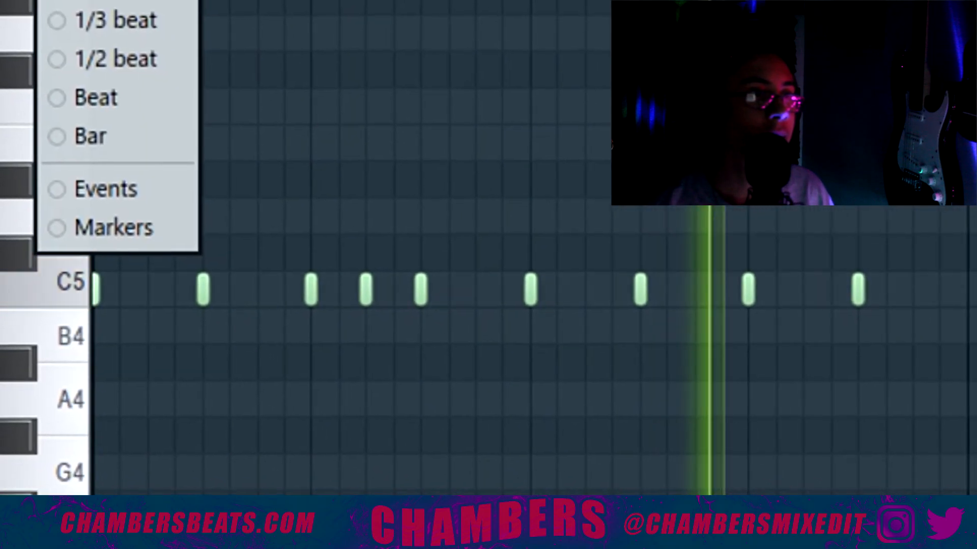
click(84, 1)
click(527, 534)
drag(428, 503, 573, 500)
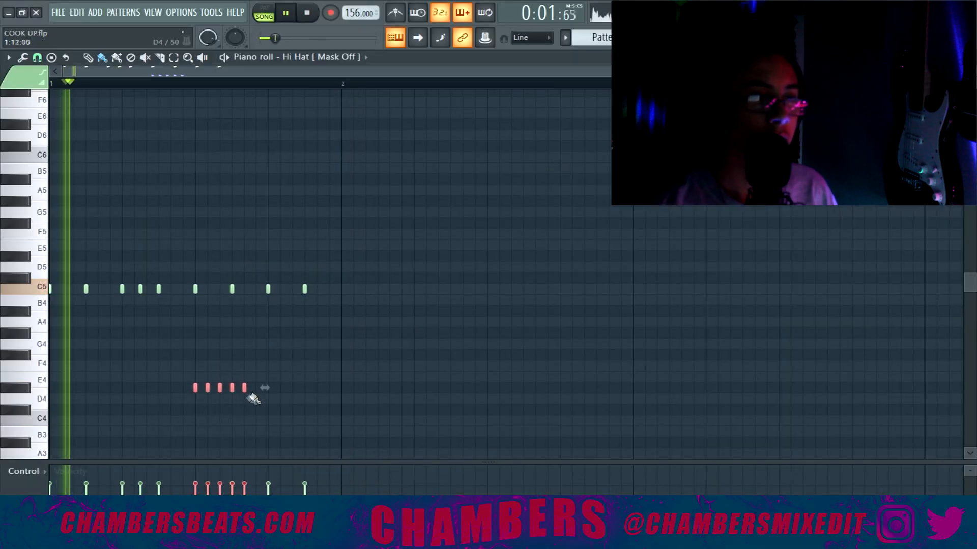
right_click(245, 389)
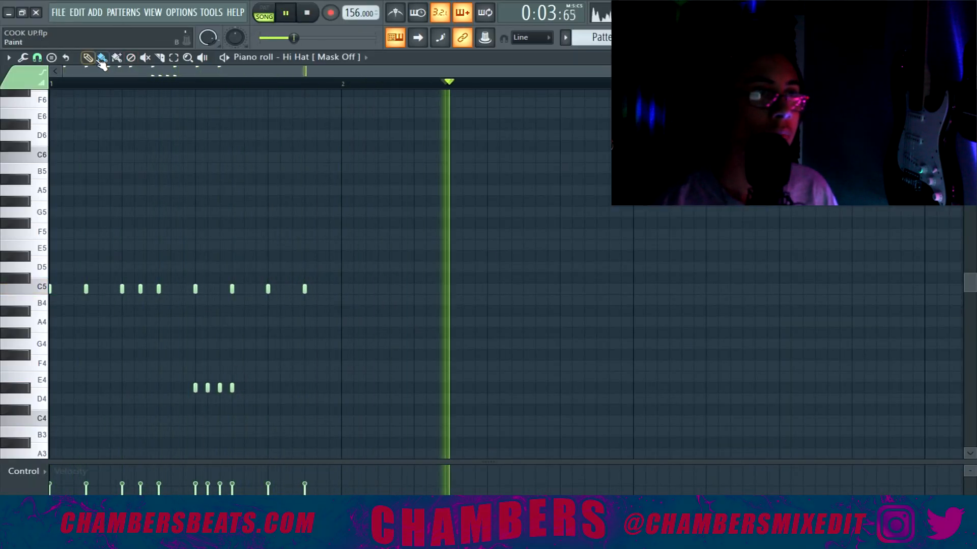
Create Pattern 10 and fill every second step of its Hi Hat [ Mask Off ] channel.
click(676, 38)
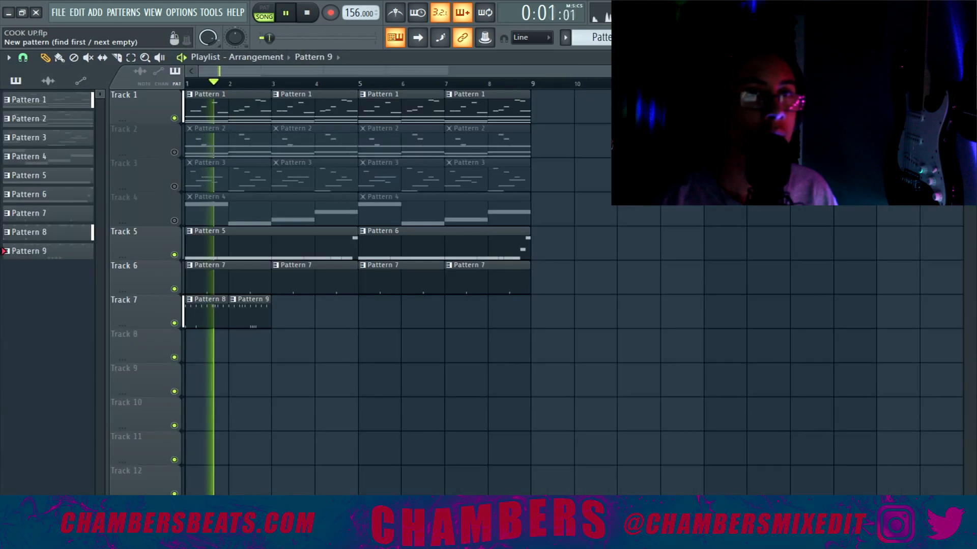
click(653, 38)
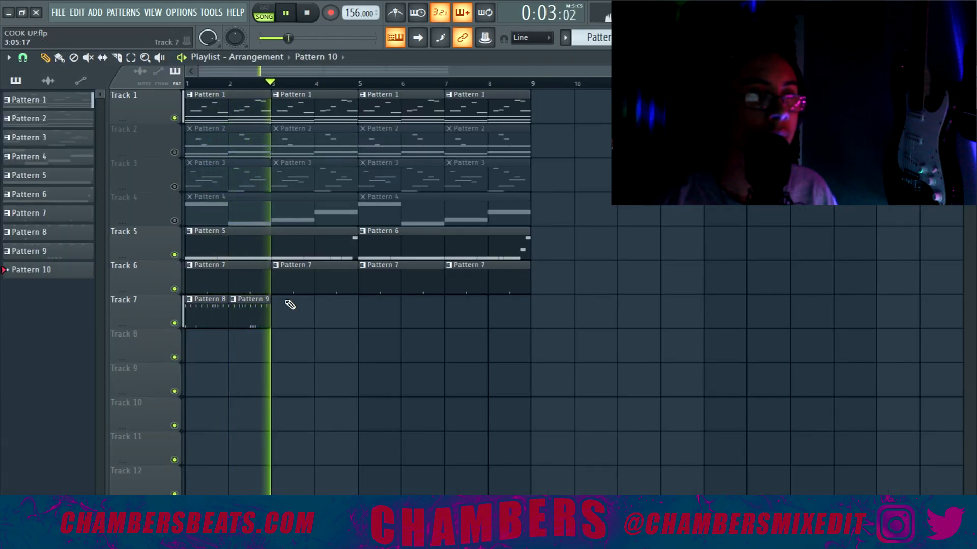
key(F6)
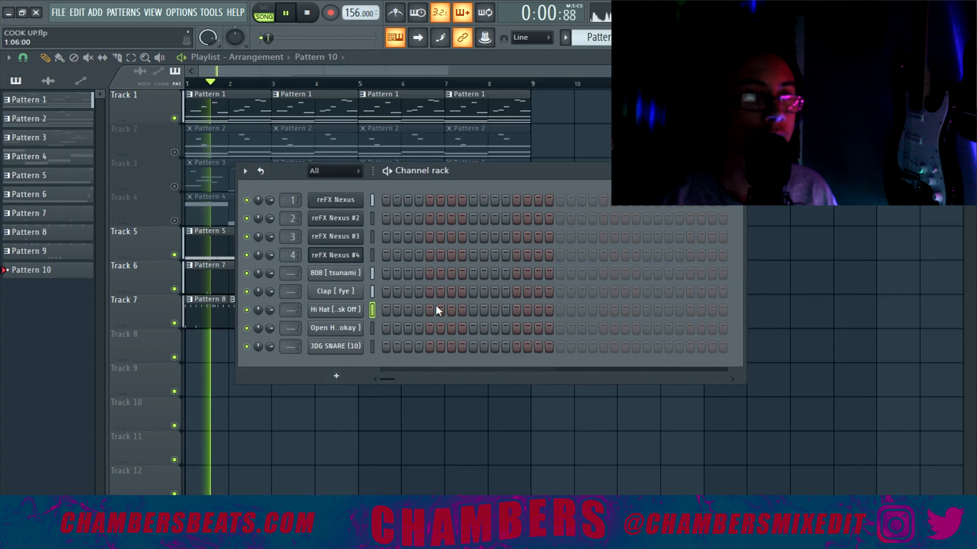
key(space)
right_click(346, 312)
click(529, 349)
key(space)
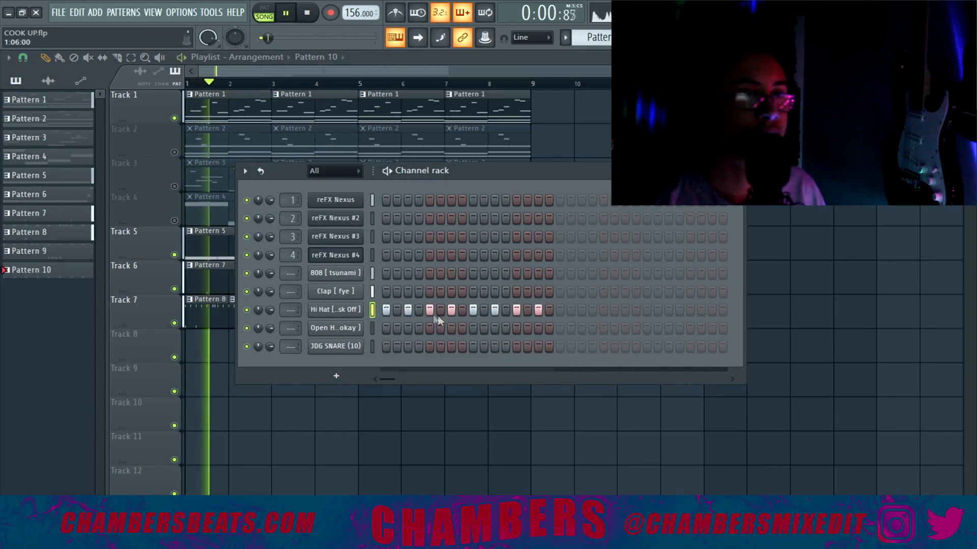
Rework the opening of Pattern 10's hi-hat notes, replacing the C5 hit on beat 2 with lower F#4 and D4 notes.
click(708, 37)
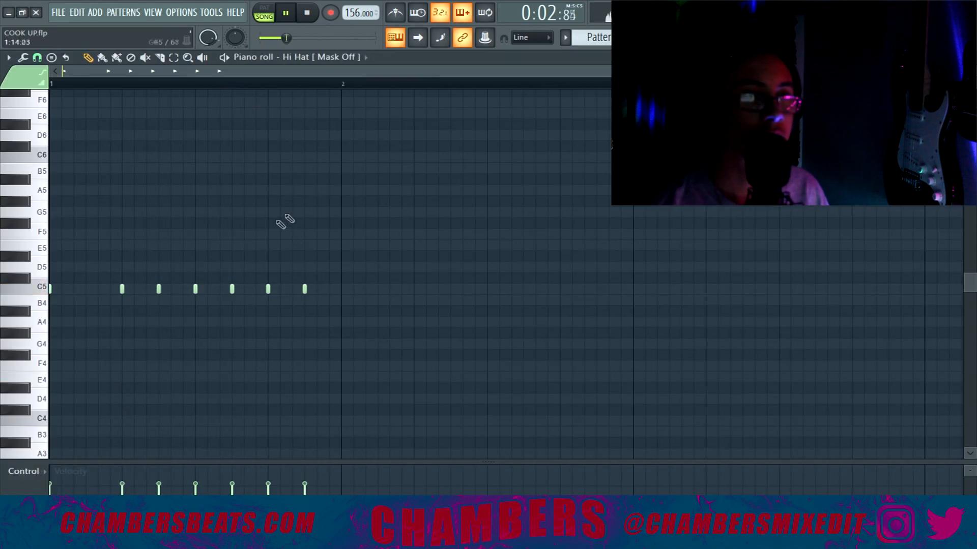
key(space)
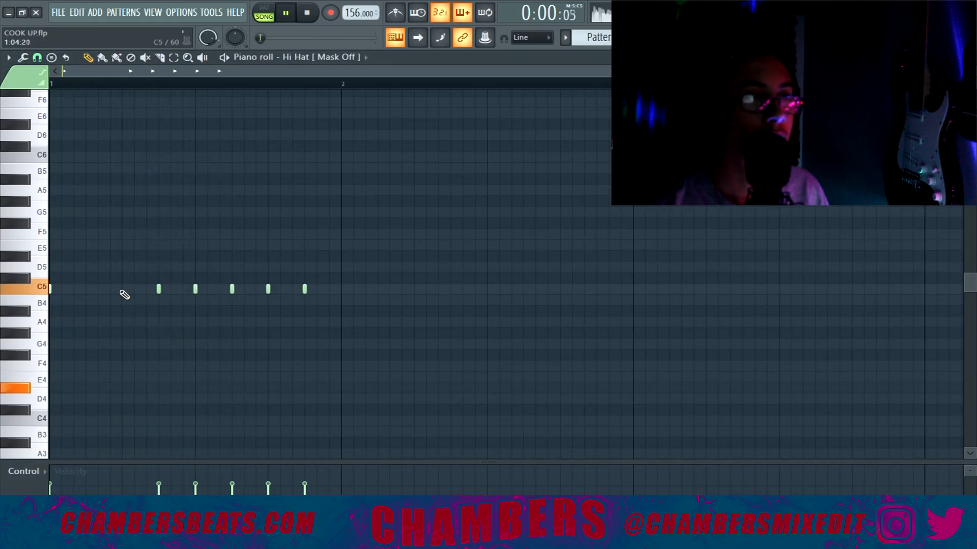
click(58, 84)
key(space)
key(space)
key(space)
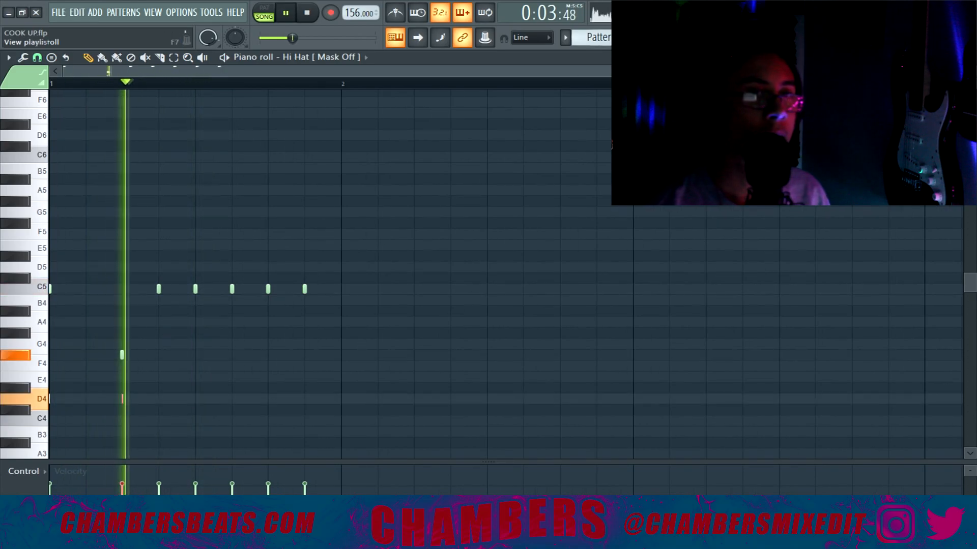
Create Pattern 11 and fill every second step of its Hi Hat [ Mask Off ] channel.
click(686, 37)
key(F4)
key(Return)
key(space)
key(F6)
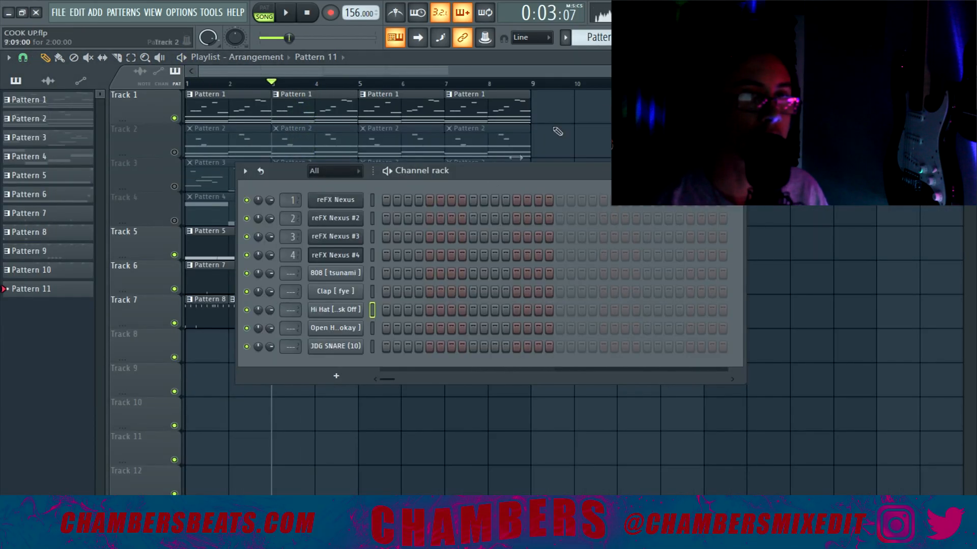
right_click(356, 311)
click(524, 348)
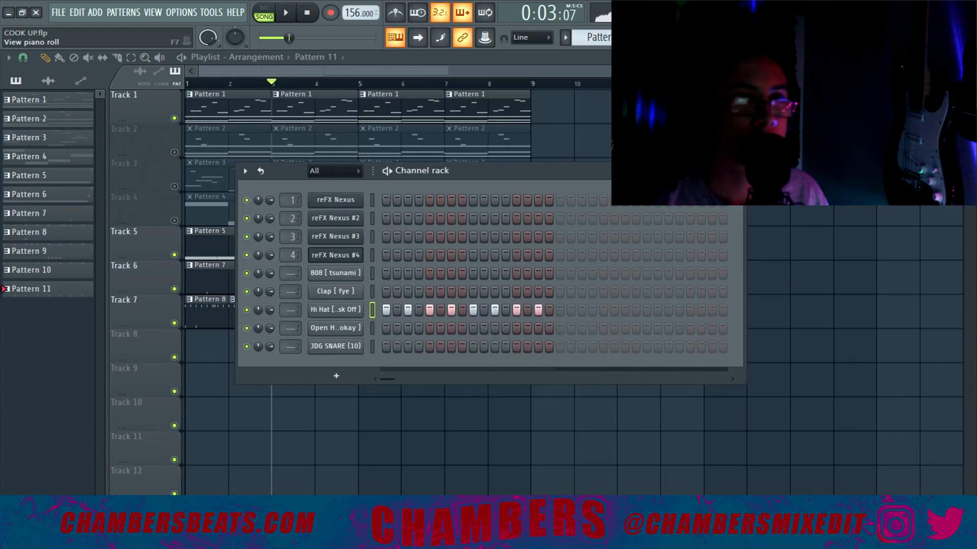
Add a descending roll to the end of Pattern 11's hi-hats and arrange Patterns 8 to 11 twice across bars 1–8 of Track 7.
key(F7)
click(37, 59)
click(53, 162)
click(256, 288)
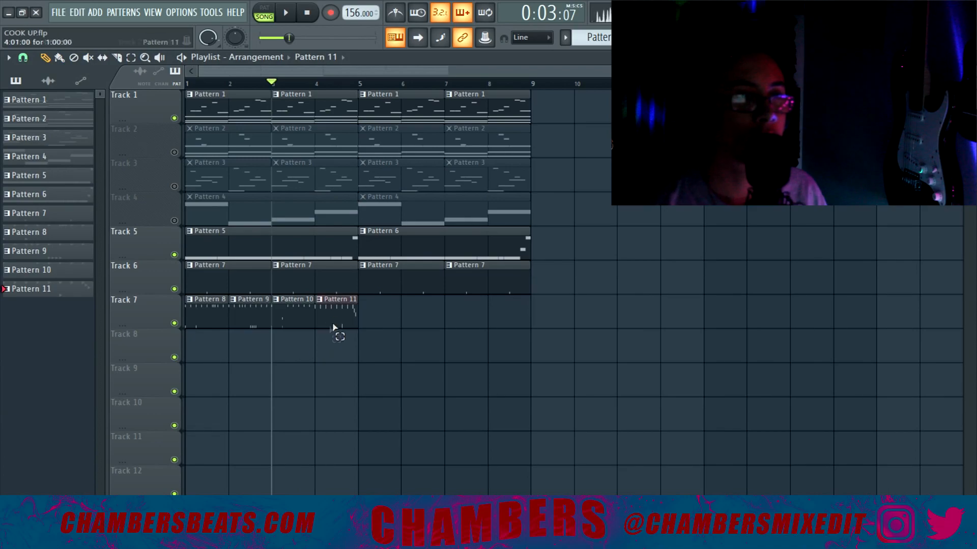
drag(335, 327, 207, 316)
key(ctrl+b)
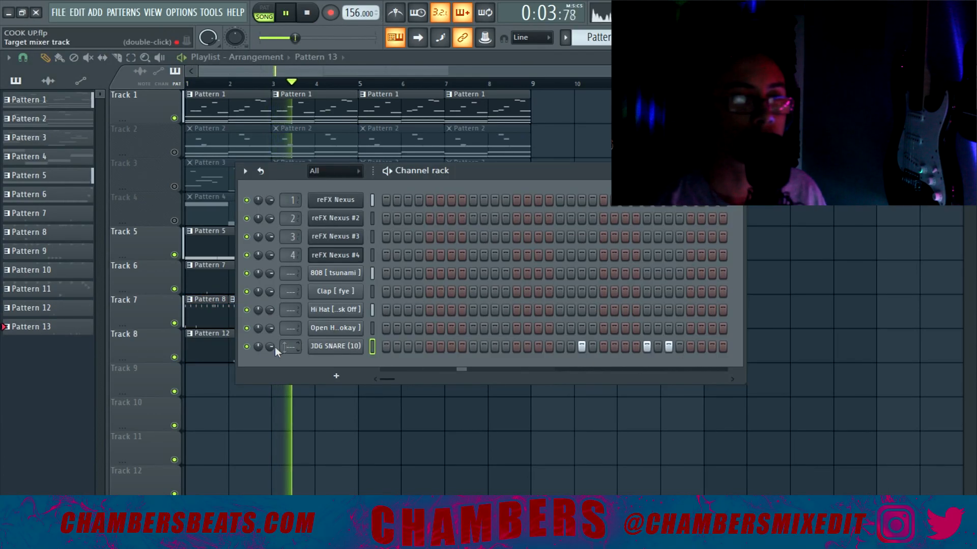
Open the envelope settings of the JDG SNARE (10) sampler channel.
click(333, 346)
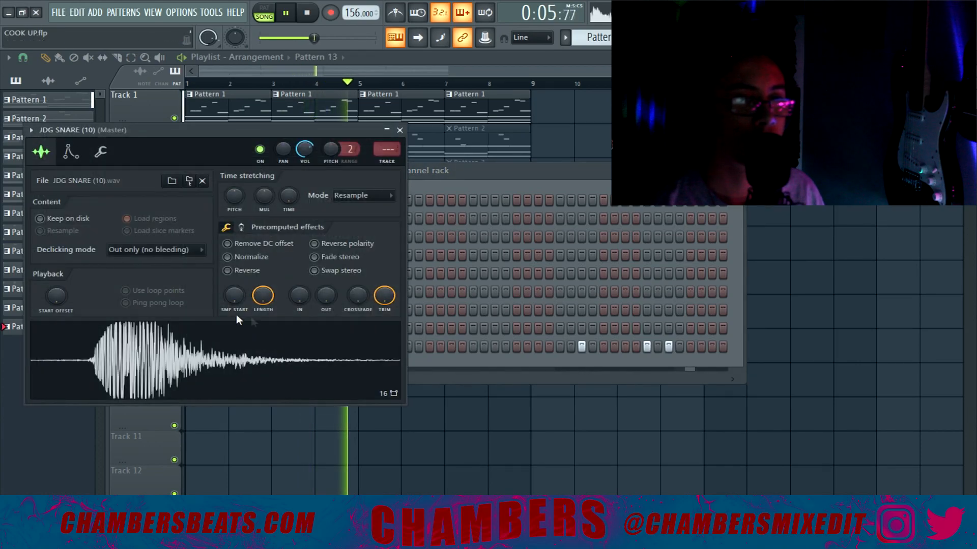
click(71, 151)
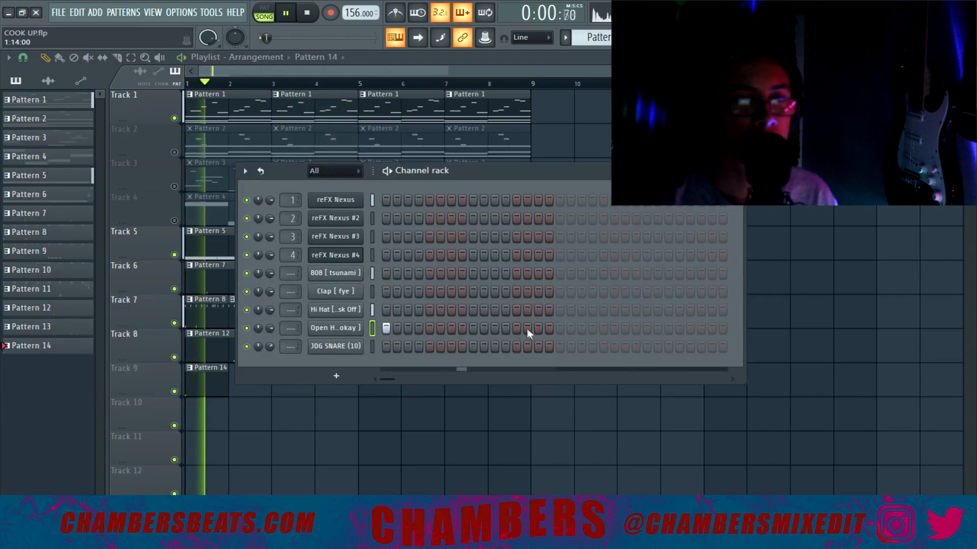
Add an Open Hat [ okay ] hit on step 13 of Pattern 14 and lengthen both hits to one beat each.
click(517, 328)
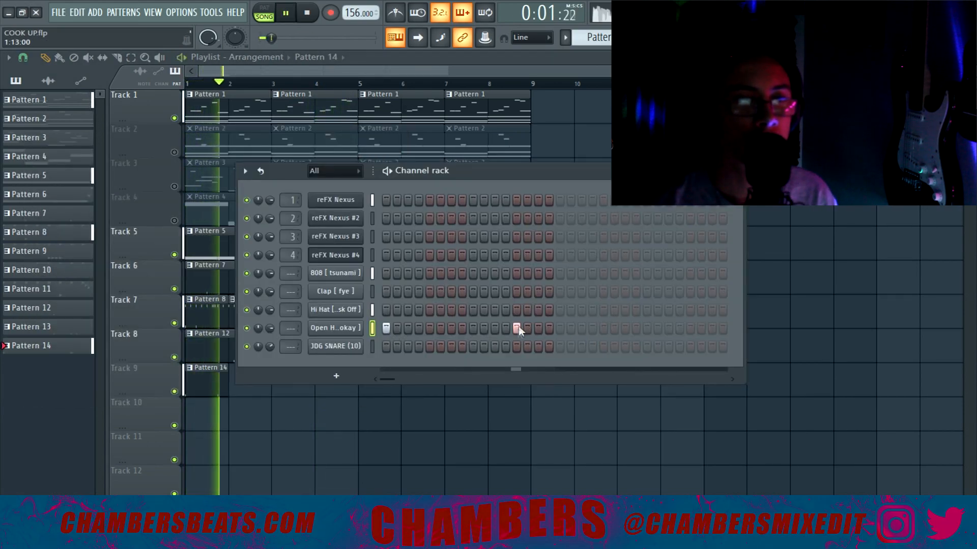
key(space)
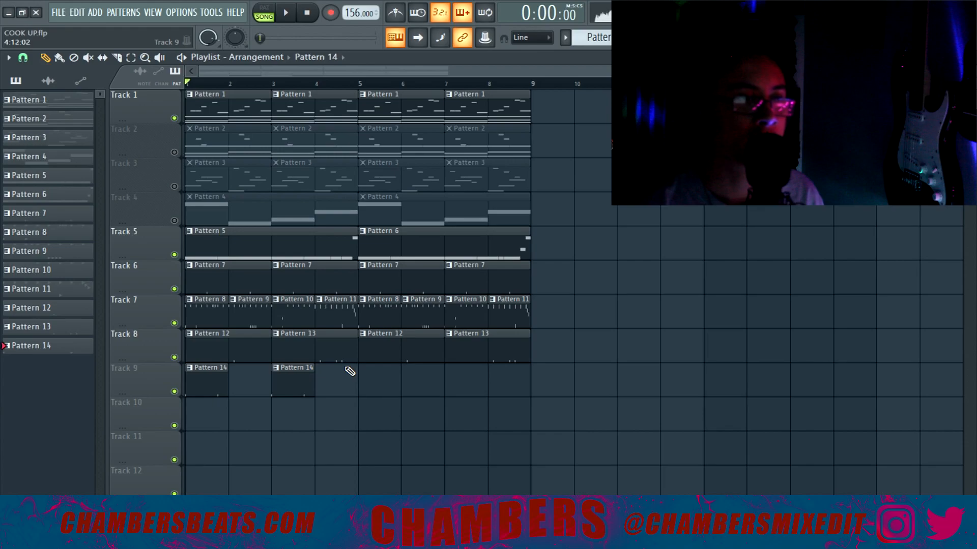
key(F7)
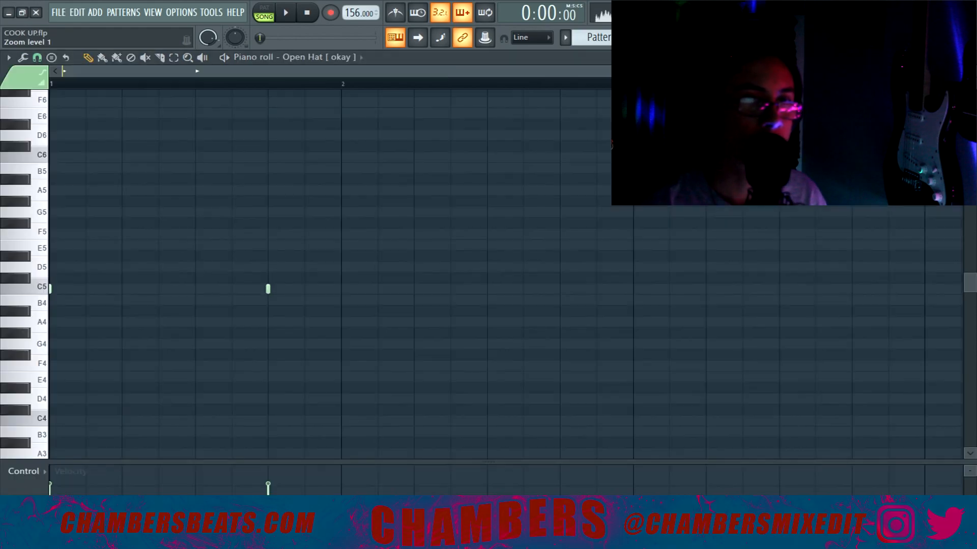
drag(330, 239, 68, 299)
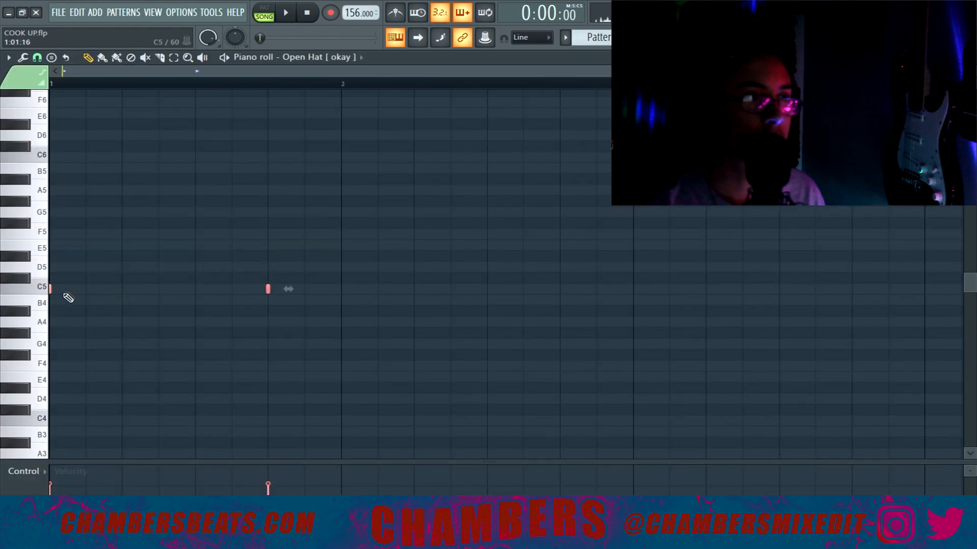
key(space)
Build Pattern 15 with a Snare [ Metro ] hit on step 3 and place it at bars 1 and 5 of Track 10.
key(F5)
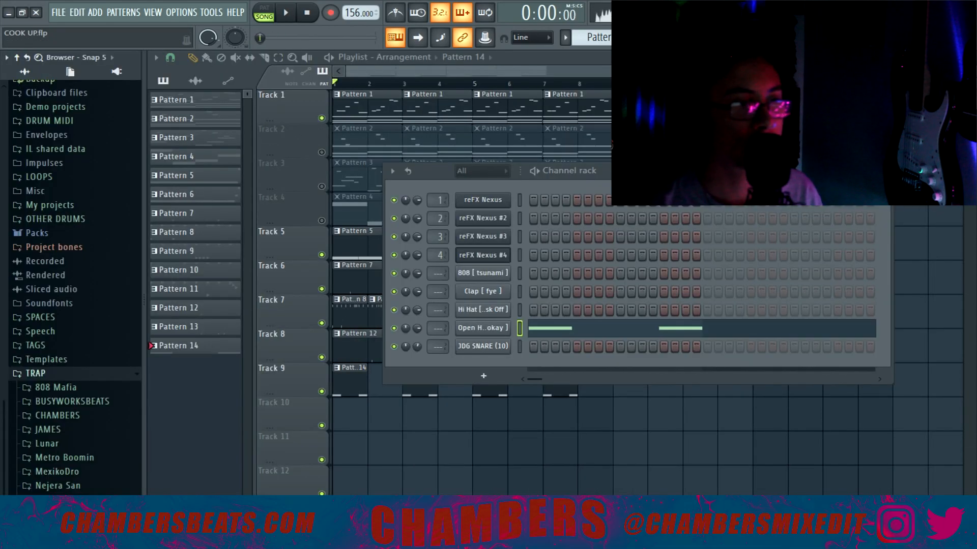
scroll(75, 287, down, 10)
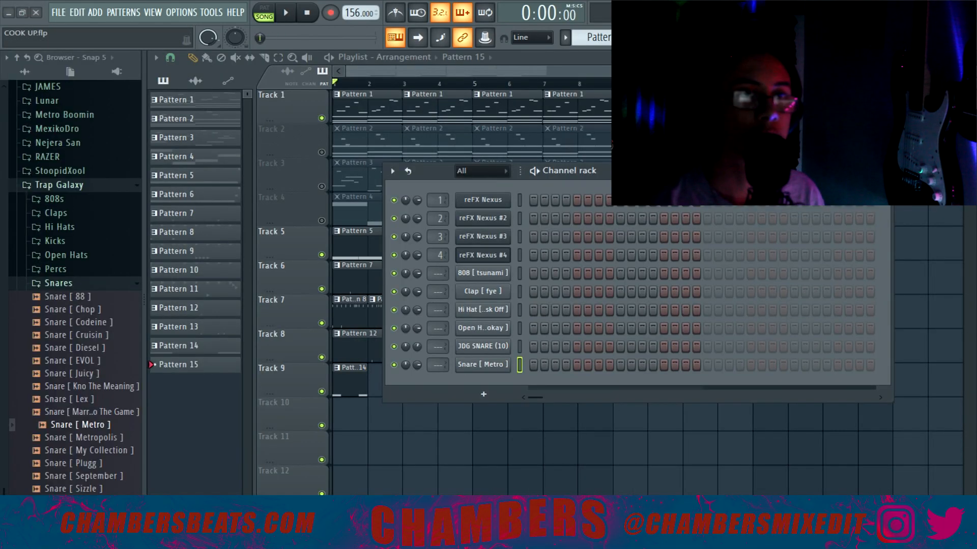
key(space)
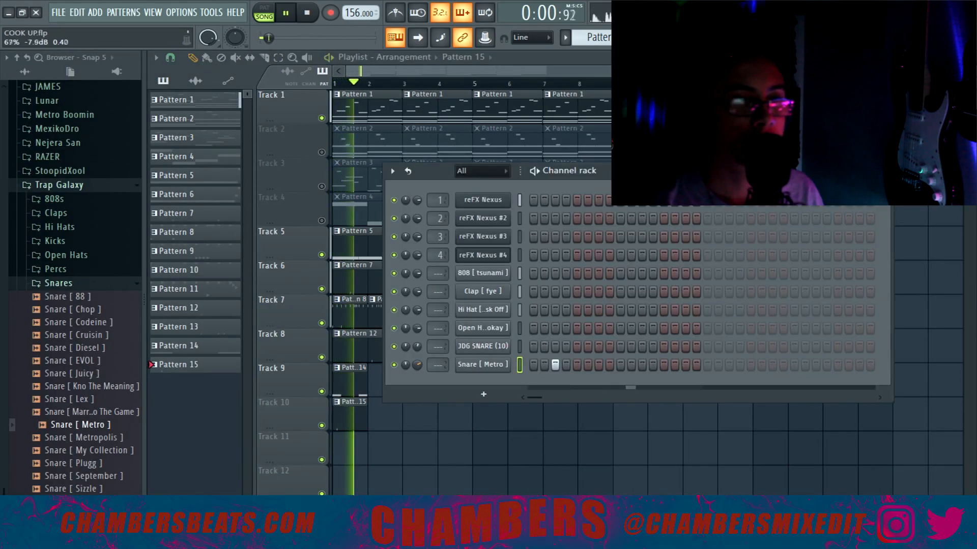
click(495, 424)
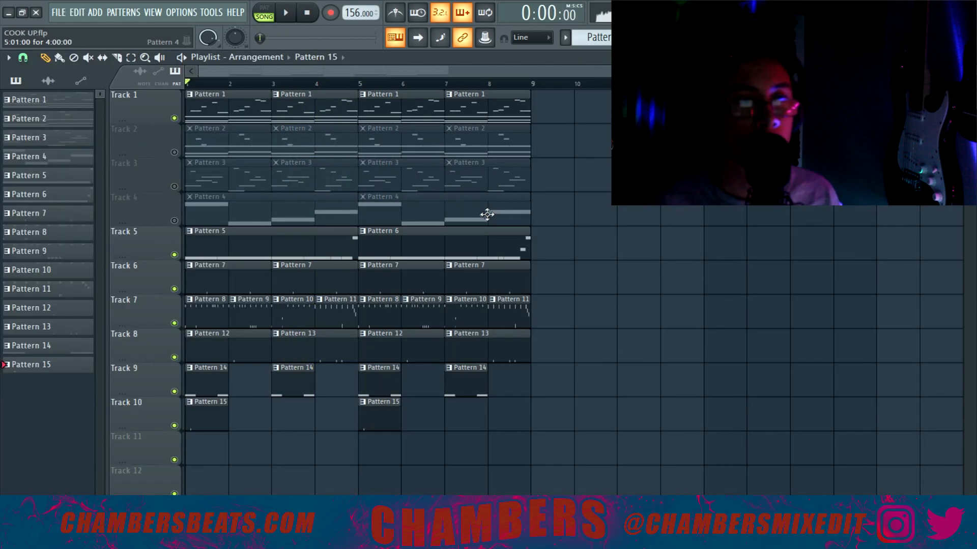
Copy the Pattern 2 and Pattern 3 clips and all drum clips on Tracks 5 to 10 so they repeat from bar 9.
drag(566, 235, 157, 484)
drag(524, 125, 386, 167)
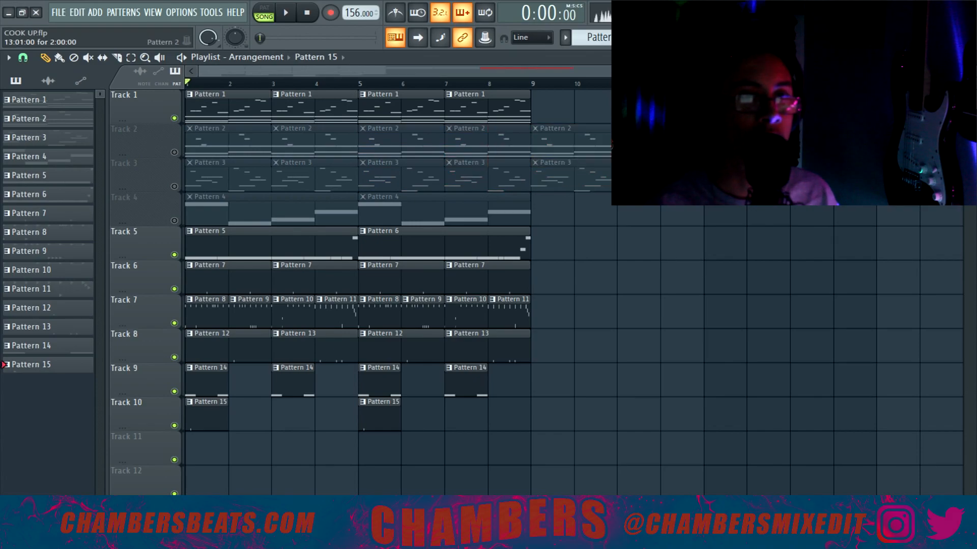
drag(511, 279, 171, 490)
drag(227, 229, 572, 228)
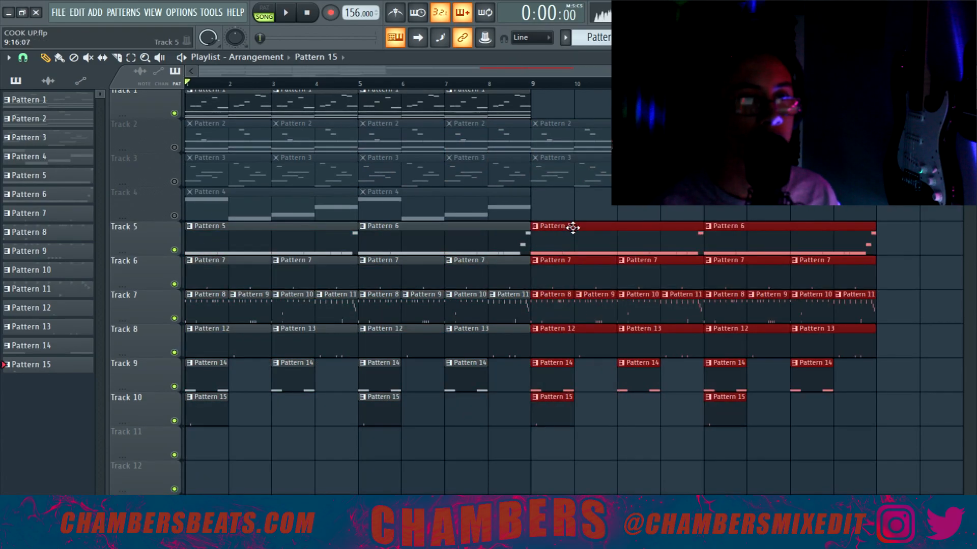
Delete the melody clips on Tracks 2 to 4 from bars 1–8 and play the arrangement from the start.
right_click(217, 137)
right_click(244, 173)
right_click(275, 175)
right_click(283, 140)
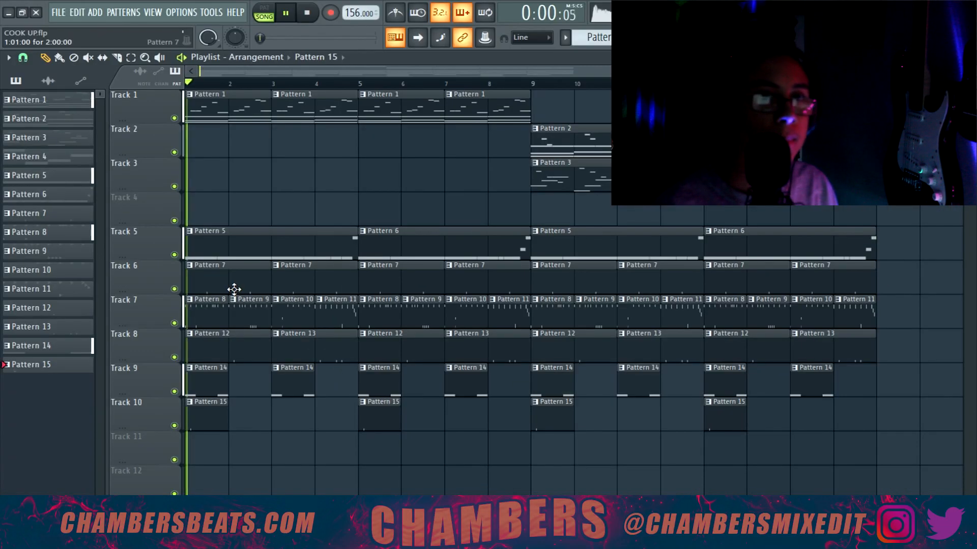
key(space)
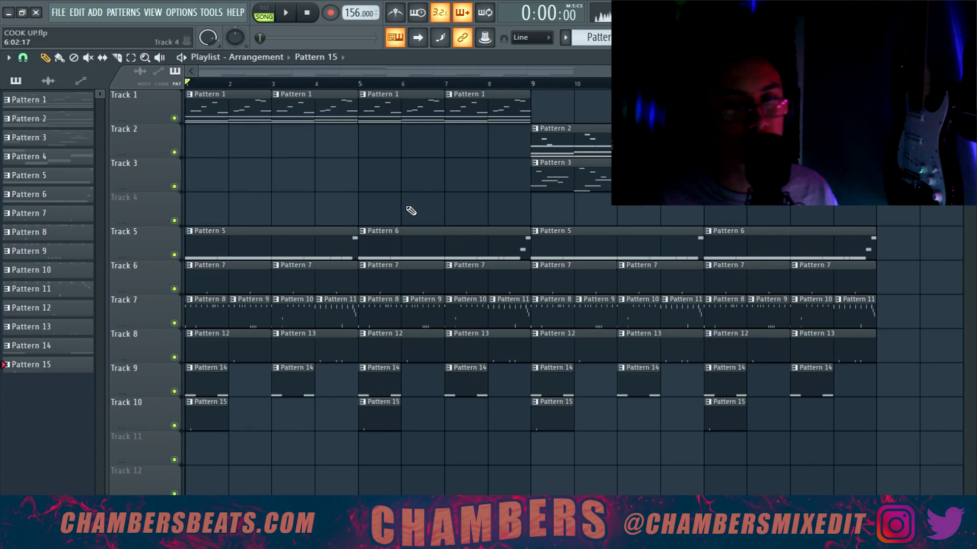
Move the Pattern 2 and Pattern 3 clips back to bars 1–8 and select the repeated drum clips from bar 9 onward.
scroll(865, 443, down, 1)
drag(800, 442, 196, 104)
drag(465, 170, 784, 175)
drag(501, 125, 732, 188)
drag(631, 185, 359, 171)
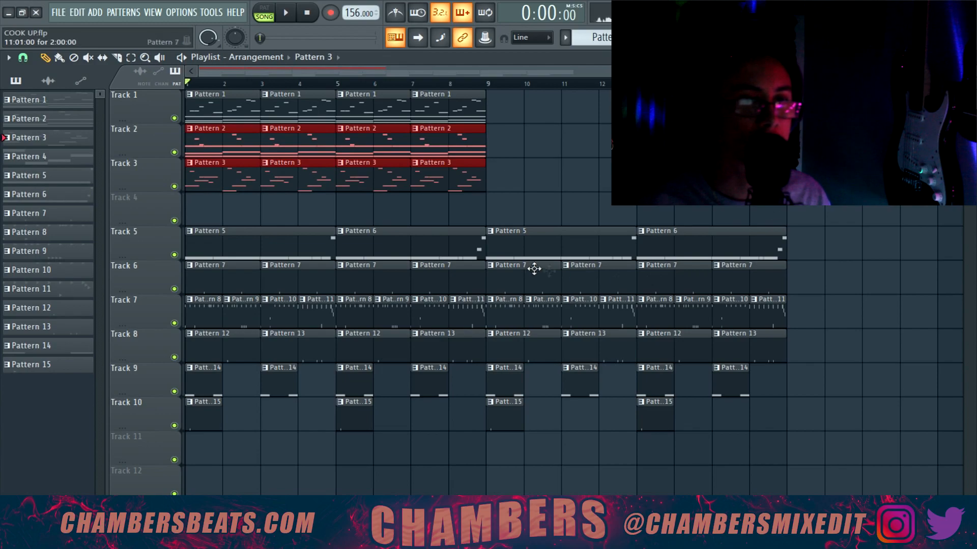
drag(503, 248, 700, 353)
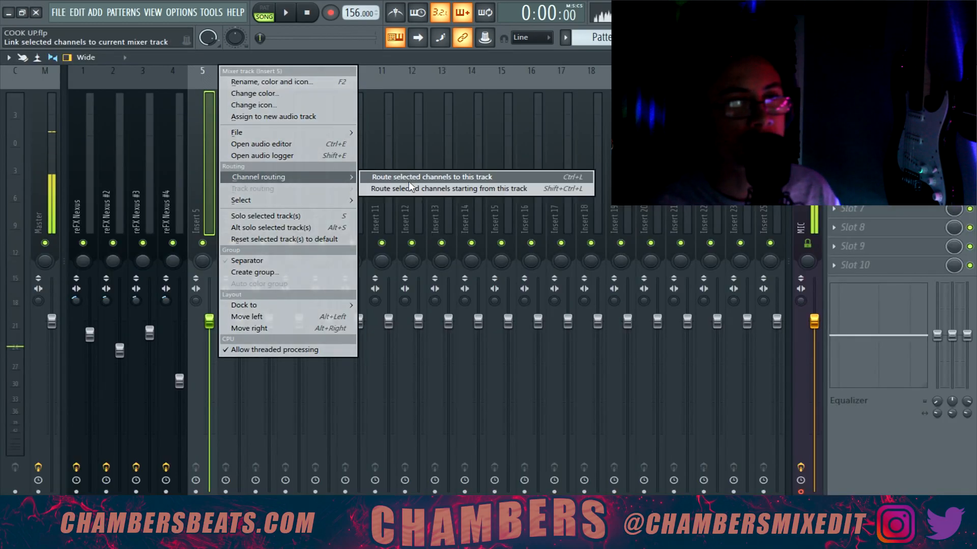
Route the selected drum channels to consecutive mixer tracks starting from Insert 5 and solo the 808 [ tsunami ] track.
click(408, 188)
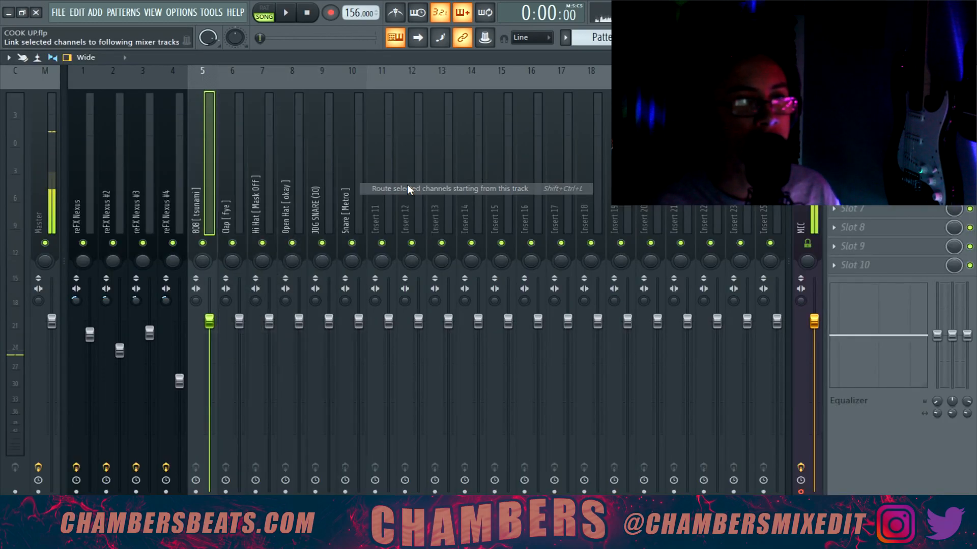
right_click(203, 243)
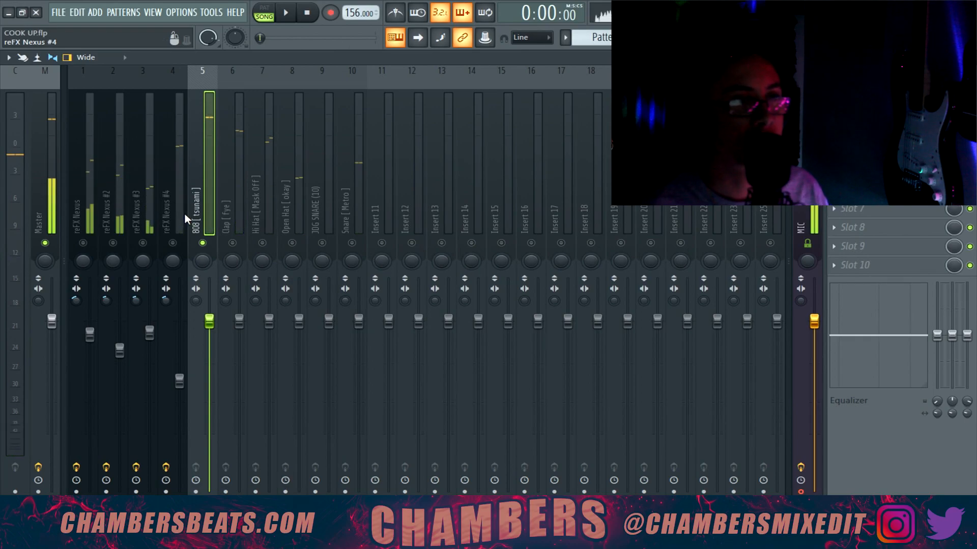
Load Fruity WaveShaper on the 808 [ tsunami ] track with an upward-bowed curve and cut its 8 kHz EQ band by 18 dB.
click(833, 95)
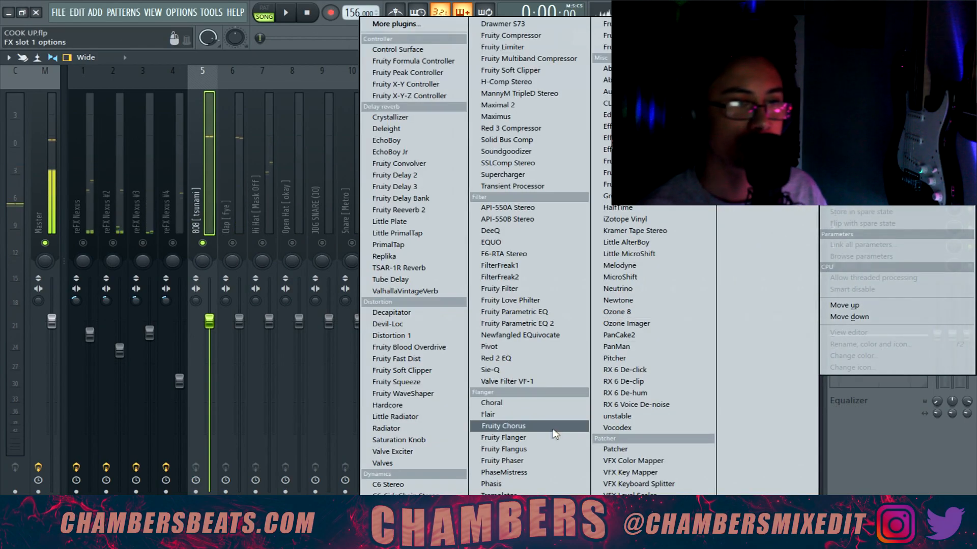
click(439, 395)
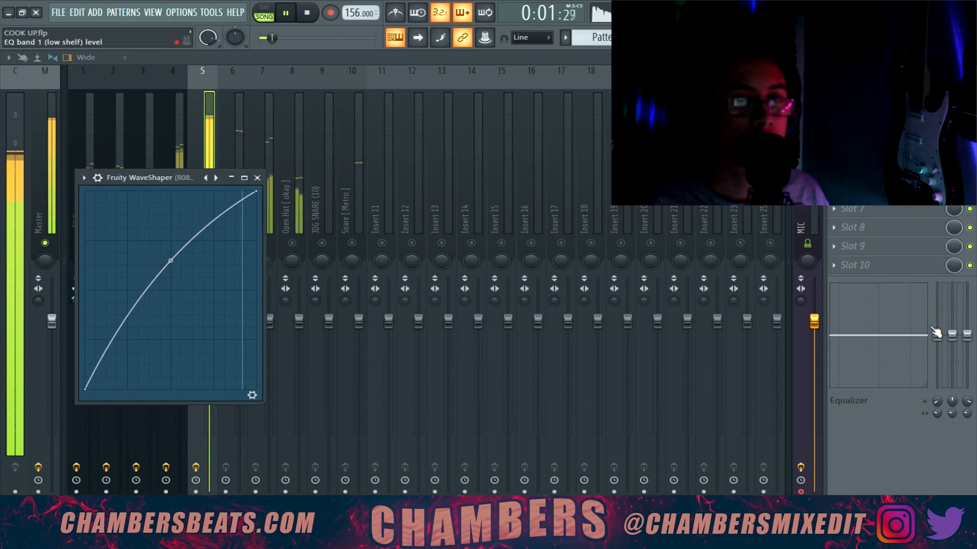
drag(966, 337, 965, 390)
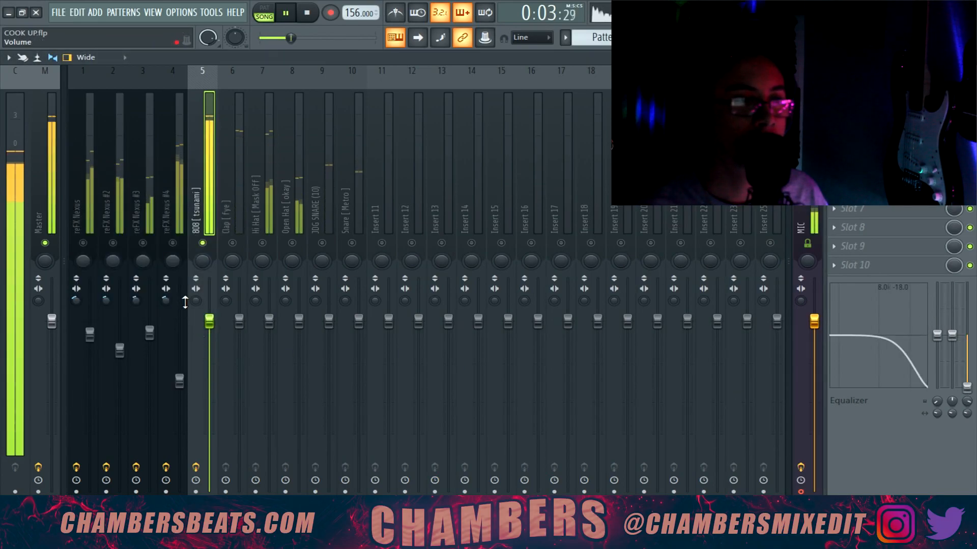
Unmute the Clap [ fye ] track with a 90 Hz low-band EQ cut and slightly lower the 808 [ tsunami ] track's volume.
click(232, 244)
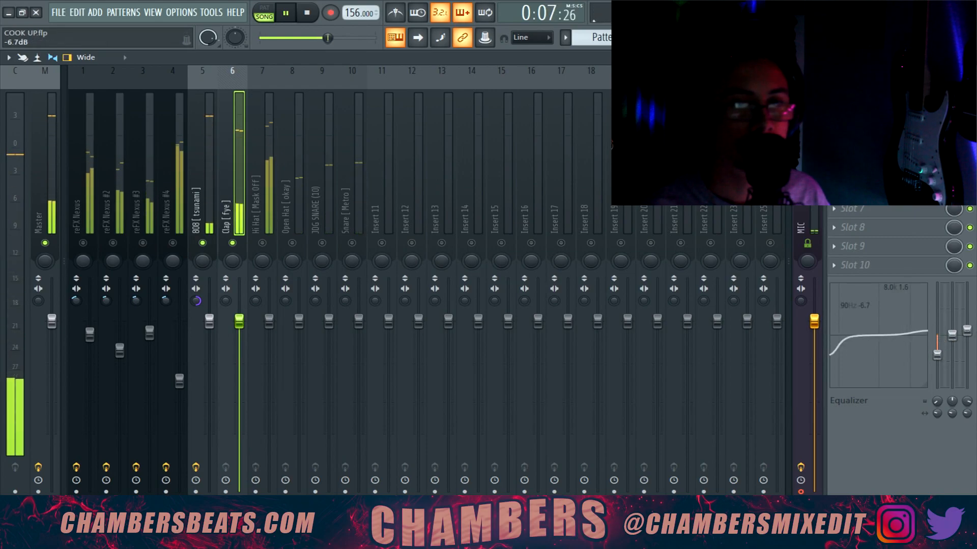
click(201, 204)
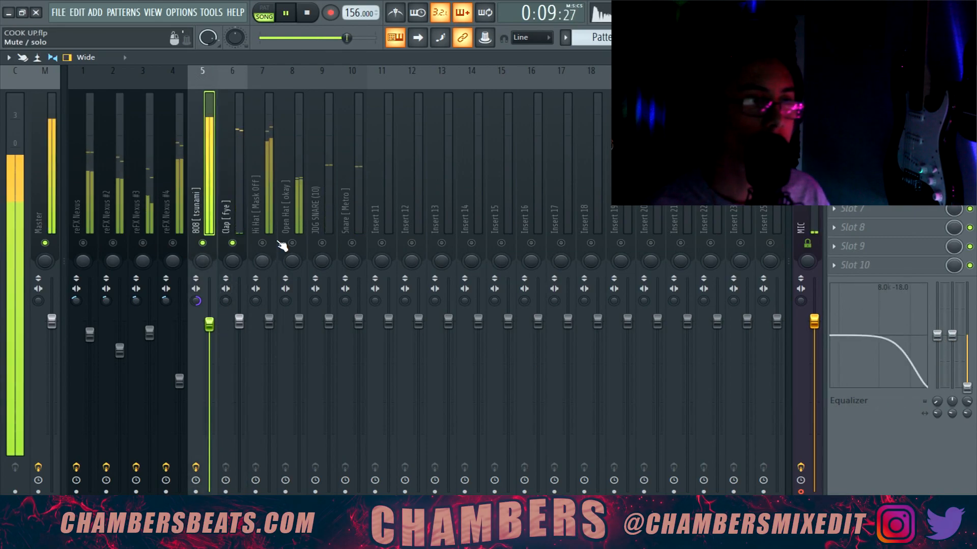
Unmute the hat tracks, fully cutting Hi Hat [ Mask Off ]'s 90 Hz EQ band and slightly lowering Open Hat [ okay ]'s mid band.
click(260, 203)
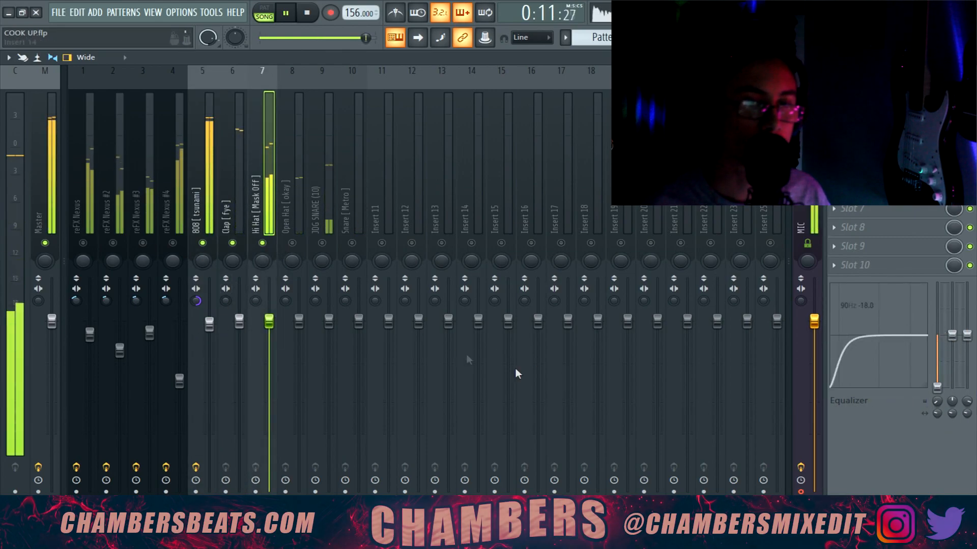
click(288, 217)
drag(952, 336, 952, 338)
Bring in the JDG SNARE (10) and Snare [ Metro ] tracks with their low EQ bands at 90 Hz fully cut.
click(320, 176)
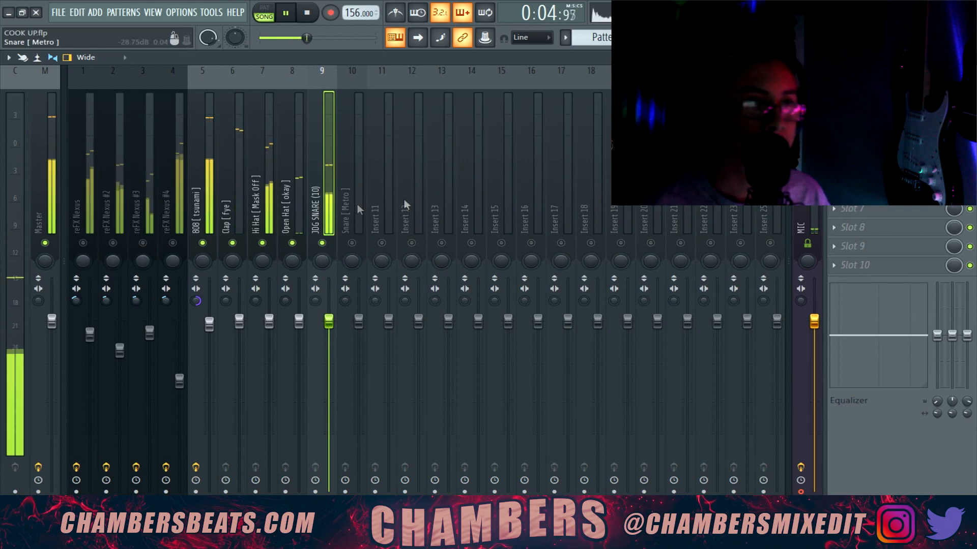
drag(937, 335, 937, 388)
click(352, 243)
click(347, 225)
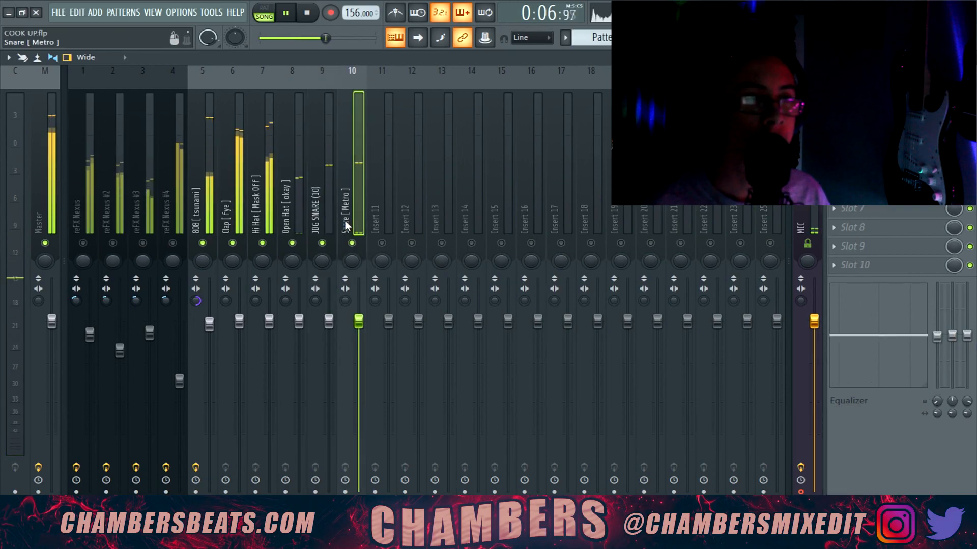
Solo the first reFX Nexus mixer track, then unmute the 808 [ tsunami ] and Clap [ fye ] tracks against it.
right_click(203, 244)
right_click(84, 244)
key(space)
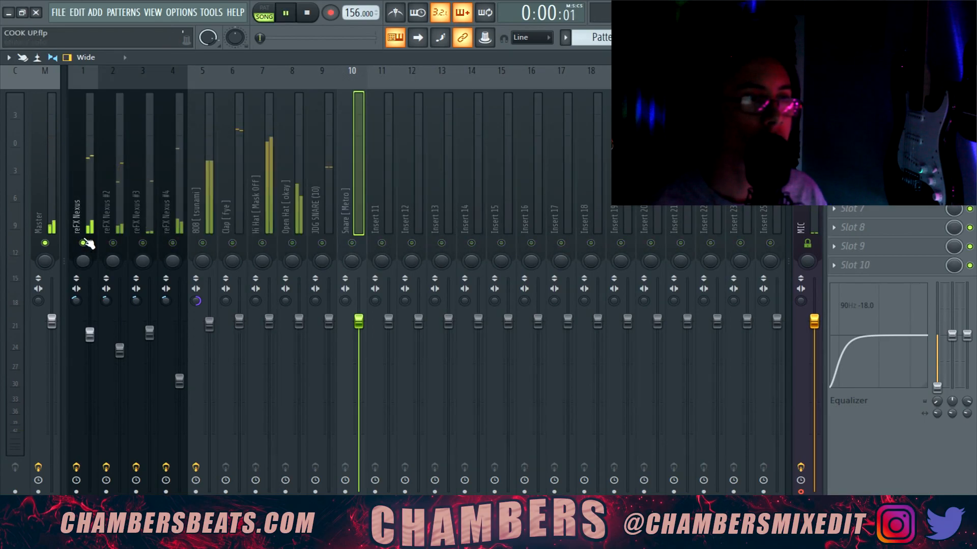
click(206, 217)
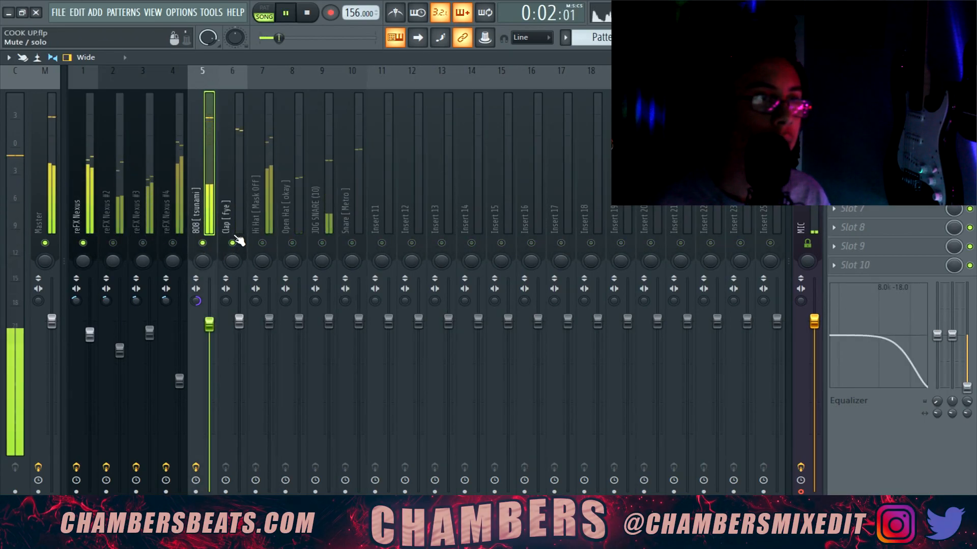
click(239, 240)
Merge the Master track's stereo separation toward mono and lower the 808 [ tsunami ] volume during playback.
drag(40, 301, 44, 245)
key(space)
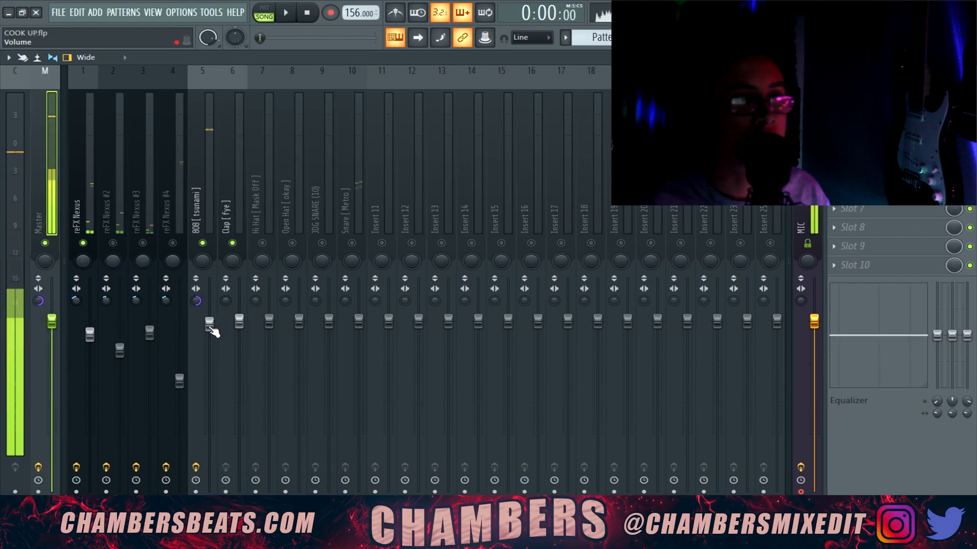
drag(210, 325, 213, 345)
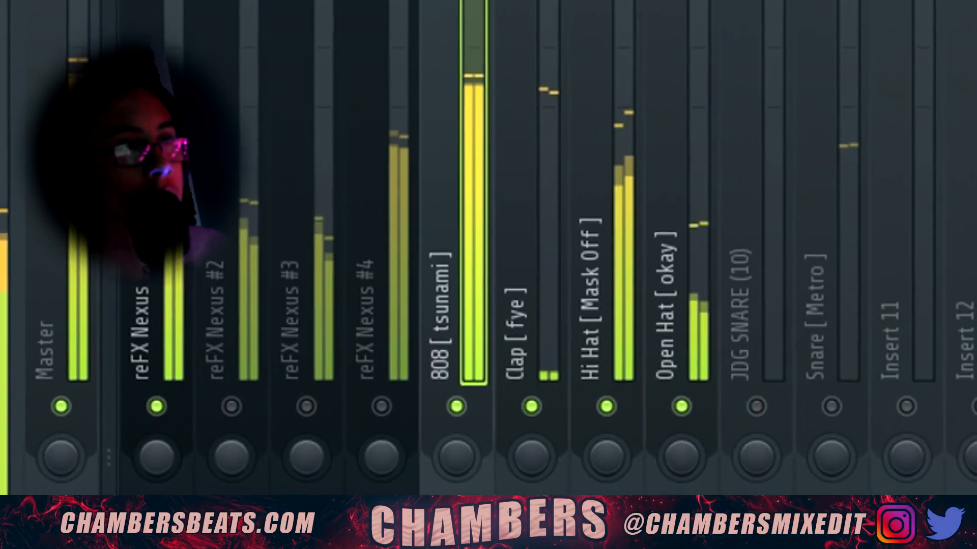
Bring in the Hi Hat [ Mask Off ], Open Hat [ okay ] and JDG SNARE (10) tracks, lowering the Hi Hat's volume.
click(269, 323)
click(322, 243)
click(751, 349)
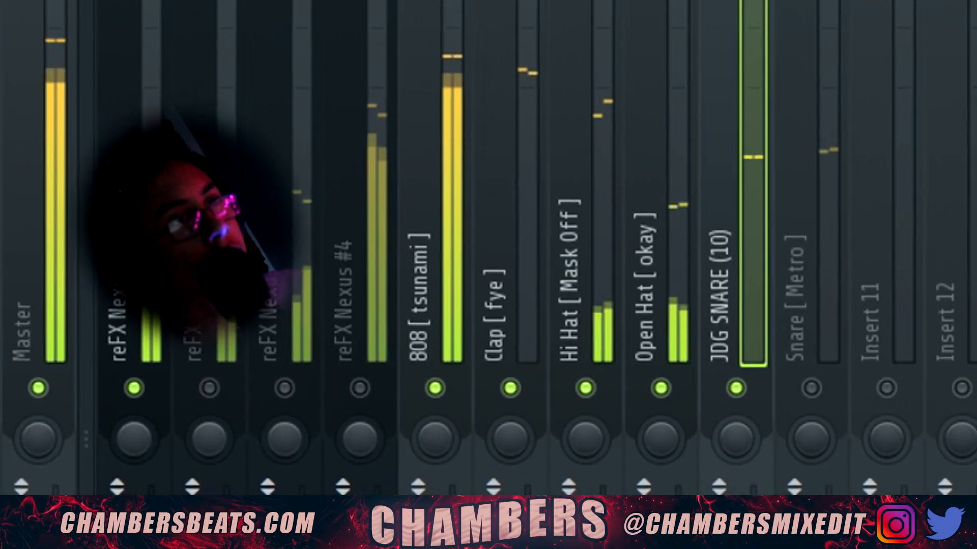
Pan Open Hat [ okay ] slightly left, then unmute Snare [ Metro ] and pan it slightly right.
drag(662, 432, 661, 446)
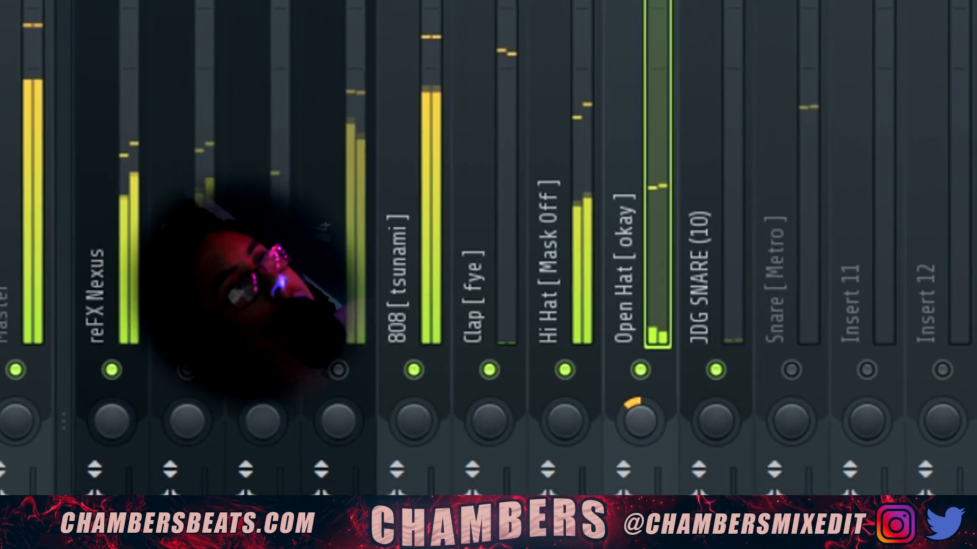
click(810, 264)
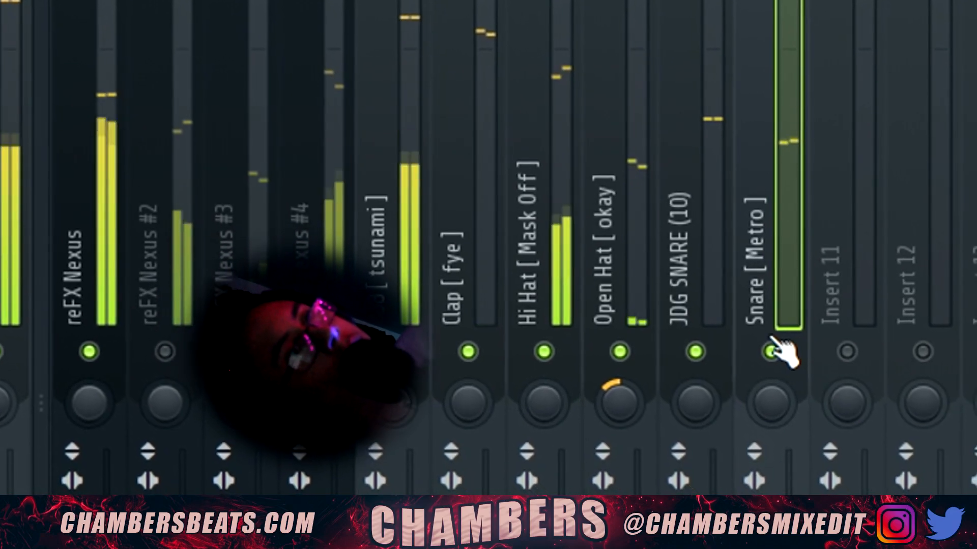
drag(777, 407, 776, 394)
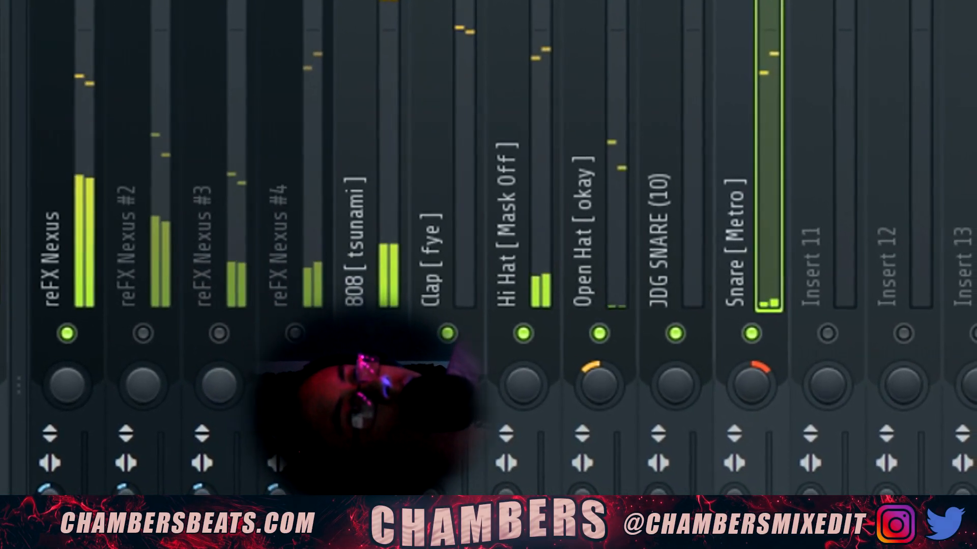
Slightly raise the JDG SNARE (10) and Clap [ fye ] volumes and lower the Open Hat [ okay ] and Snare [ Metro ] volumes.
click(657, 254)
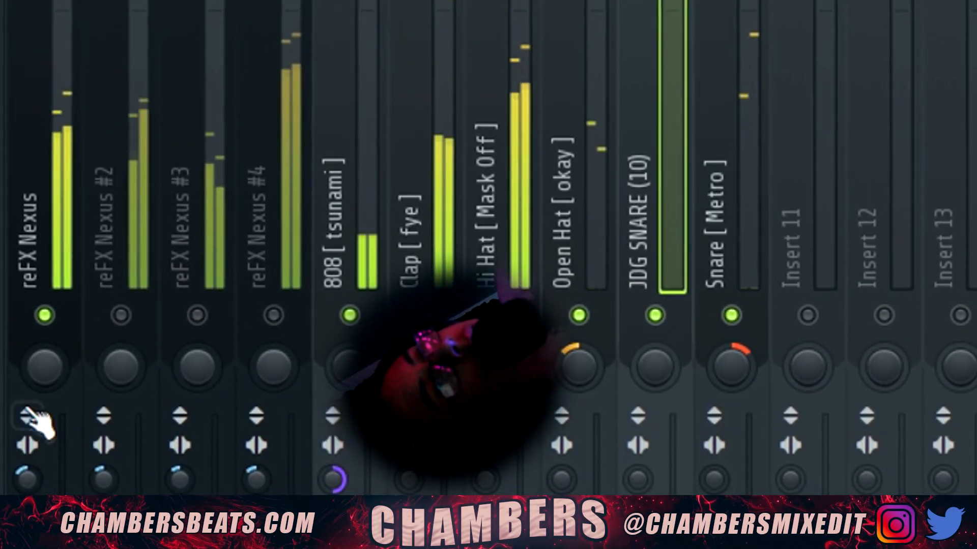
click(351, 255)
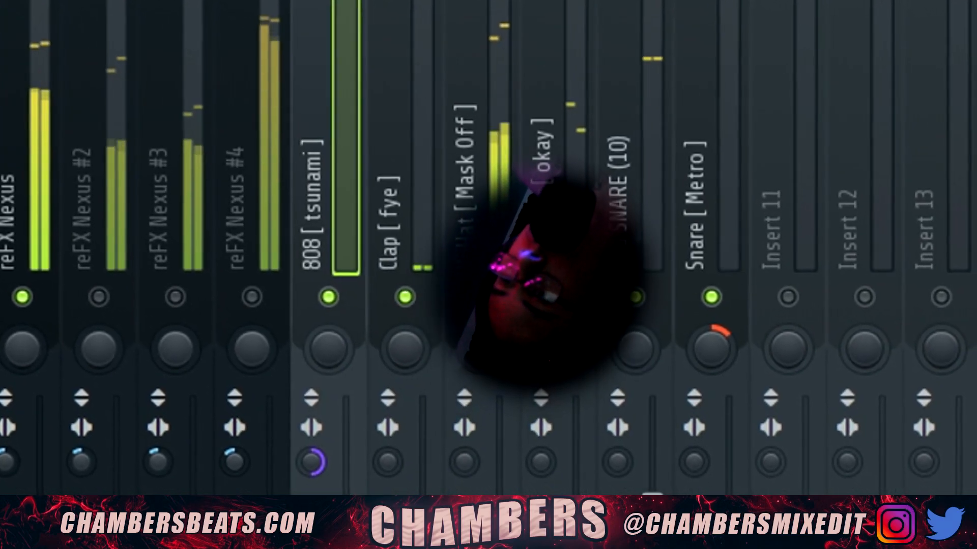
click(428, 254)
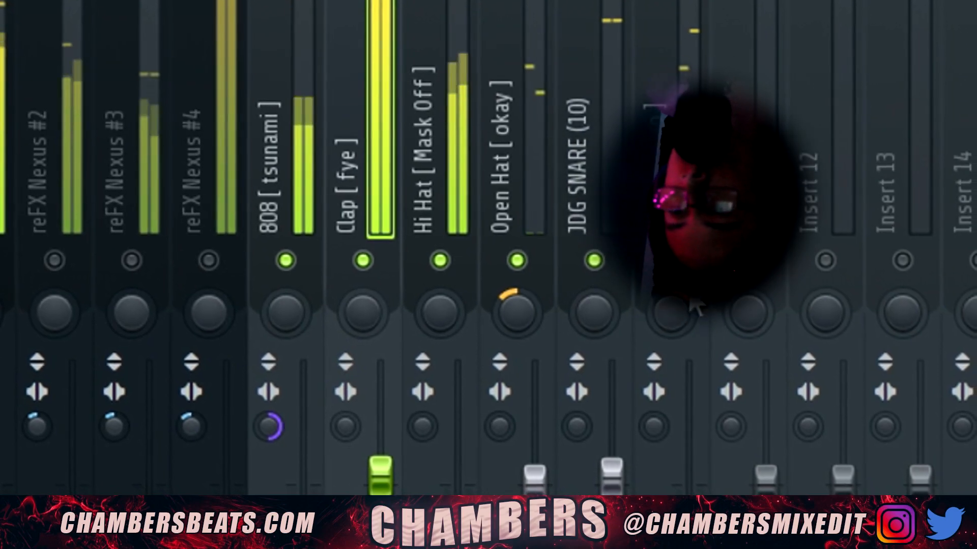
click(669, 213)
drag(521, 455, 521, 503)
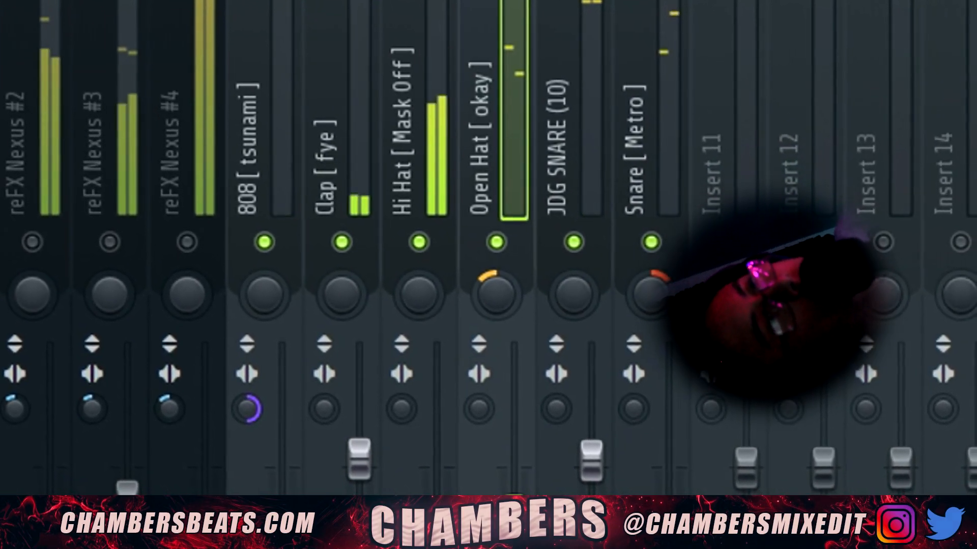
click(674, 514)
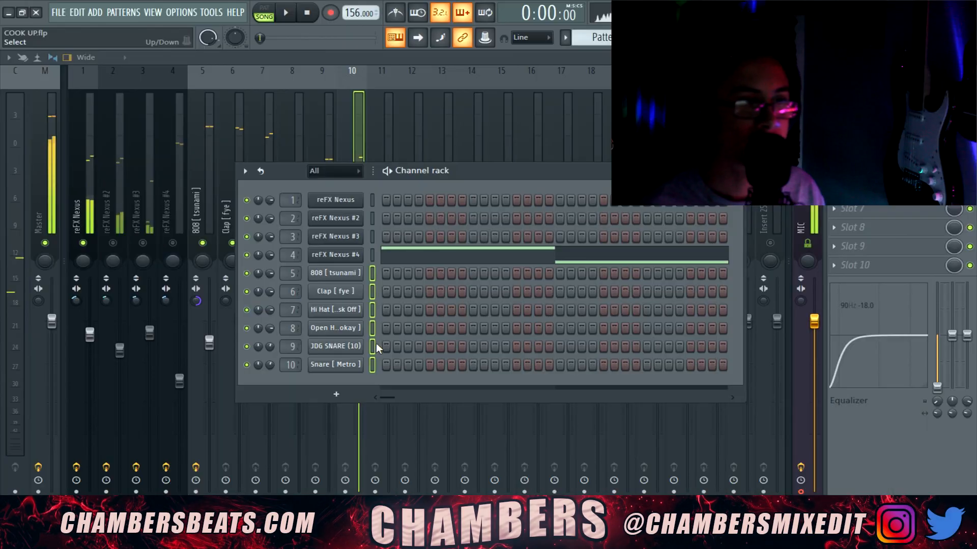
Trim the silence before the hit in the JDG SNARE (10) sample by moving its sample start later.
click(372, 346)
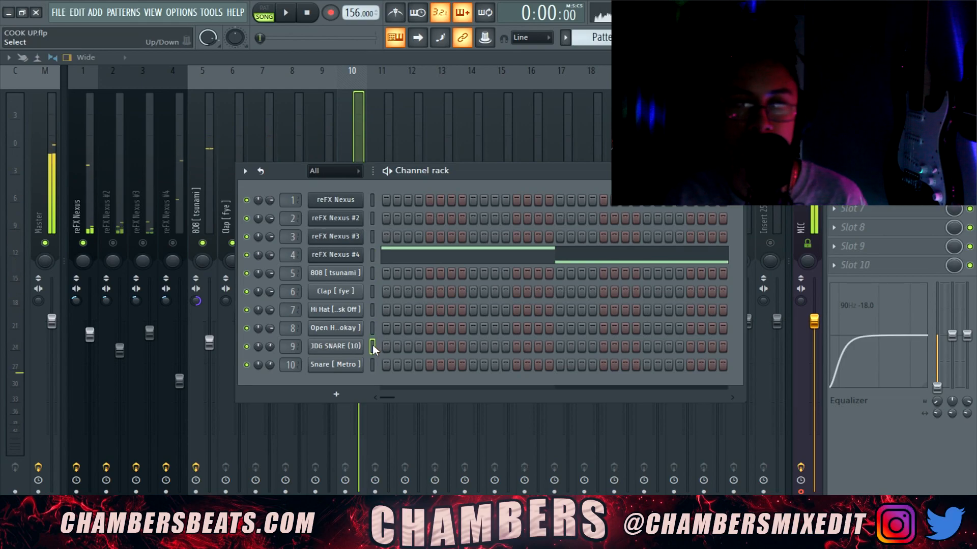
click(356, 349)
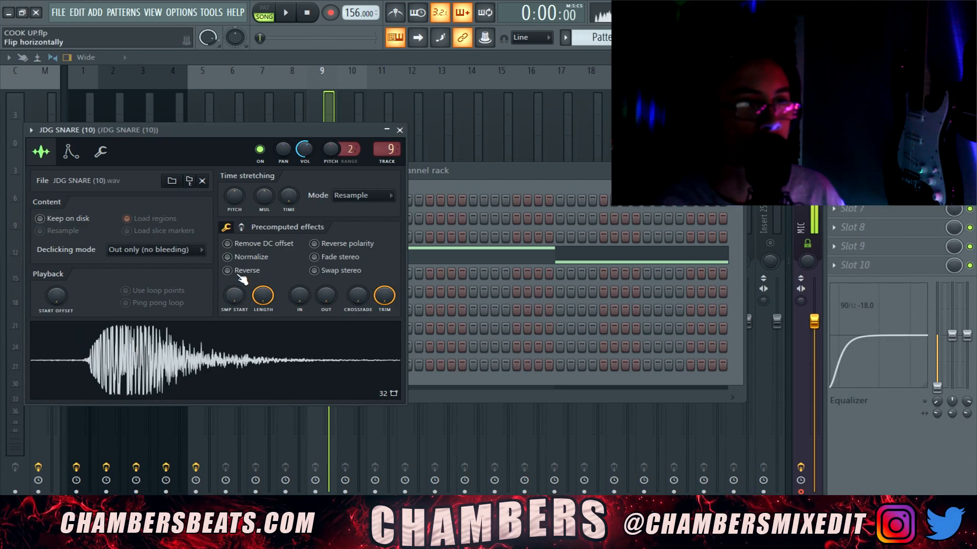
scroll(236, 298, up, 3)
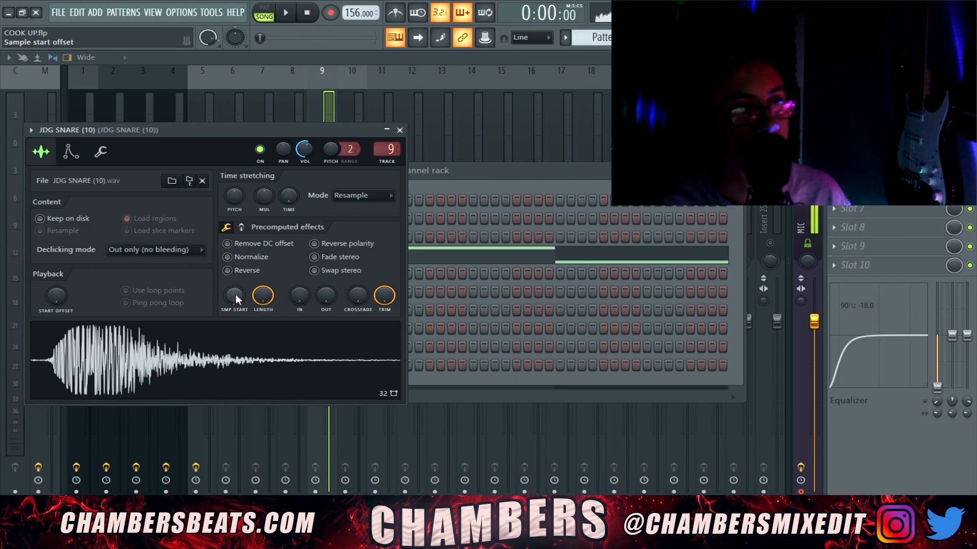
click(400, 131)
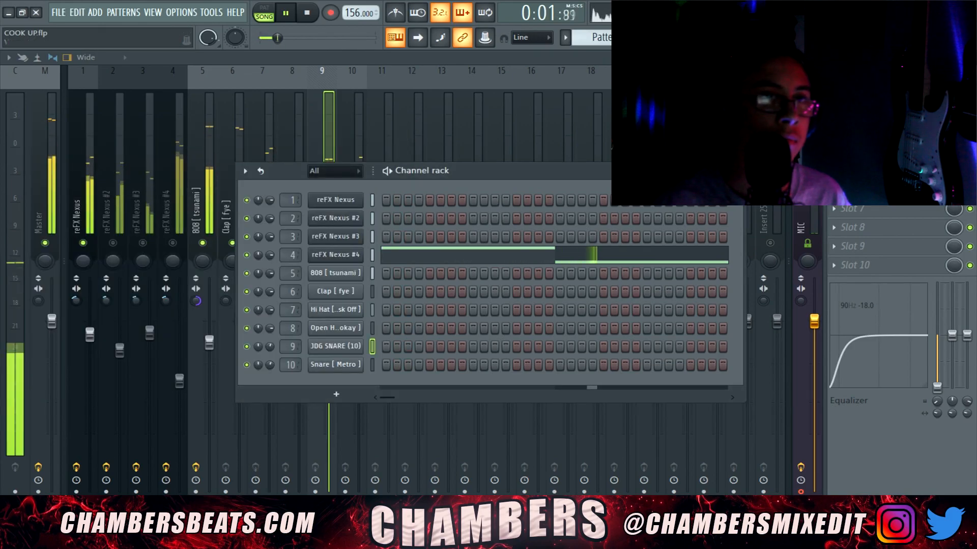
Copy the Pattern 2 and Pattern 3 clips on Tracks 2 and 3 of the playlist into the empty intro before bar 9.
click(722, 37)
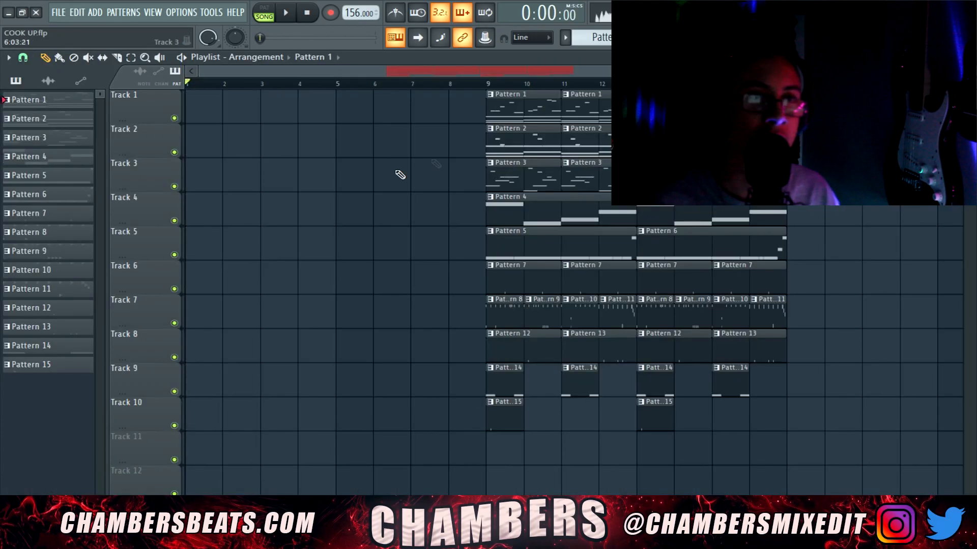
drag(558, 102, 738, 106)
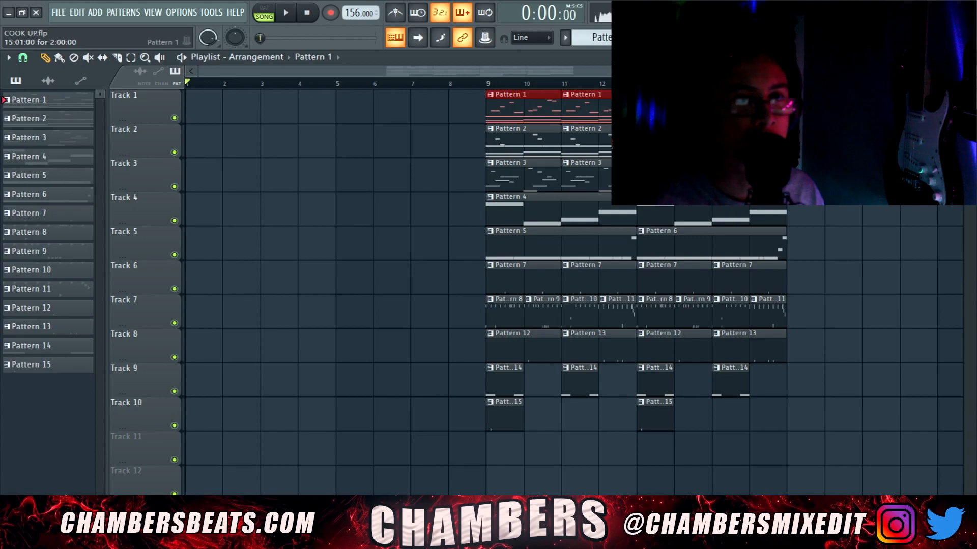
drag(513, 146, 639, 175)
drag(519, 146, 580, 177)
drag(540, 176, 239, 179)
key(ctrl+b)
key(space)
scroll(308, 248, down, 1)
key(space)
Delete the Pattern 3 clips from bars 1 to 4 of the intro and play it back.
right_click(220, 184)
right_click(269, 183)
key(space)
ctrl+click(273, 223)
scroll(272, 223, down, 1)
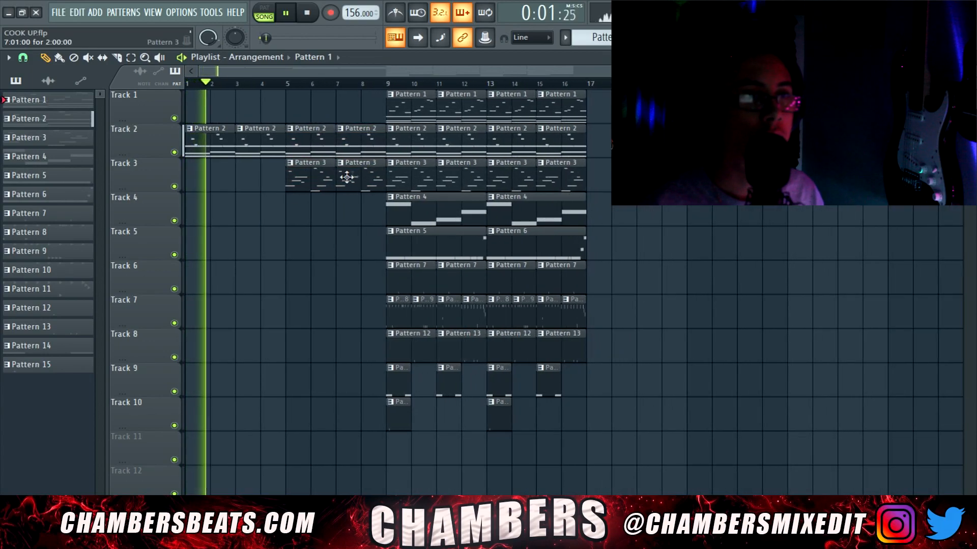
Move the first Pattern 4 clip on Track 4 to bar 5 and play the intro.
drag(389, 90, 559, 236)
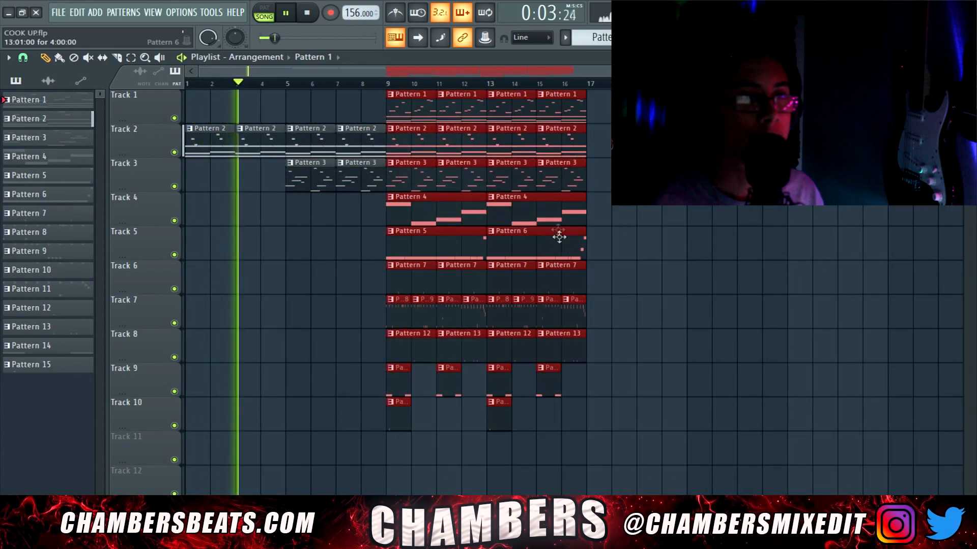
drag(427, 131, 447, 106)
drag(666, 110, 356, 182)
key(space)
click(353, 197)
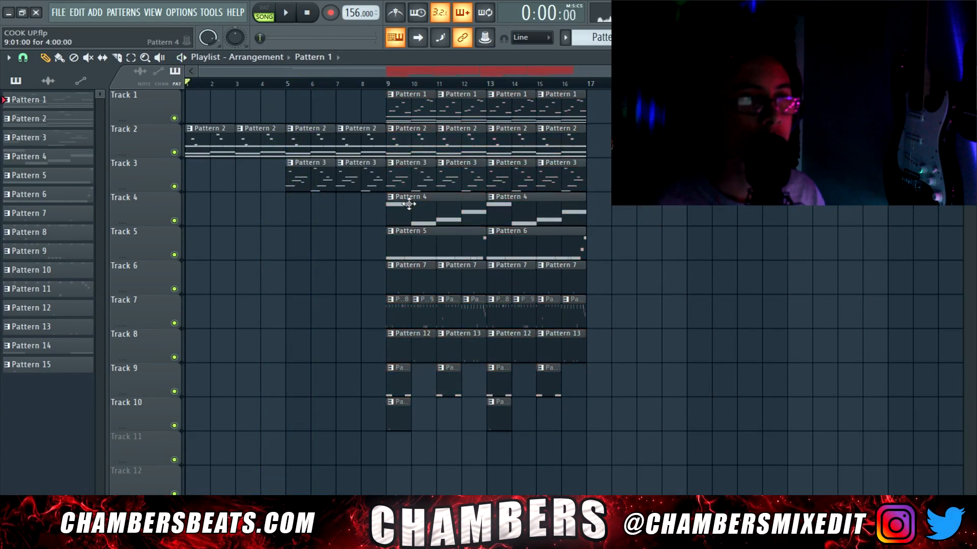
drag(407, 201, 308, 203)
key(space)
Clear the Pattern 2, 3 and 4 clips from bars 9 to 16 and repeat the drum patterns over bars 17 to 24.
right_click(415, 145)
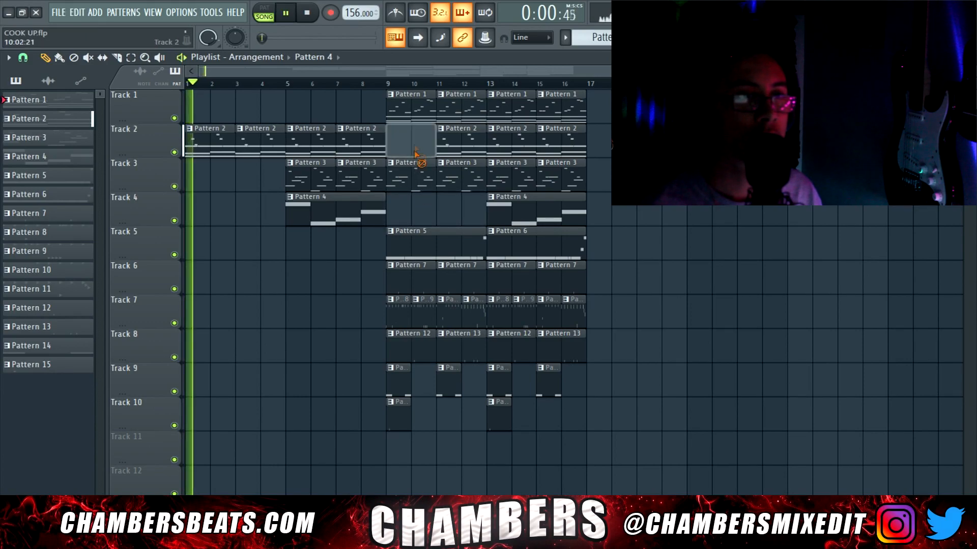
right_click(417, 175)
right_click(457, 174)
right_click(459, 142)
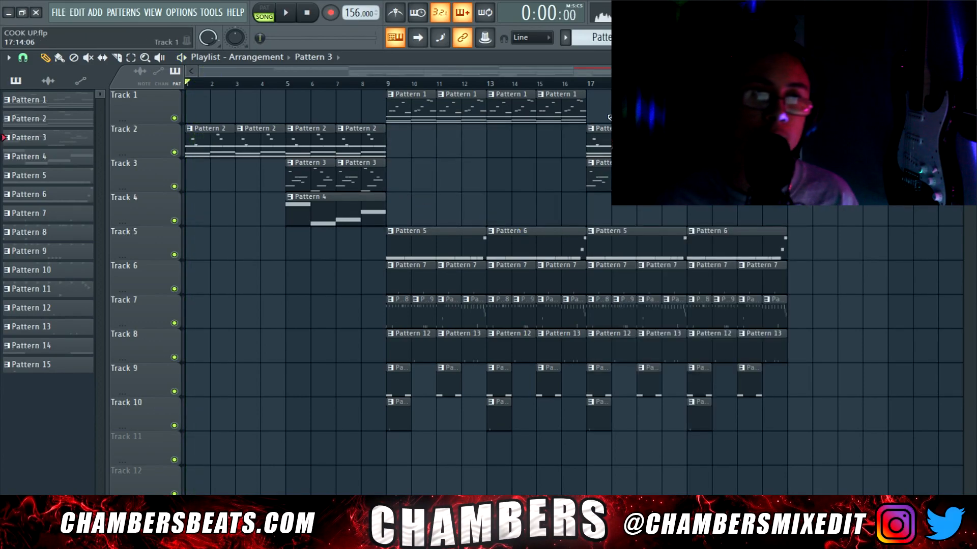
Set the playback position to bar 9 and delete the Pattern 15 clips at bars 9 and 13 on Track 10.
drag(608, 116, 426, 146)
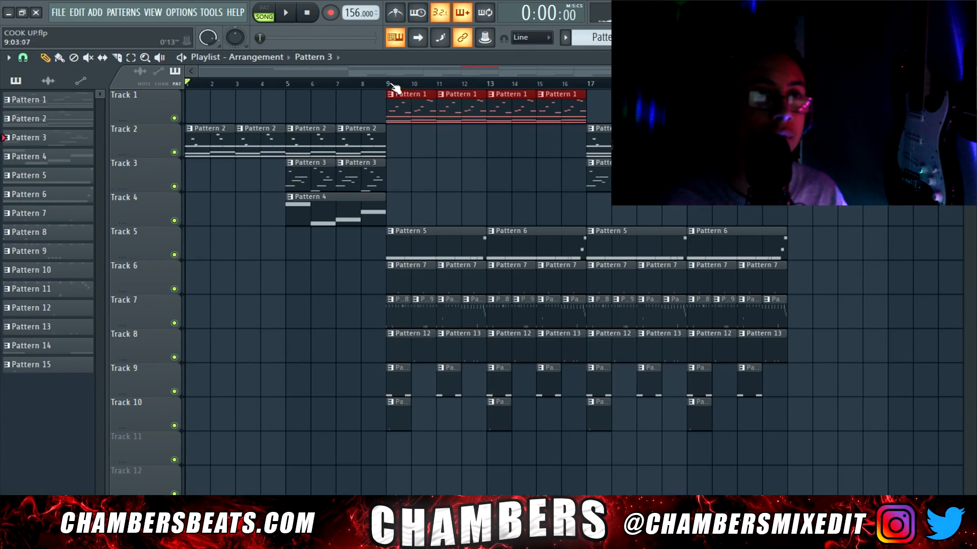
click(392, 83)
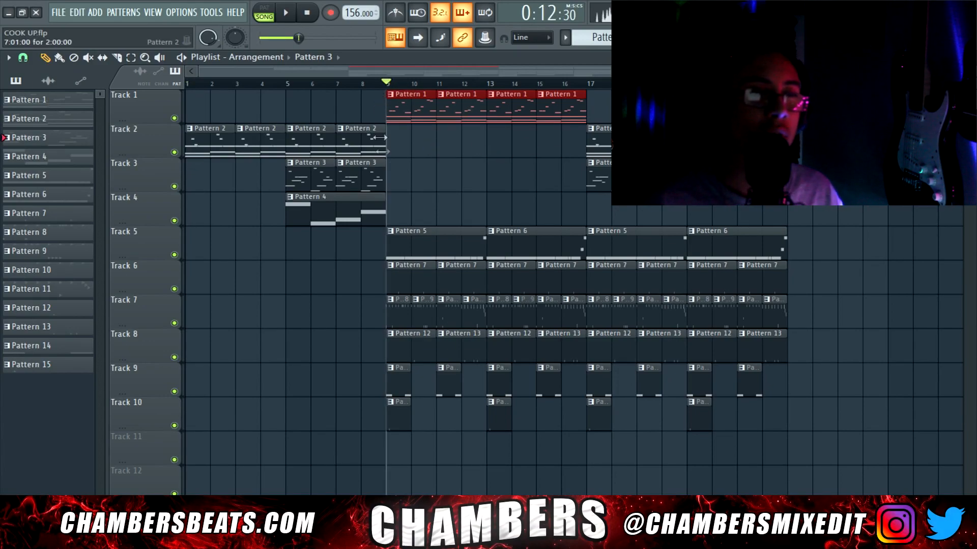
right_click(394, 419)
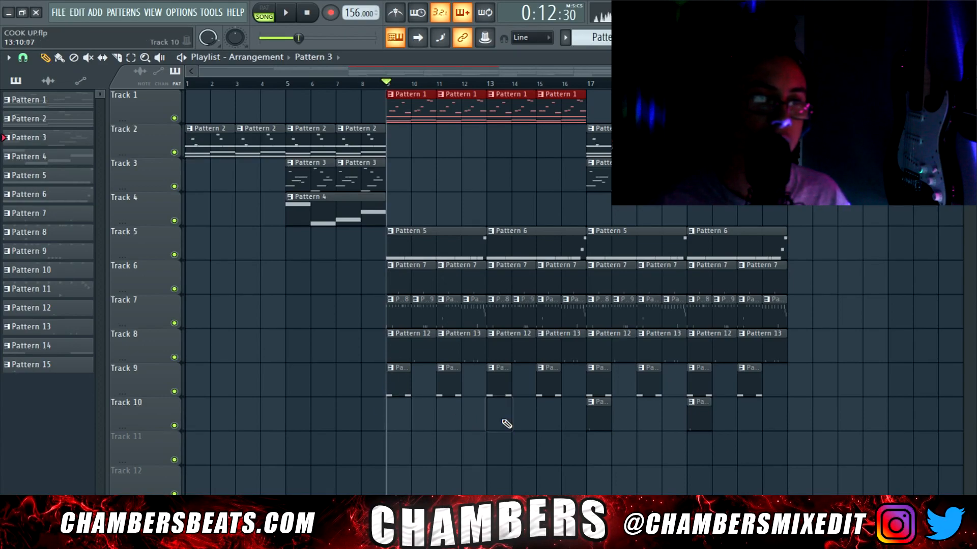
drag(385, 428, 572, 366)
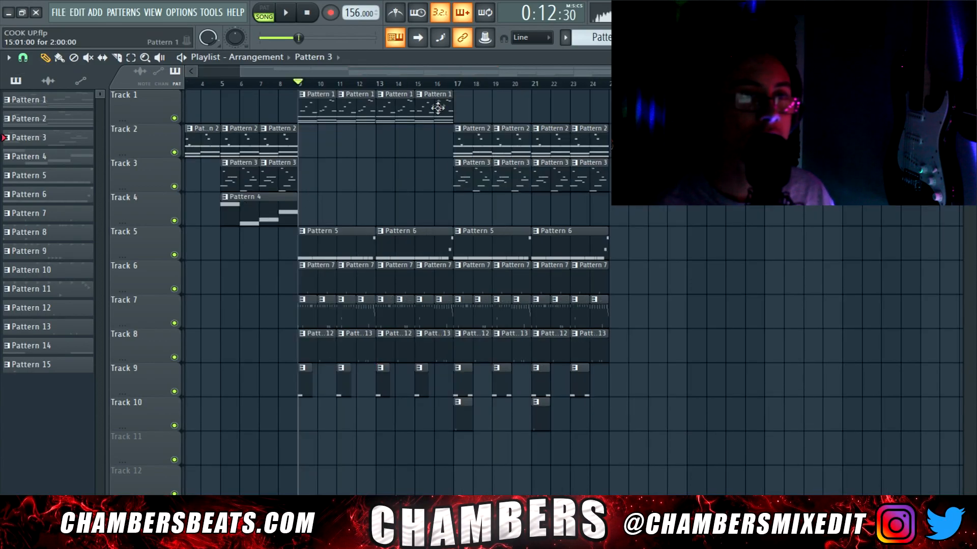
Build the section from bar 25 with copies of Patterns 1, 2 and 4, plus 808, clap and hat patterns through bar 40.
drag(254, 203, 643, 204)
drag(581, 148, 704, 146)
drag(623, 329, 533, 260)
drag(539, 299, 694, 300)
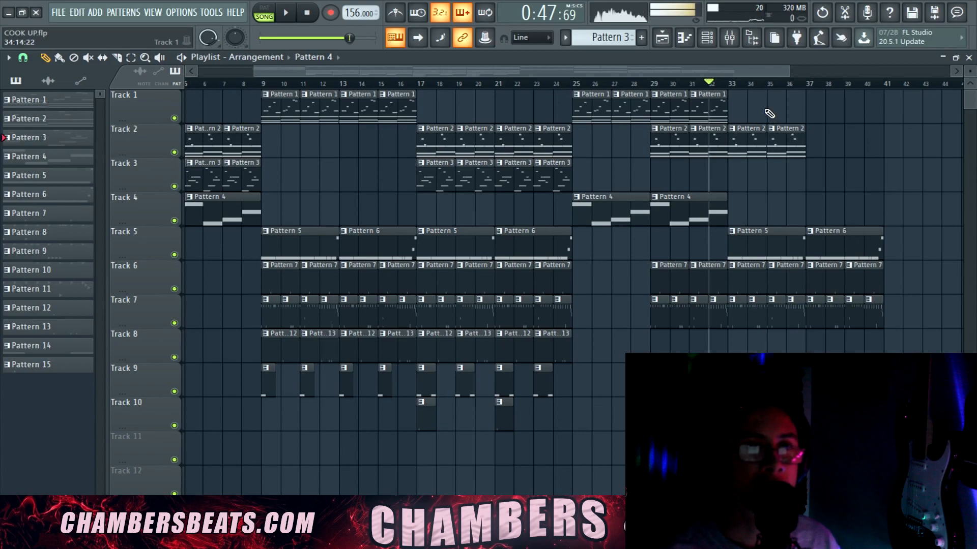
drag(763, 91, 685, 120)
drag(747, 159, 799, 126)
drag(731, 227, 888, 326)
click(878, 347)
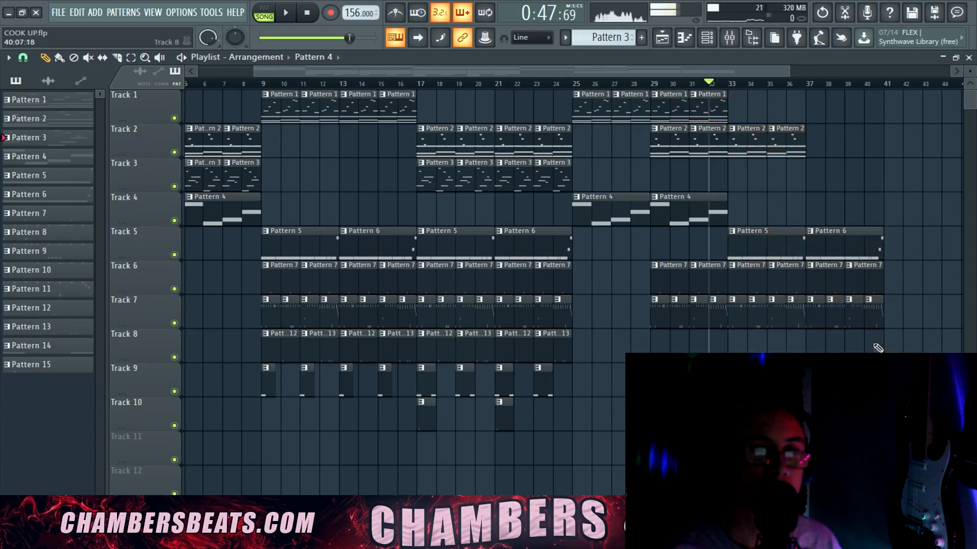
Trim the last Pattern 5 clip to start at bar 35 and copy Patterns 12 and 13 onto Track 8 for bars 33 to 40.
drag(615, 70, 698, 71)
drag(612, 238, 657, 248)
drag(454, 355, 638, 349)
key(ctrl+d)
Extend Pattern 2 through bar 40 on Track 2 and add Pattern 1 and Pattern 3 clips in bars 41 to 44.
key(space)
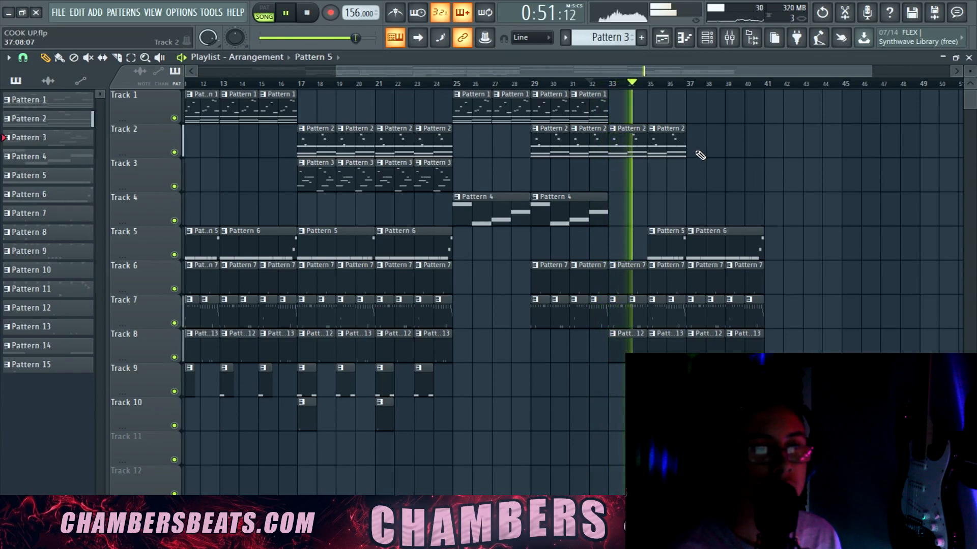
drag(684, 154, 682, 153)
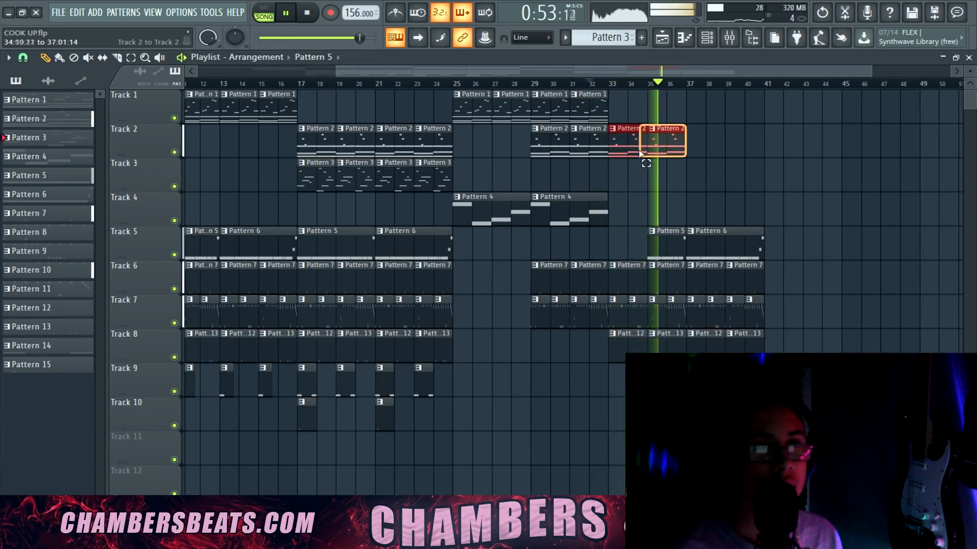
key(space)
Load another HalfTime on the first reFX Nexus track ahead of Fruity parametric EQ 2, audition it and return to the playlist.
key(F9)
click(870, 140)
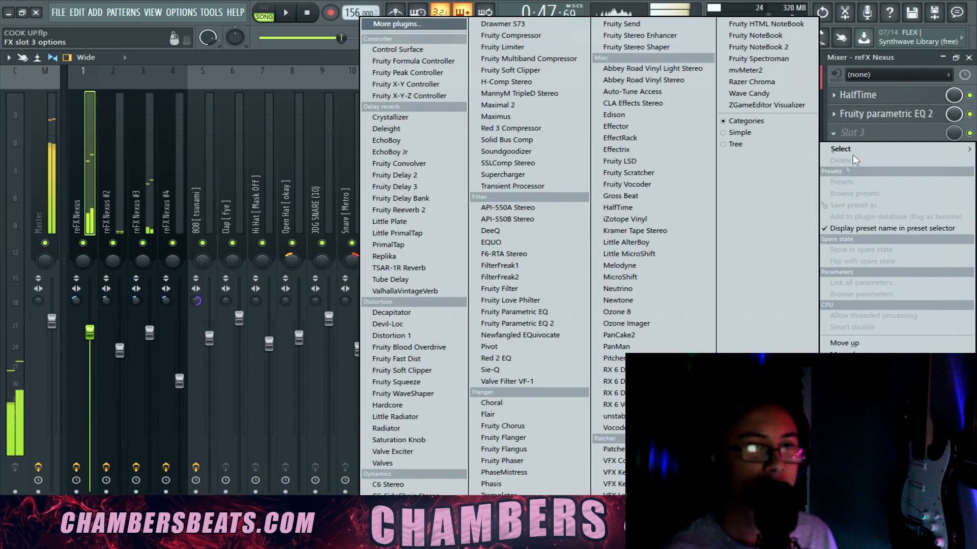
click(632, 210)
scroll(901, 138, up, 1)
key(space)
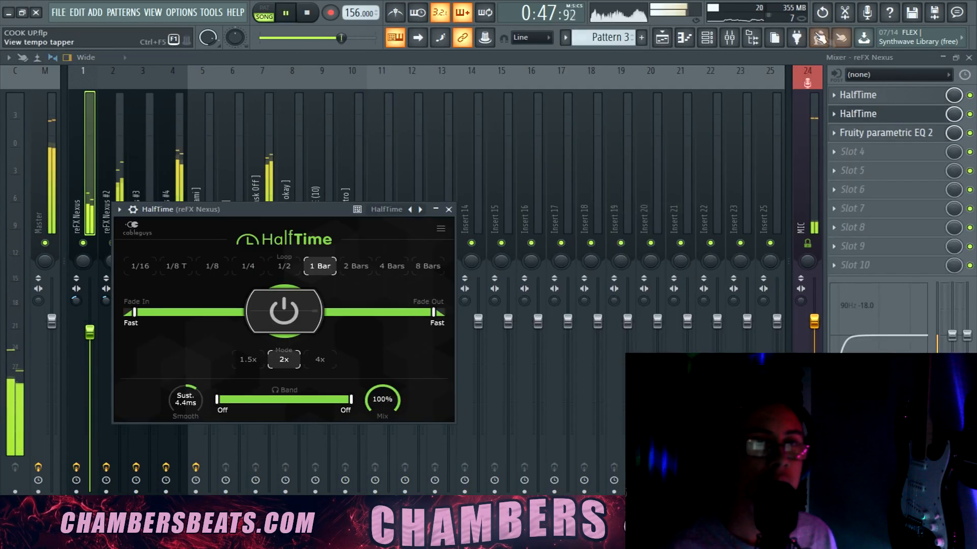
click(732, 40)
key(space)
click(662, 38)
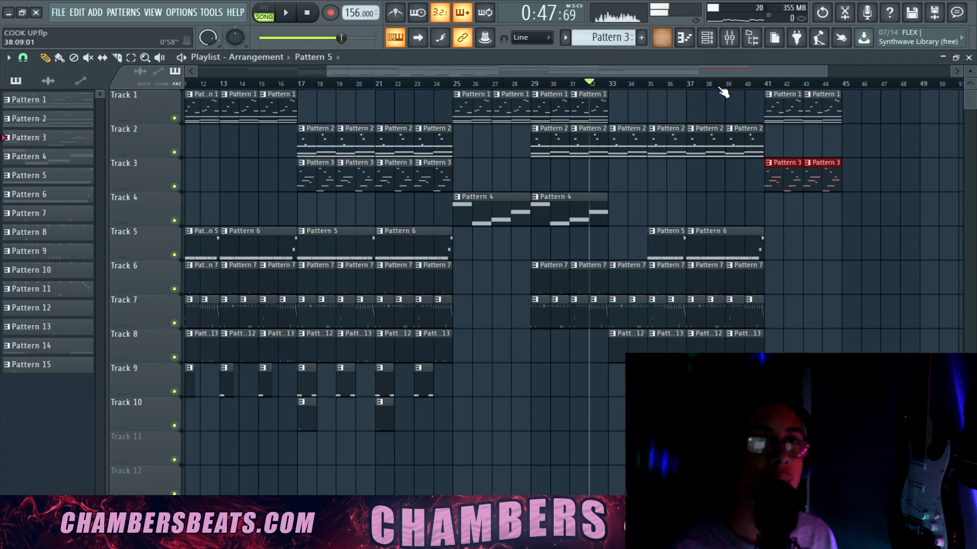
Create an automation clip for the second HalfTime's mute/solo switch on the first reFX Nexus track, enabling it from bar 41 to 49.
click(763, 83)
key(space)
click(730, 37)
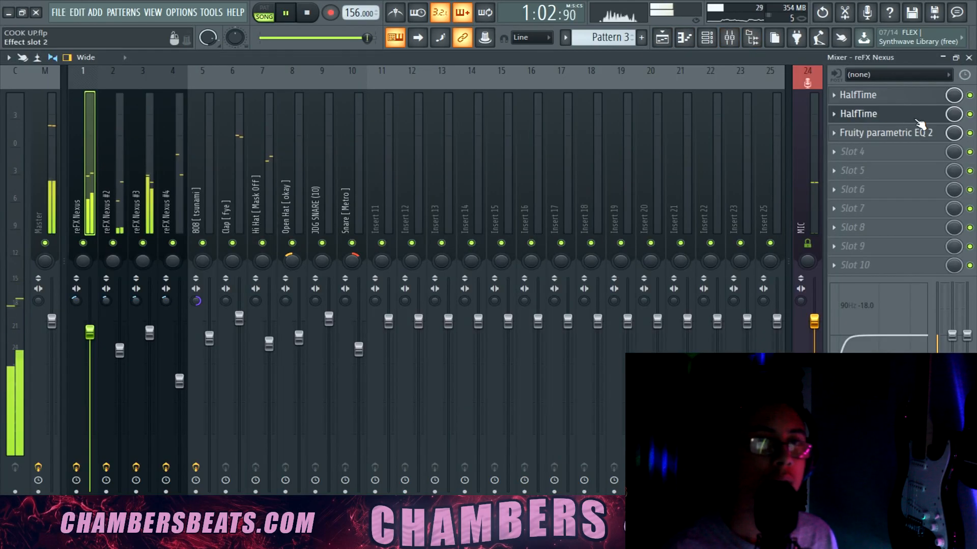
key(space)
right_click(969, 114)
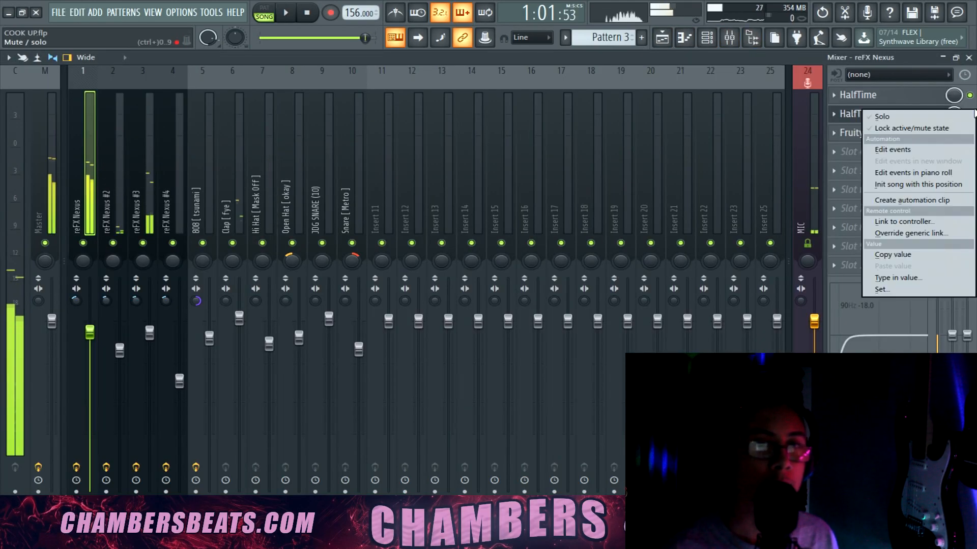
click(905, 200)
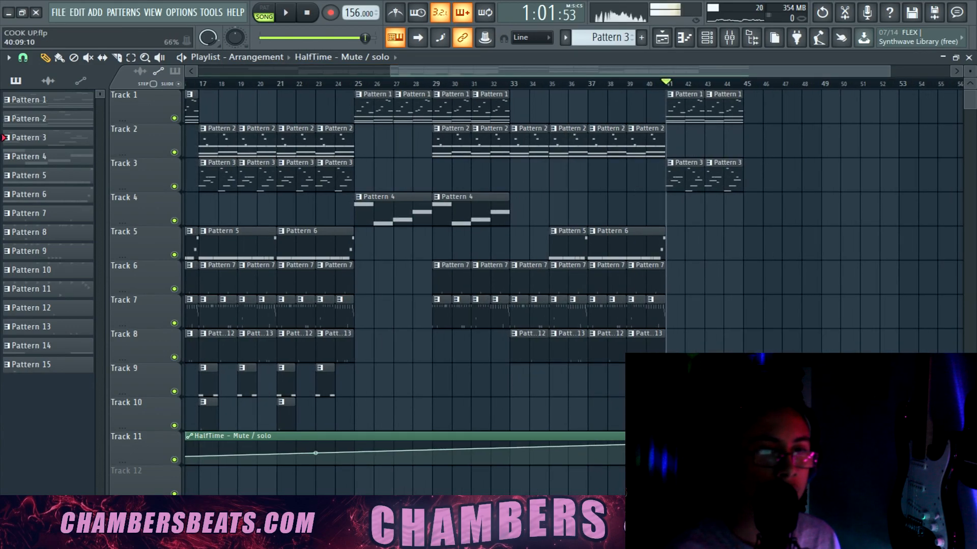
right_click(684, 449)
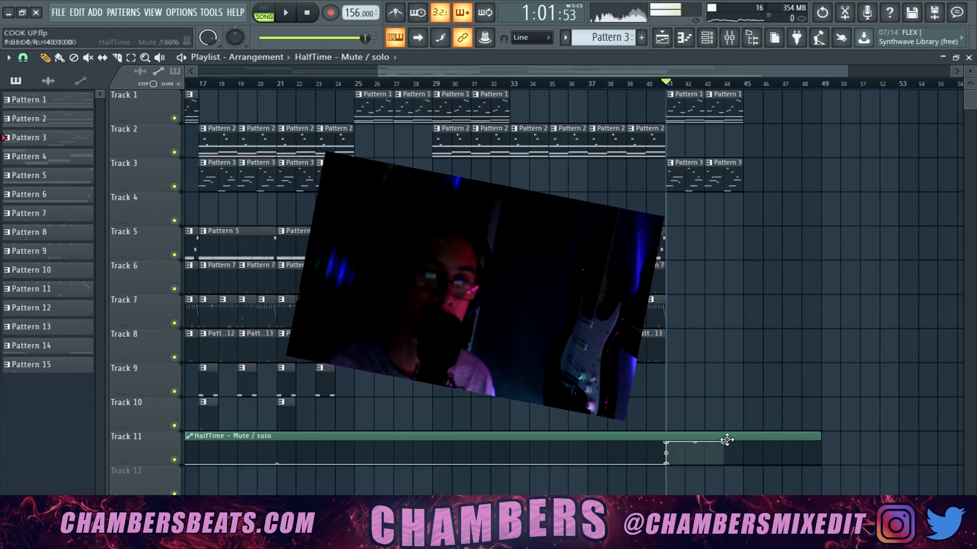
Duplicate the pattern clips of bars 9 to 48 on all tracks so the copy starts at bar 49.
drag(776, 430, 291, 63)
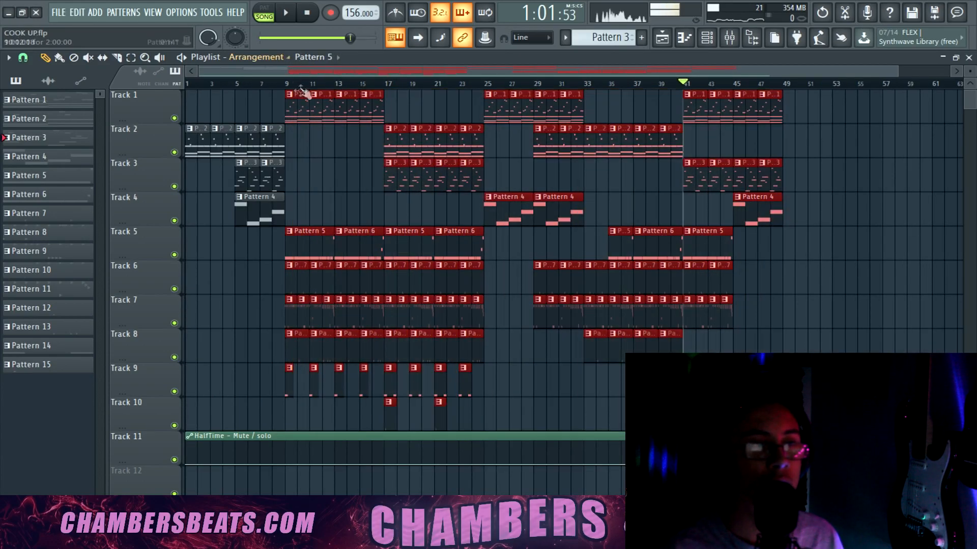
key(ctrl+b)
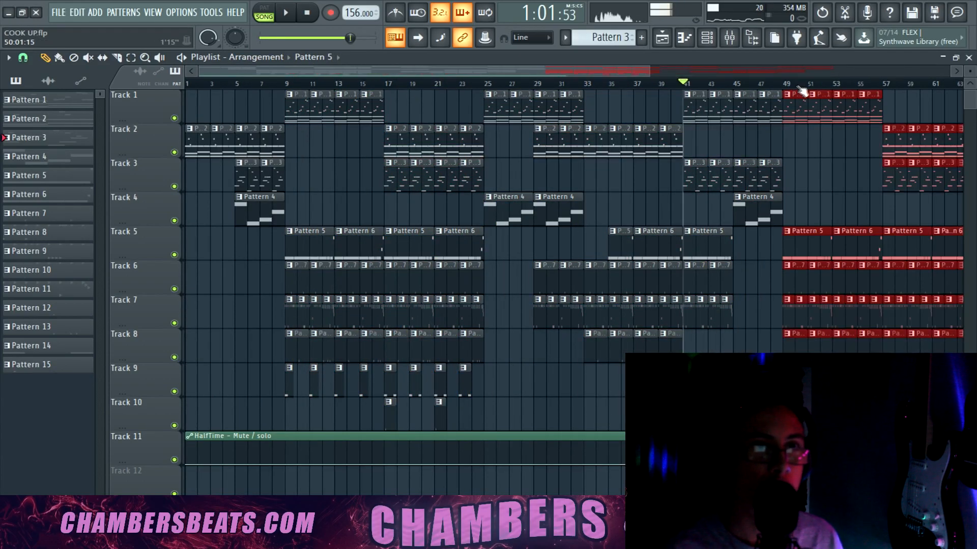
scroll(623, 89, right, 5)
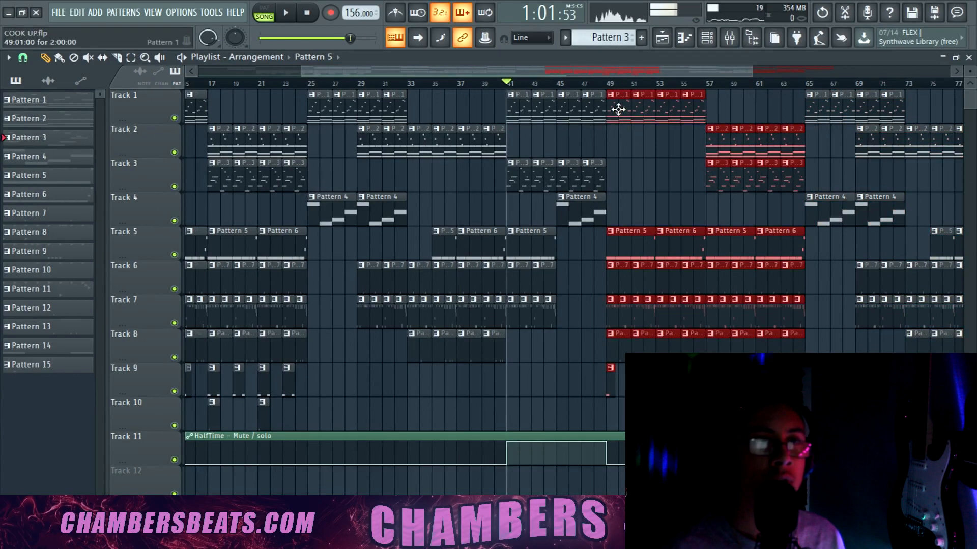
Duplicate the full section of bars 49 to 64 and place the copy at bars 89 to 104.
key(ctrl+b)
scroll(618, 109, right, 6)
drag(758, 73, 950, 87)
Build an outro from bar 105 with four Pattern 1 copies, adding copied pairs of Patterns 2 and 3 and a Pattern 4 clip.
drag(574, 110, 750, 113)
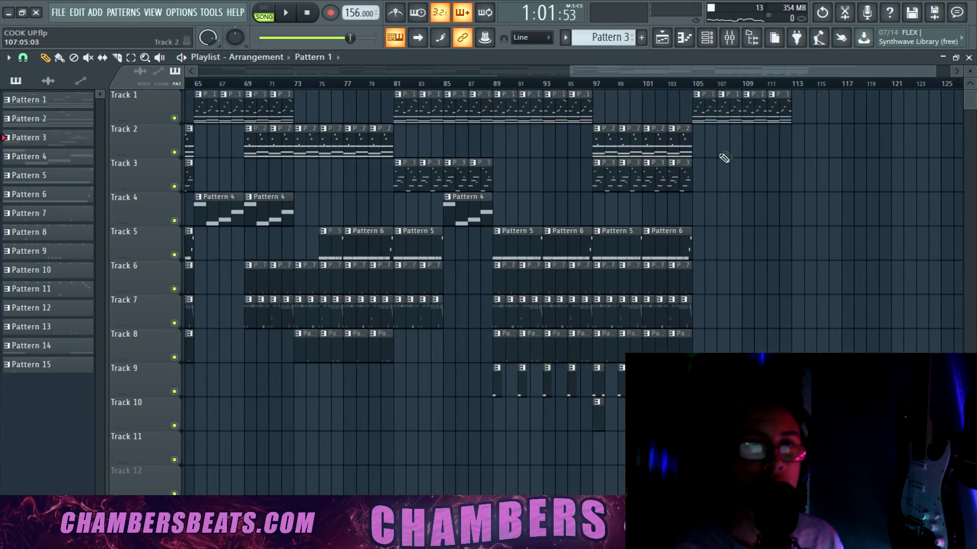
drag(667, 180, 657, 181)
key(ctrl+b)
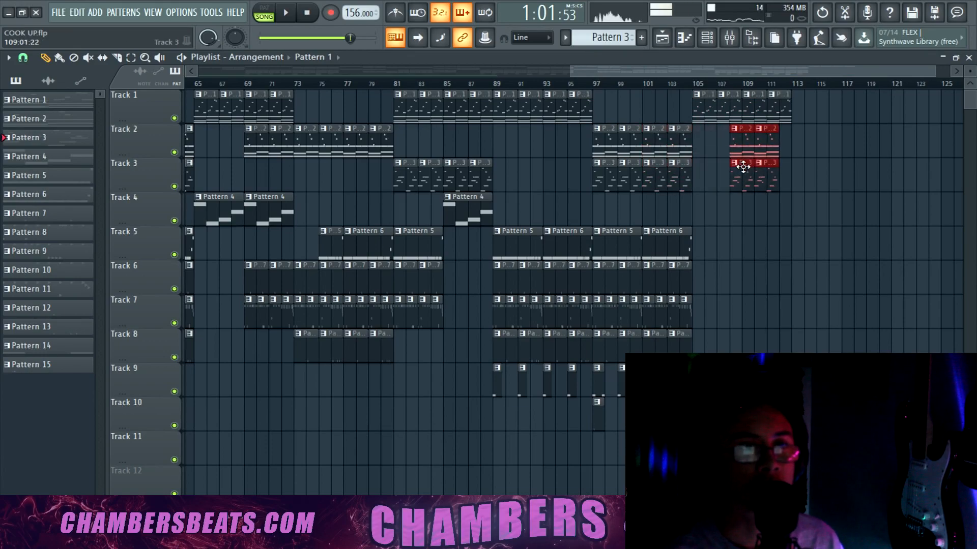
drag(457, 209, 704, 209)
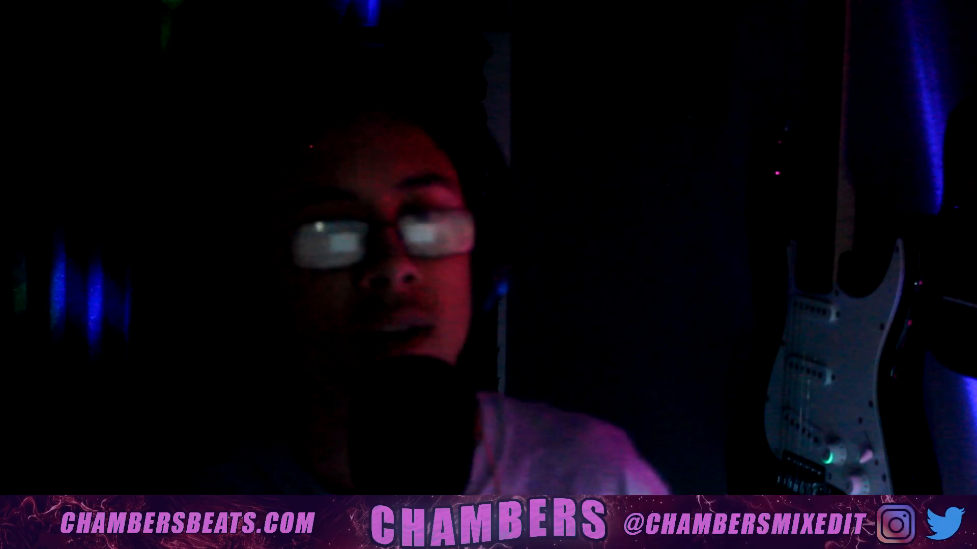